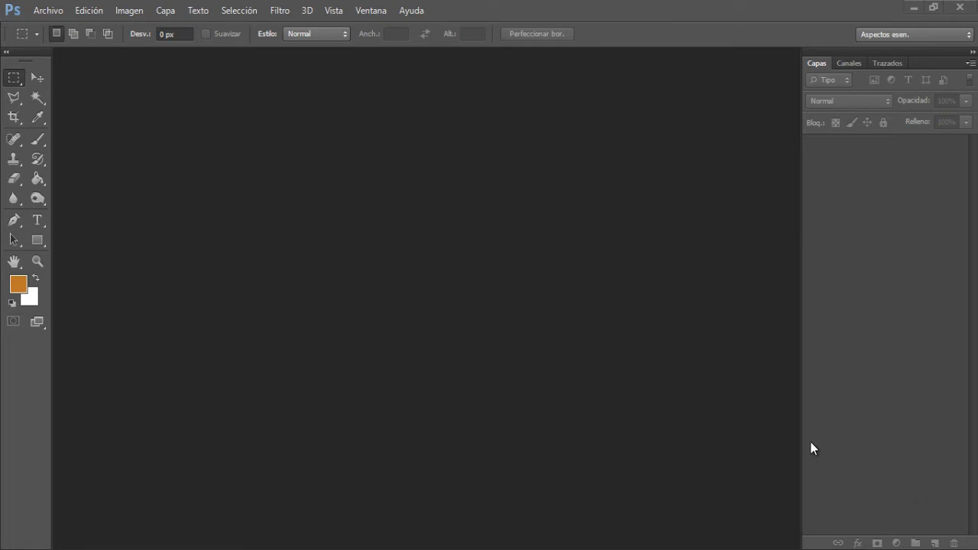
Open the prueba01.bmp image to use as the base canvas.
click(55, 10)
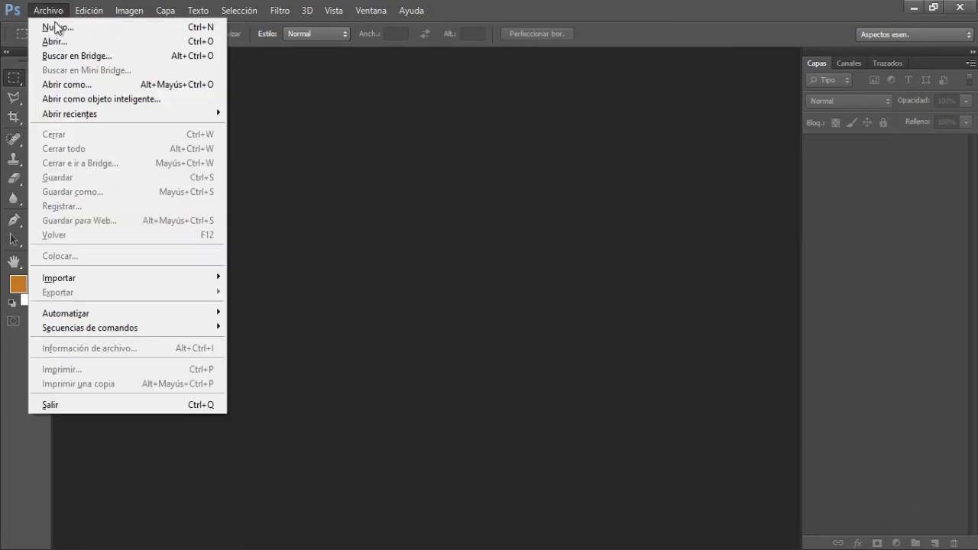
click(55, 39)
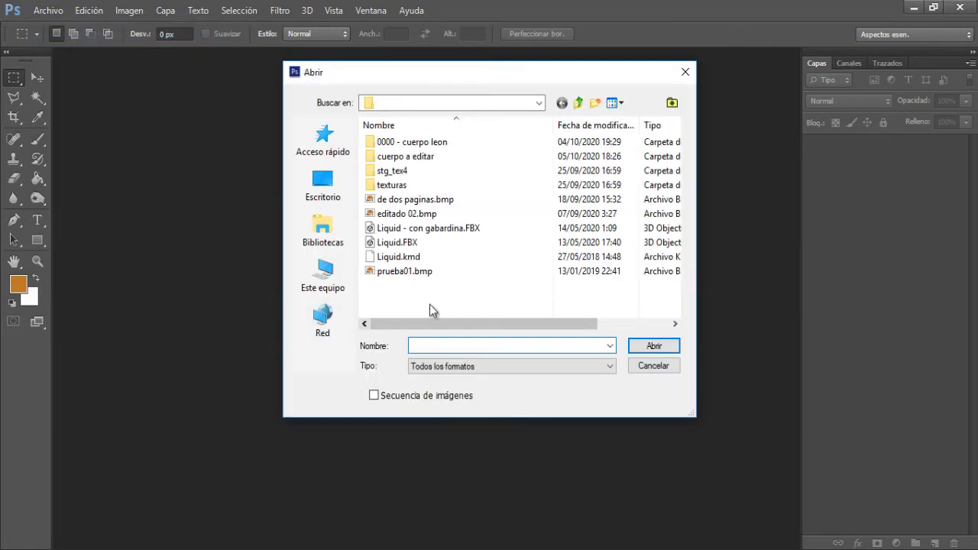
click(410, 273)
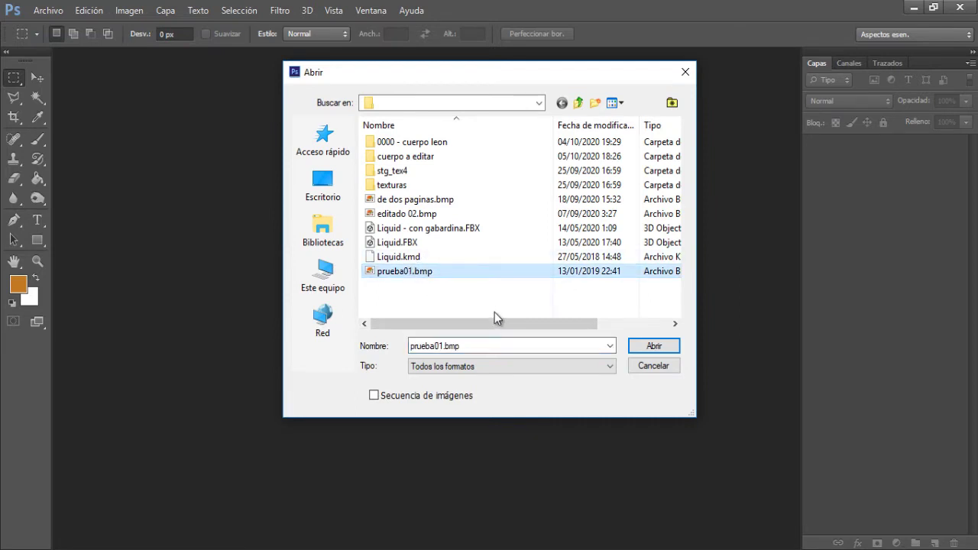
click(653, 347)
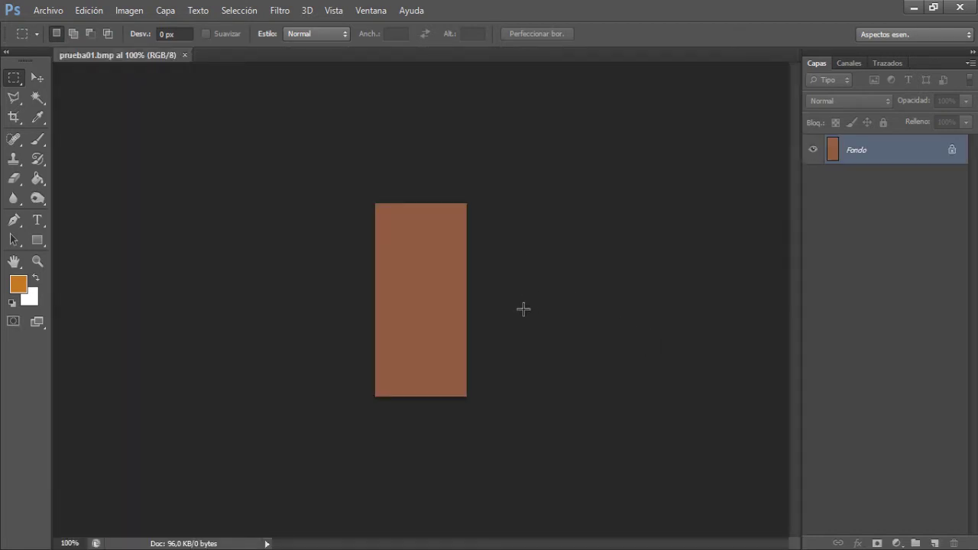
click(38, 261)
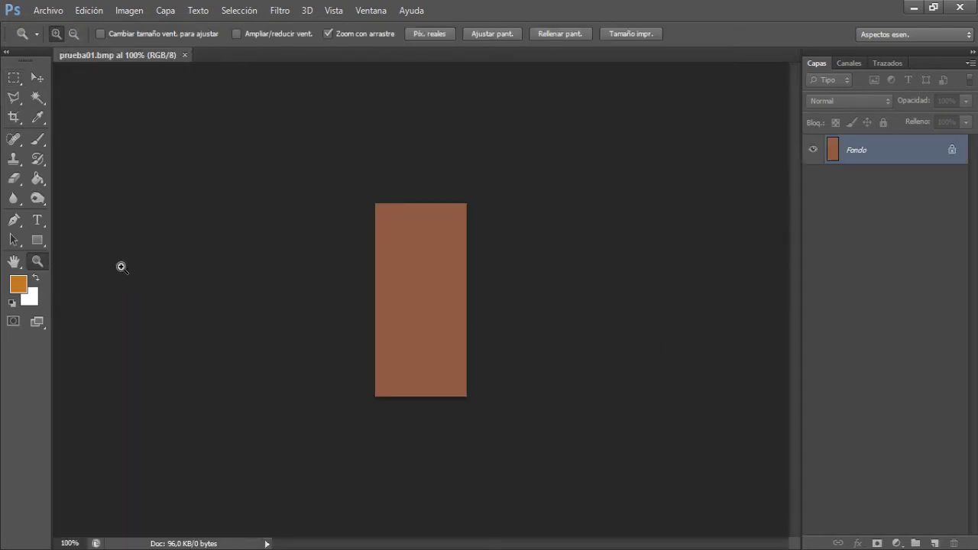
click(417, 313)
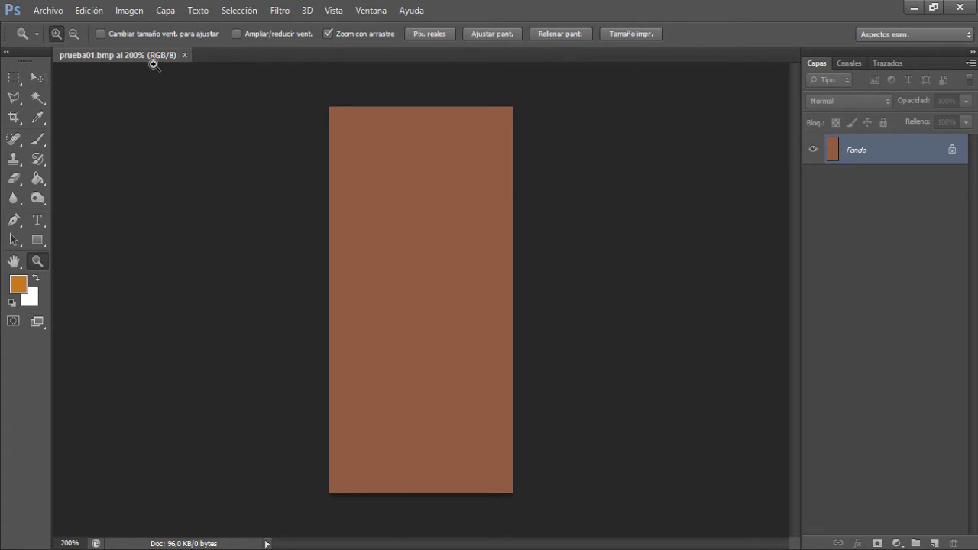
Open the liq_arm1.pcx texture from the stg_tex4 folder as a separate document.
click(47, 11)
click(57, 42)
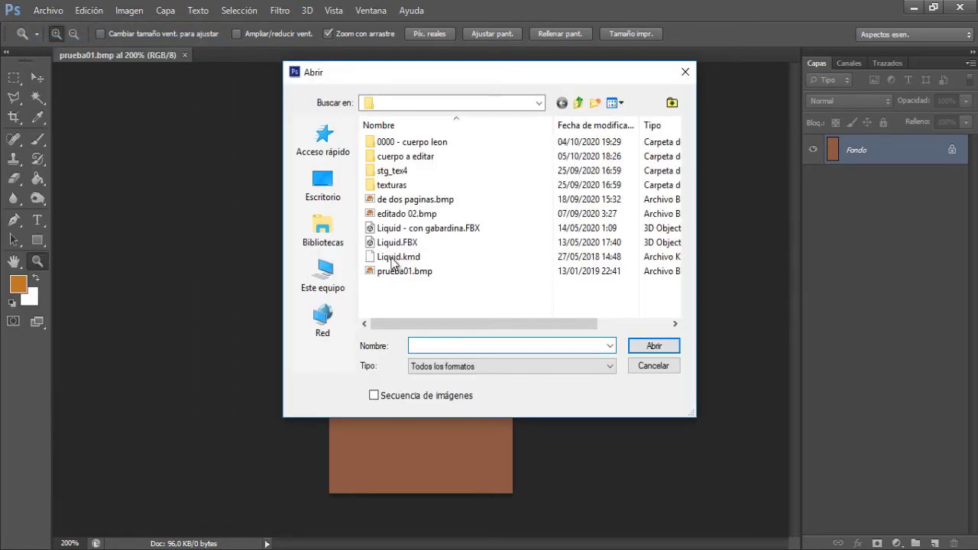
double_click(393, 170)
click(403, 142)
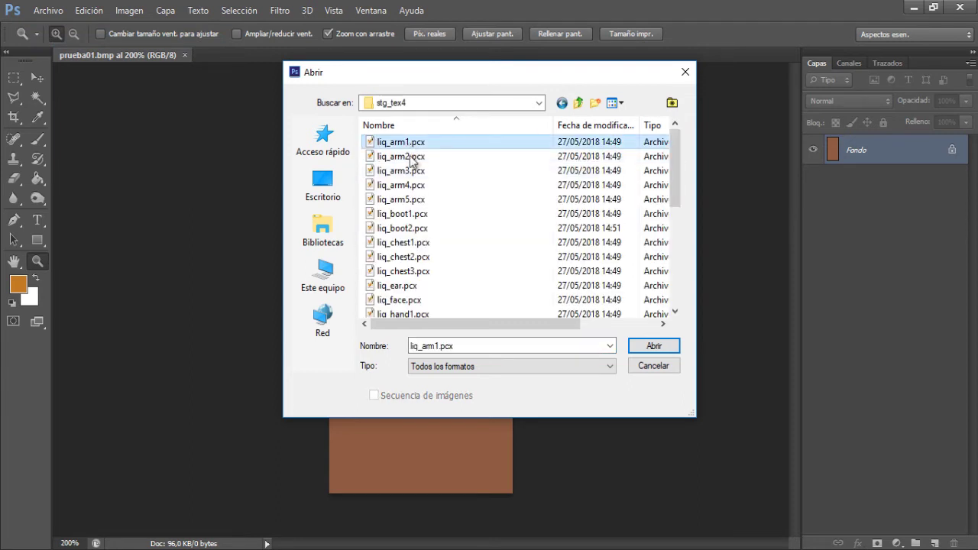
click(646, 343)
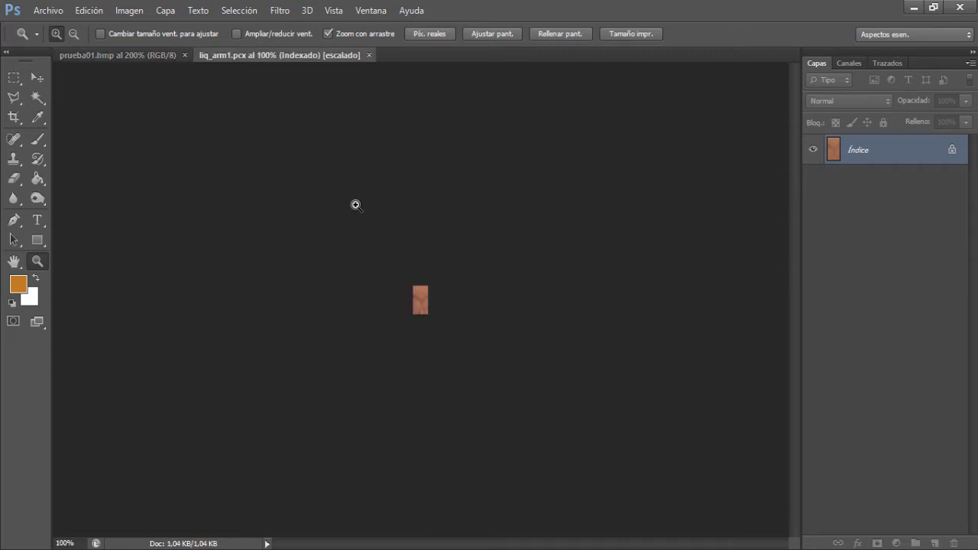
Open the liq_arm2.pcx texture from the stg_tex4 folder.
click(47, 10)
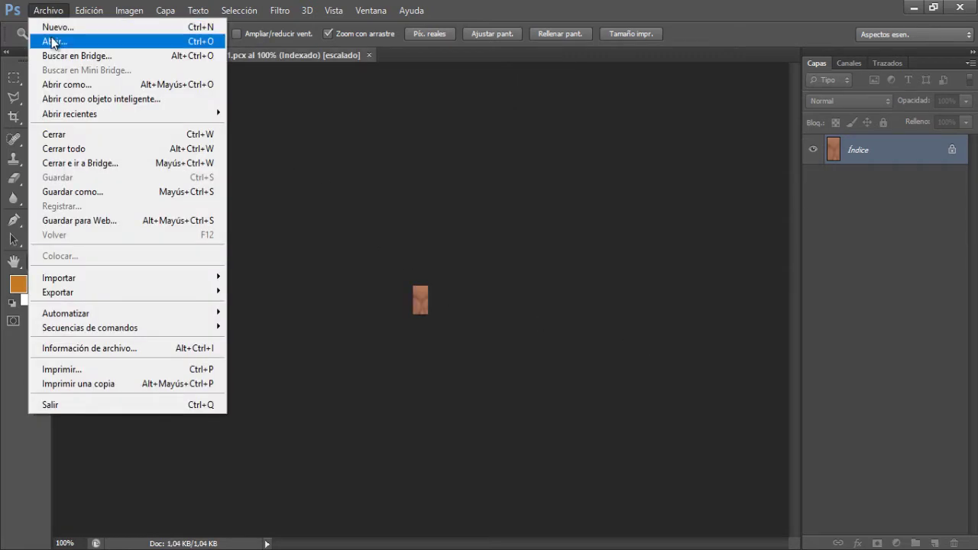
click(51, 38)
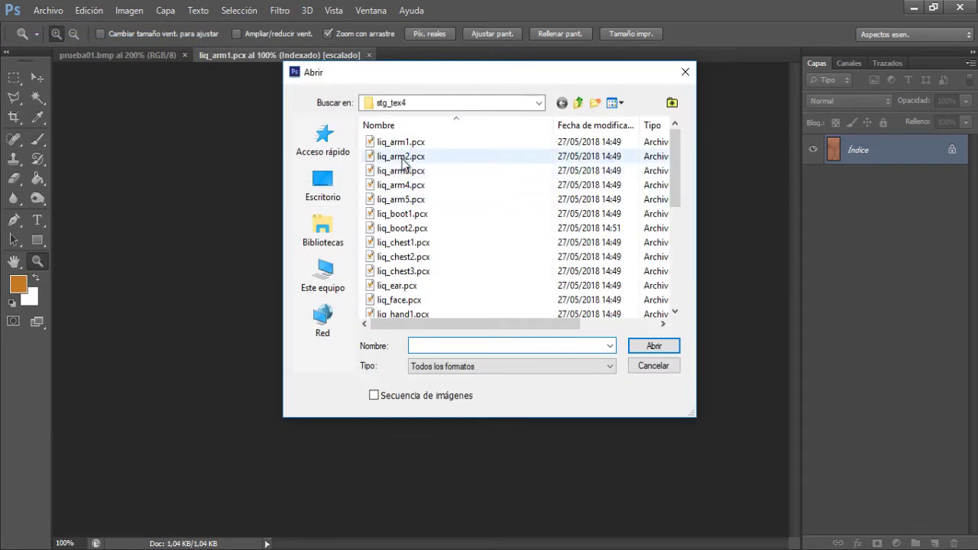
click(402, 157)
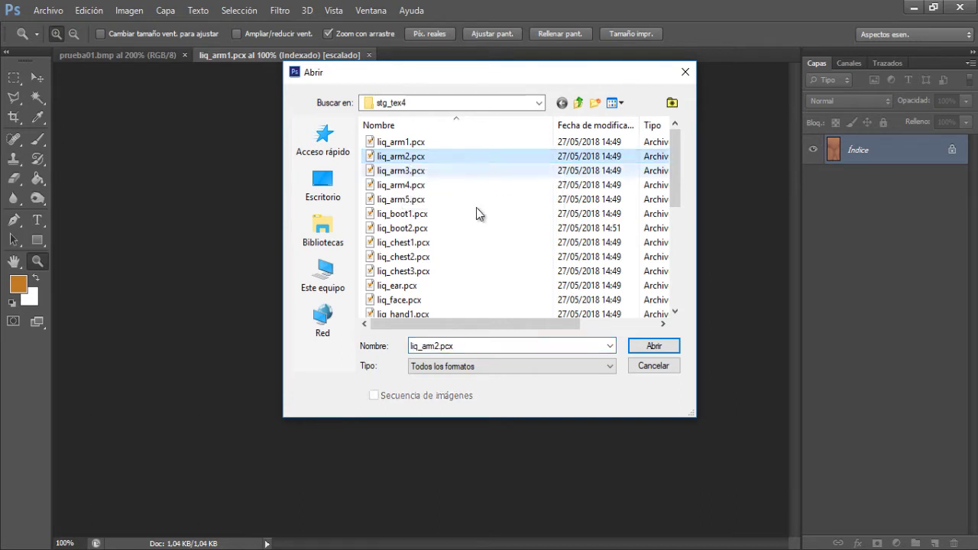
click(654, 347)
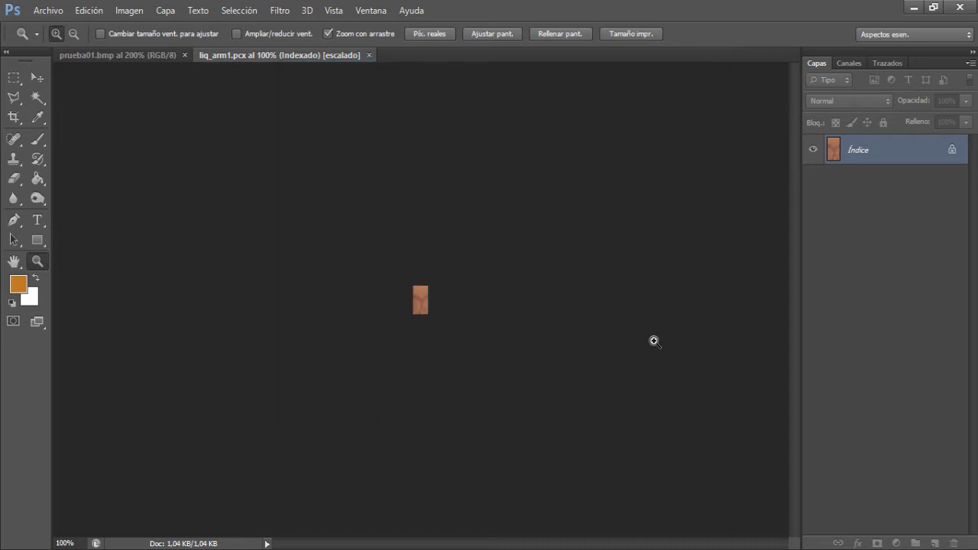
Open the liq_arm3.pcx texture from the stg_tex4 folder.
click(47, 10)
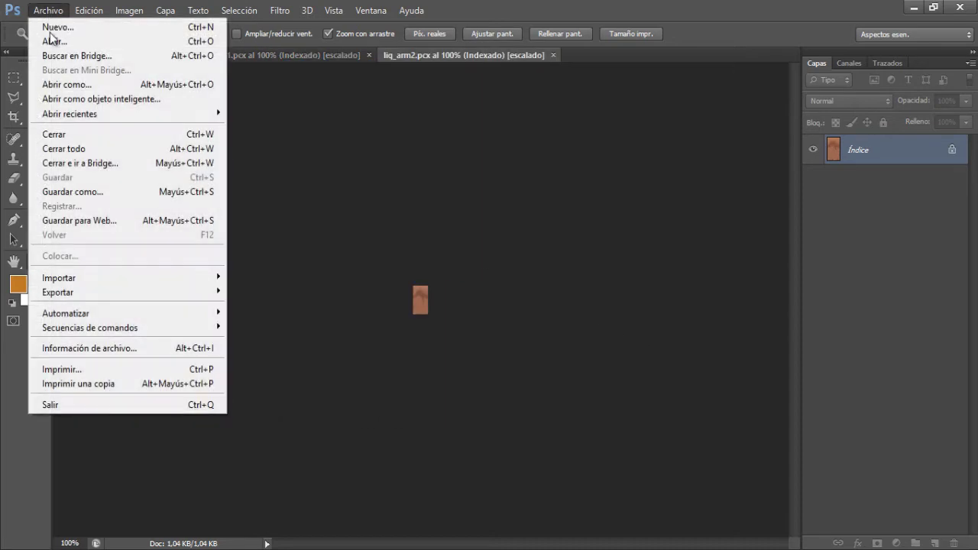
click(51, 39)
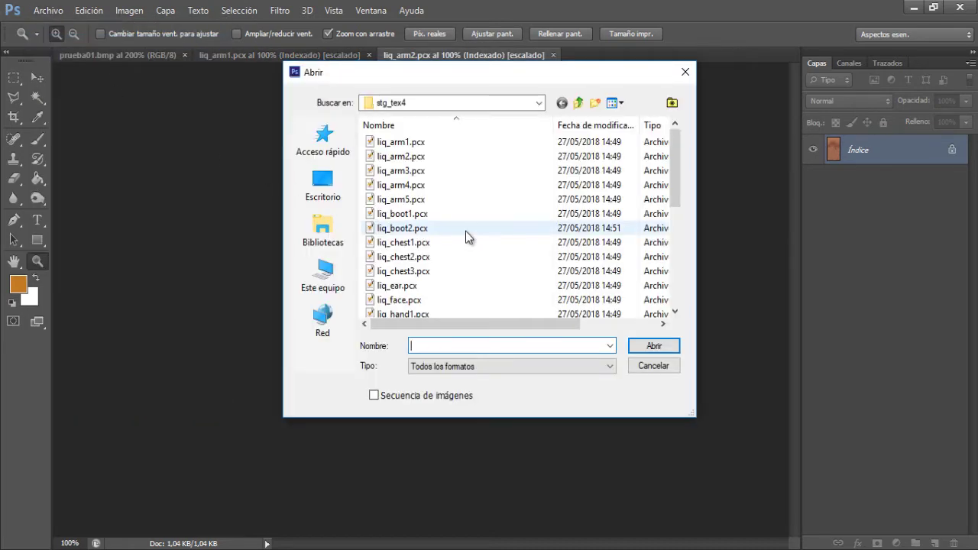
click(401, 170)
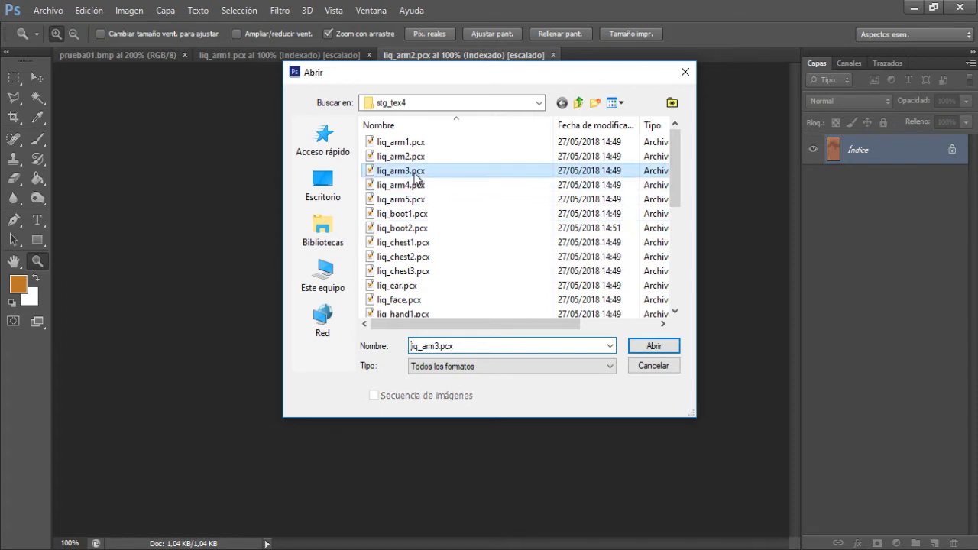
click(654, 346)
Open the liq_arm4.pcx texture from the stg_tex4 folder.
click(47, 10)
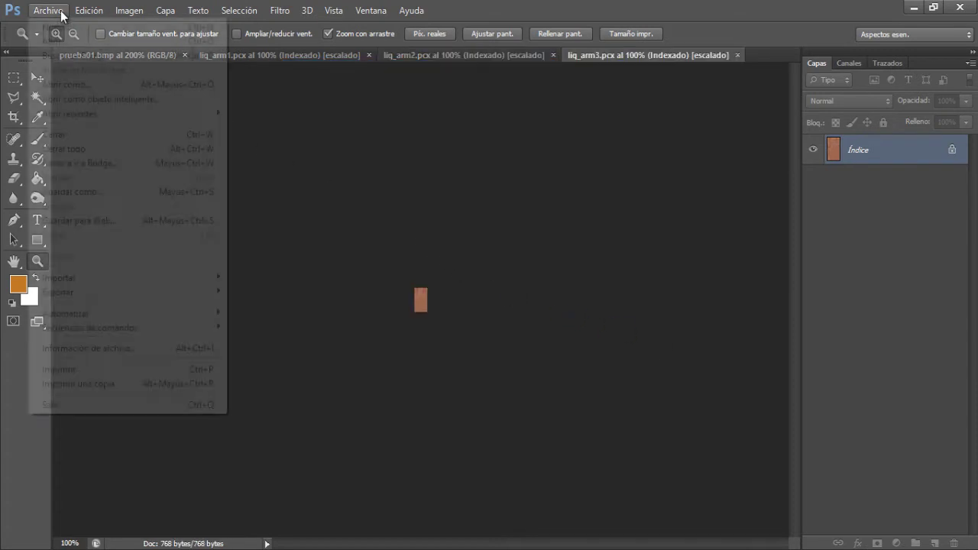
click(64, 43)
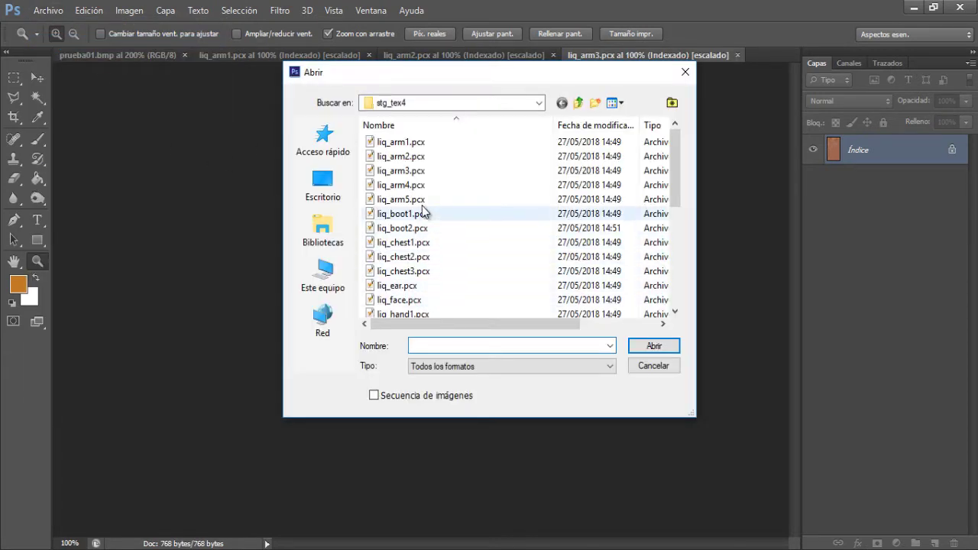
click(405, 185)
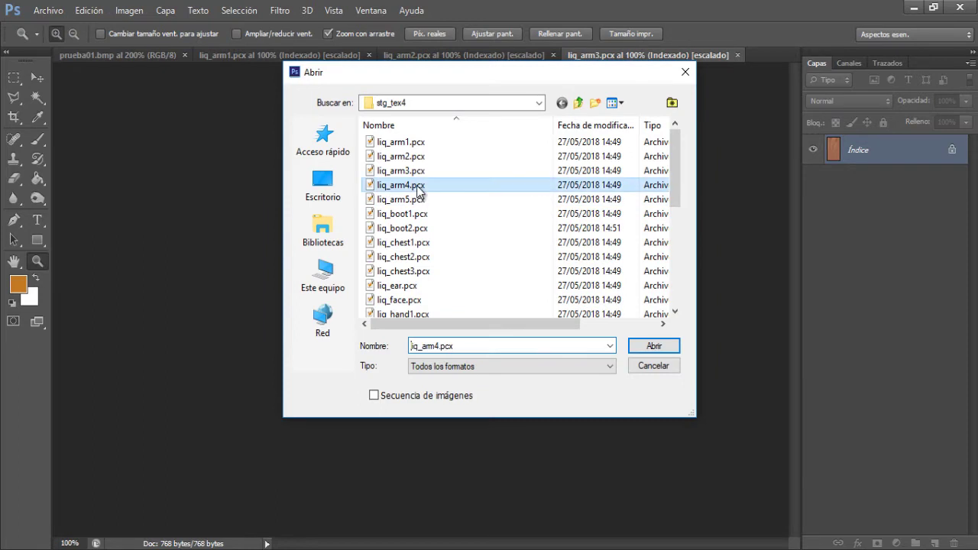
click(653, 347)
Open the liq_arm5.pcx texture from the stg_tex4 folder.
click(47, 10)
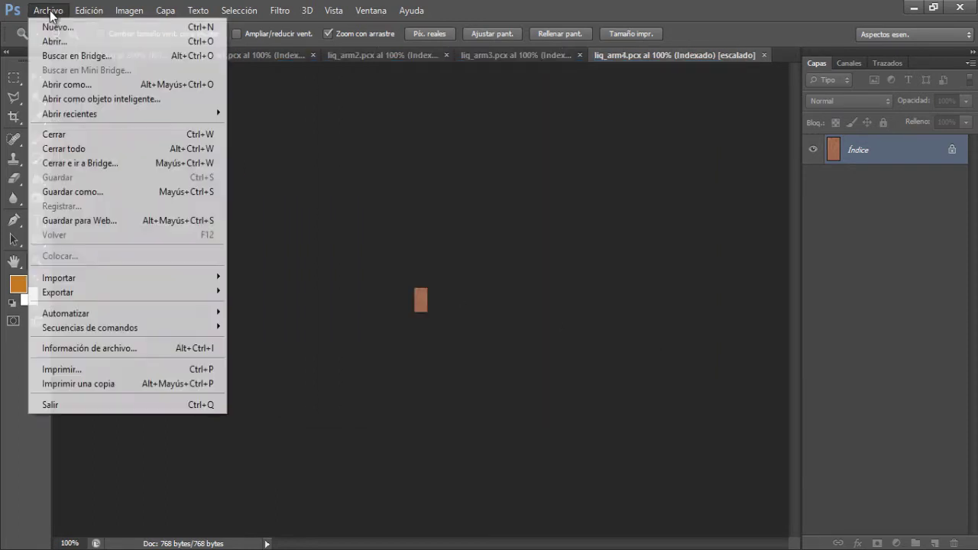
click(61, 42)
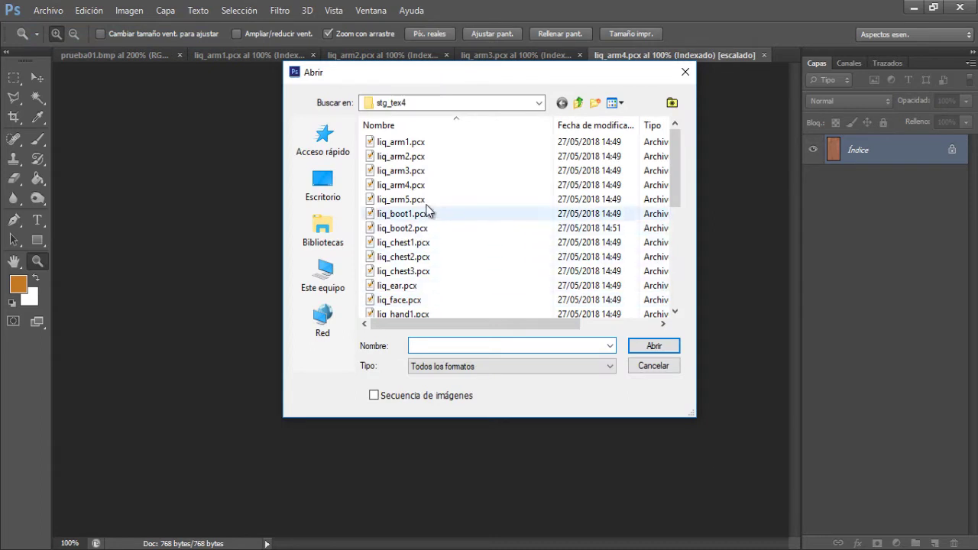
click(413, 199)
click(654, 346)
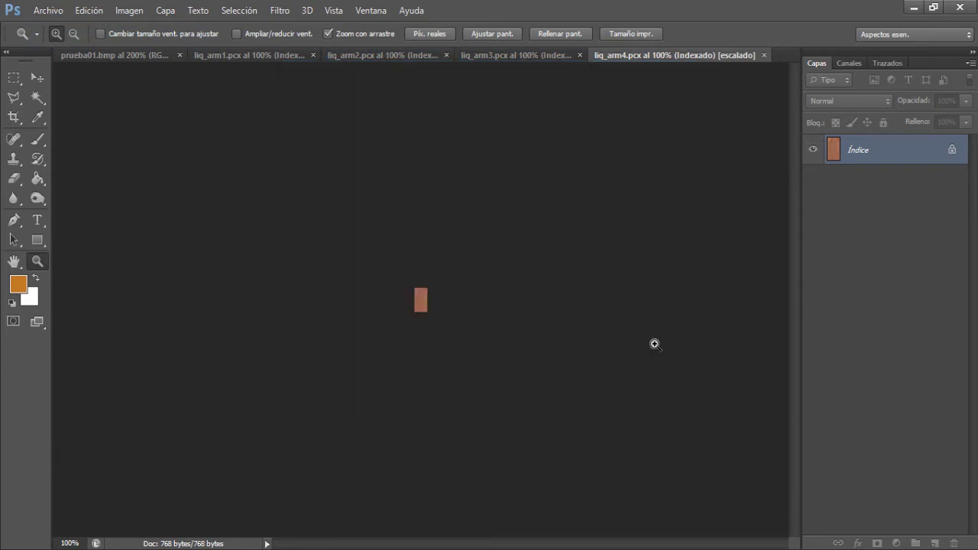
Convert the liq_arm1.pcx document from indexed color to RGB color mode.
click(191, 57)
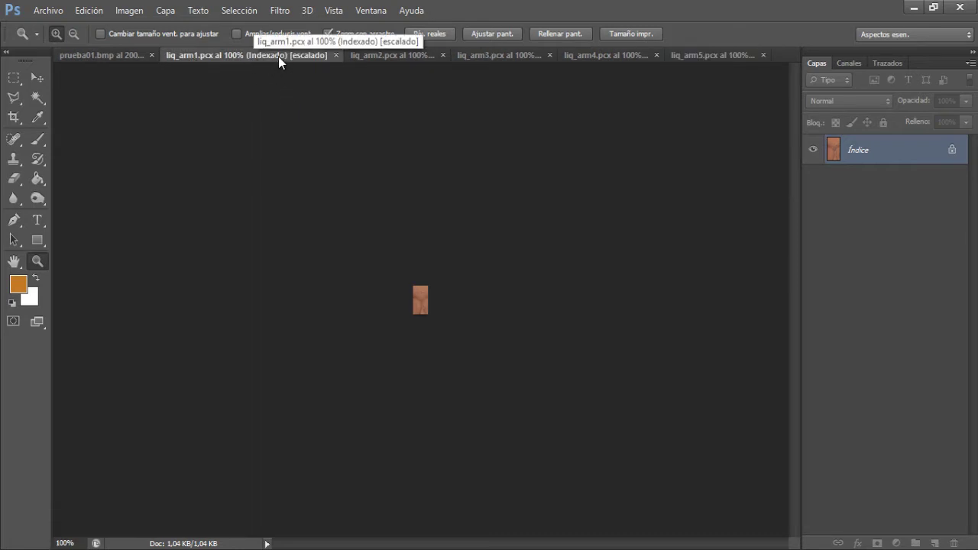
click(129, 10)
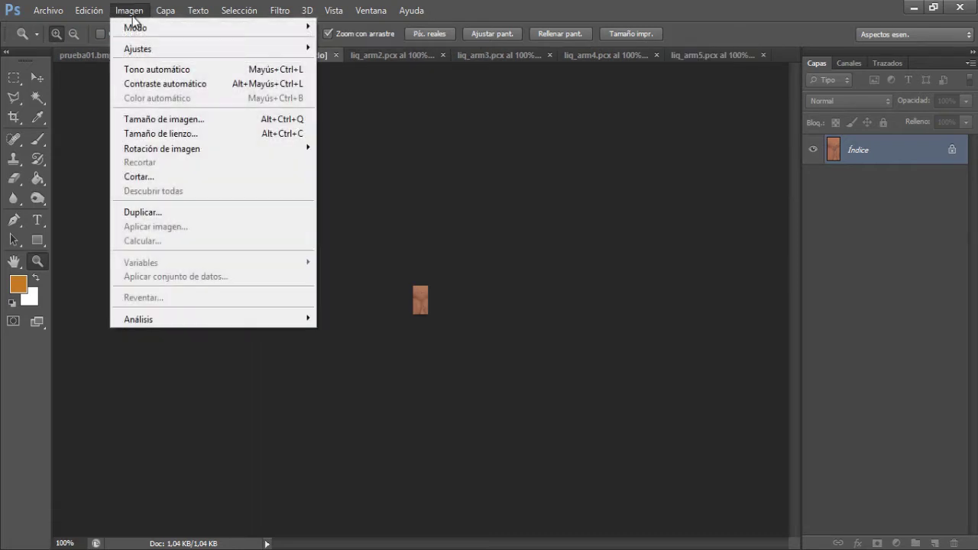
mouse_move(137, 30)
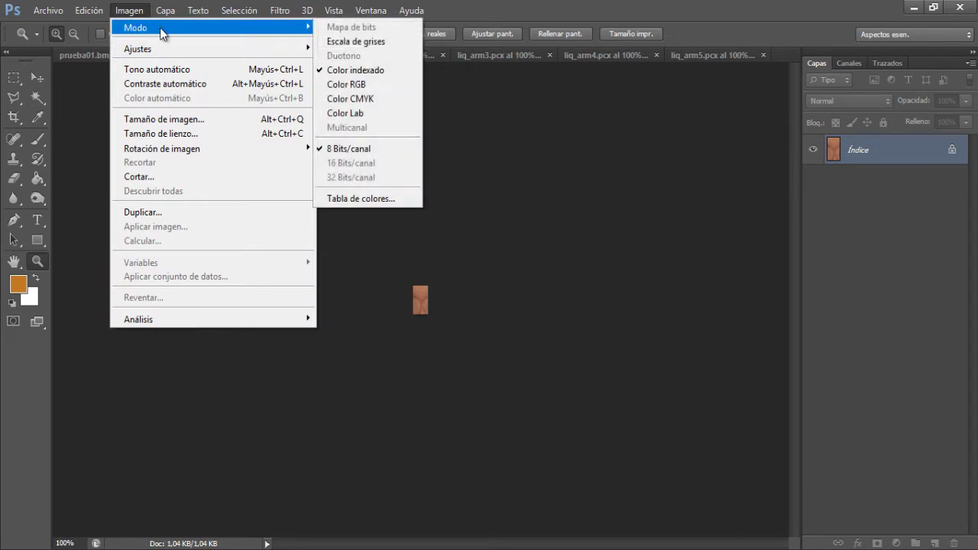
click(346, 86)
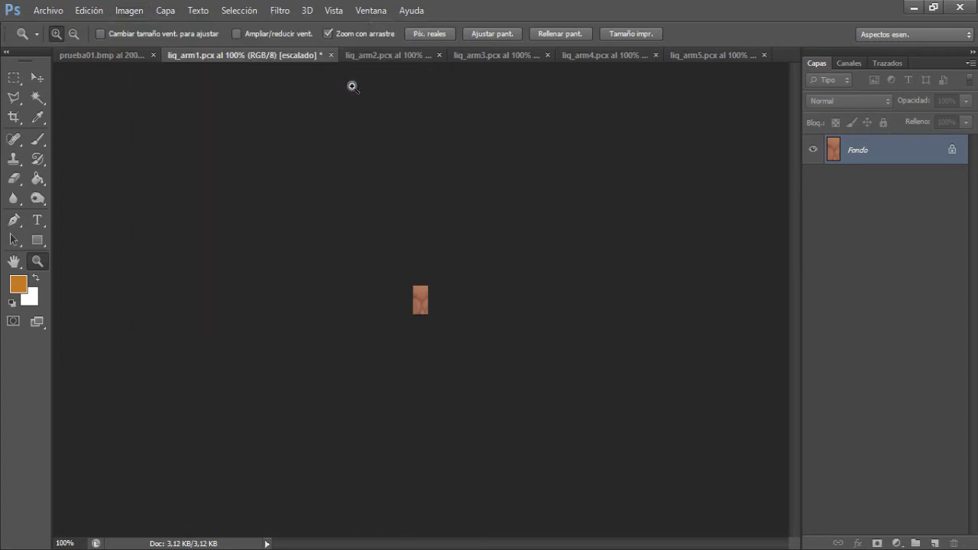
Convert the liq_arm2.pcx document from indexed color to RGB color mode.
click(383, 57)
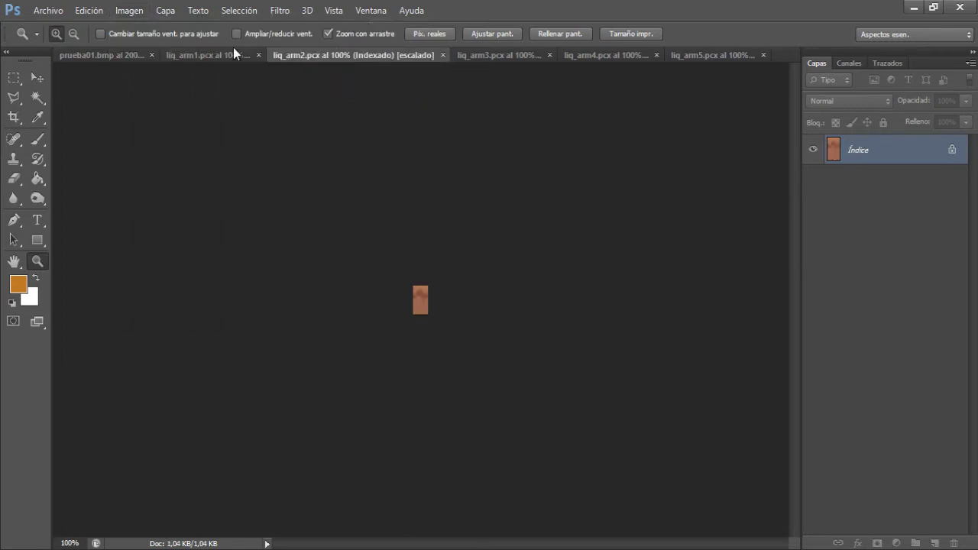
click(122, 16)
mouse_move(147, 29)
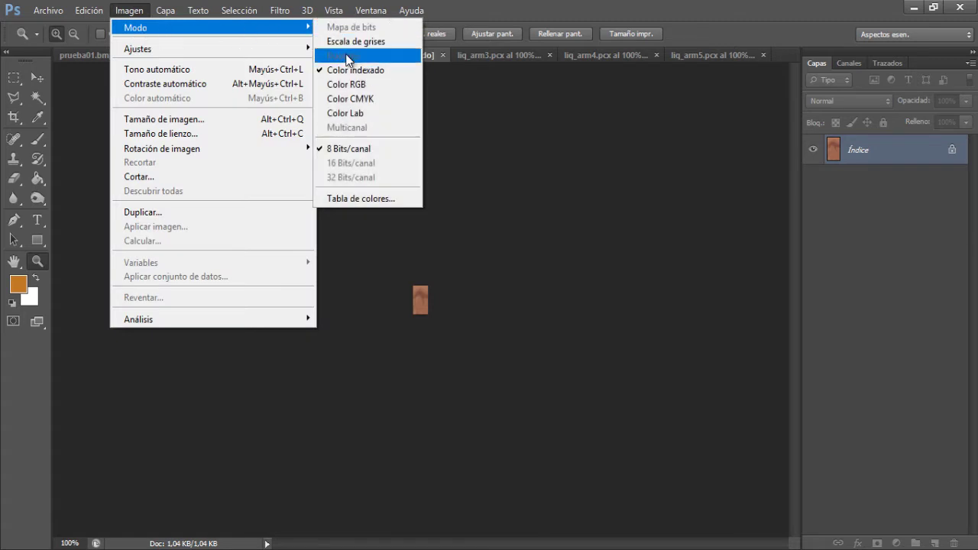
click(346, 84)
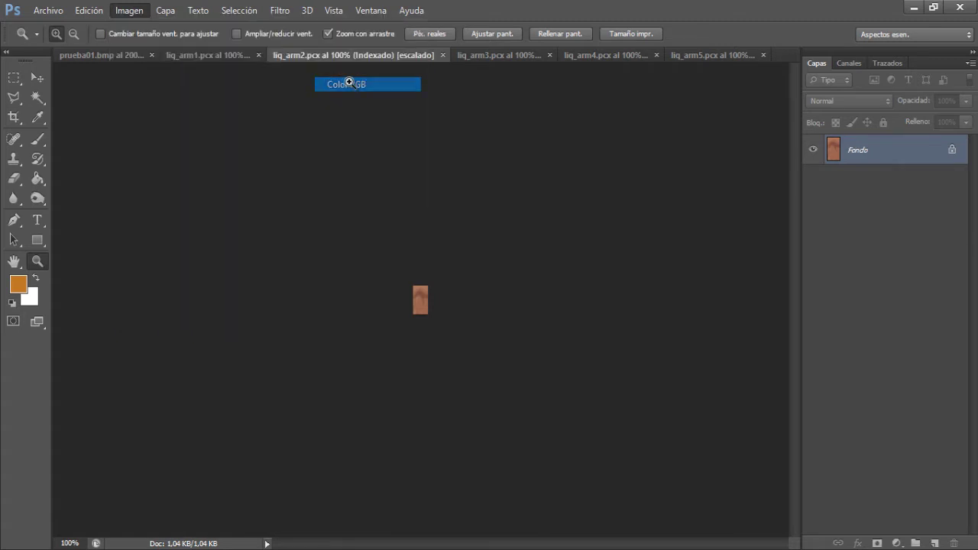
Convert the liq_arm3.pcx document from indexed color to RGB color mode.
click(491, 55)
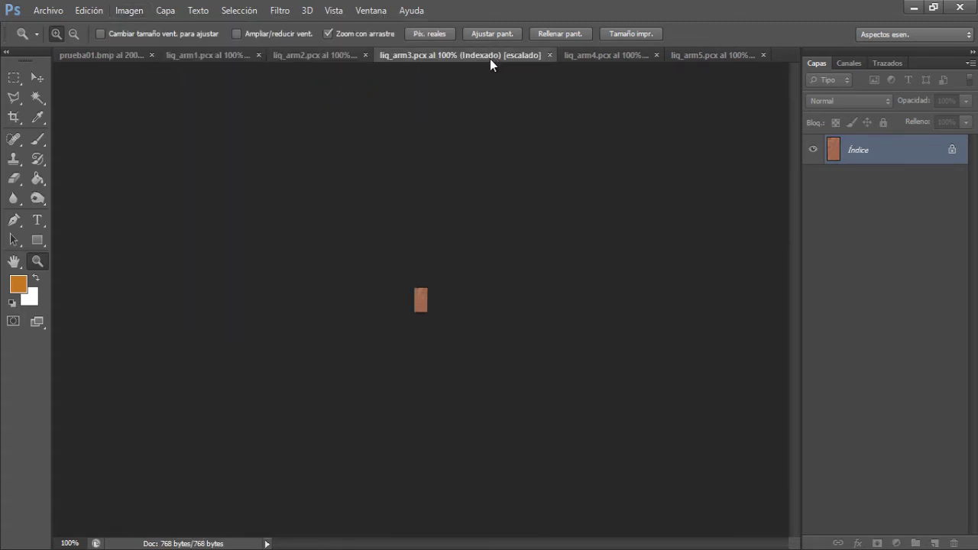
click(129, 14)
mouse_move(211, 29)
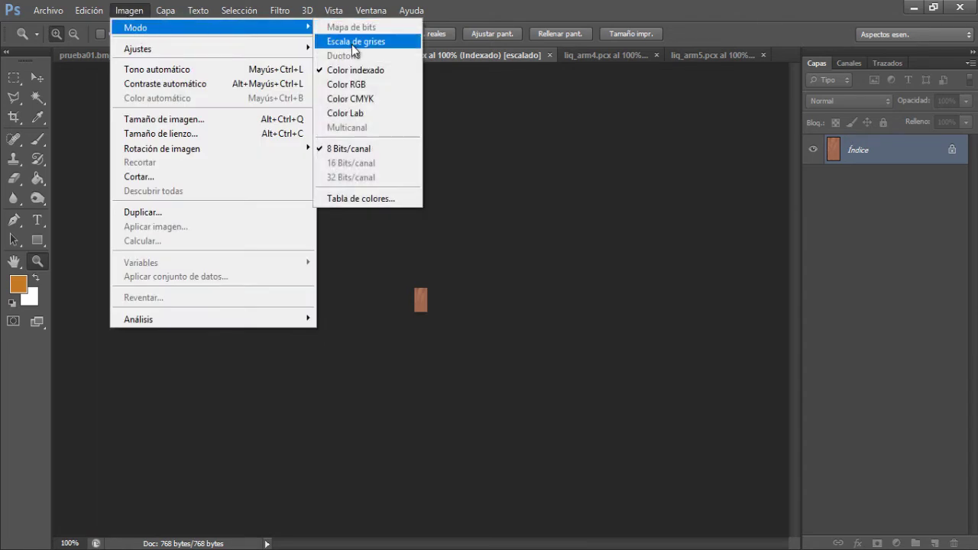
click(357, 88)
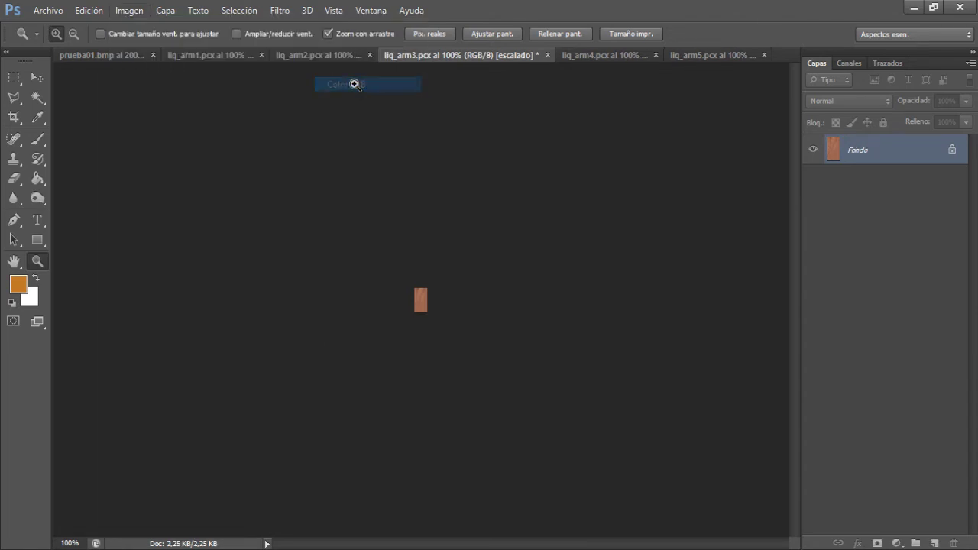
Convert the liq_arm4.pcx document from indexed color to RGB color mode.
click(584, 56)
click(130, 10)
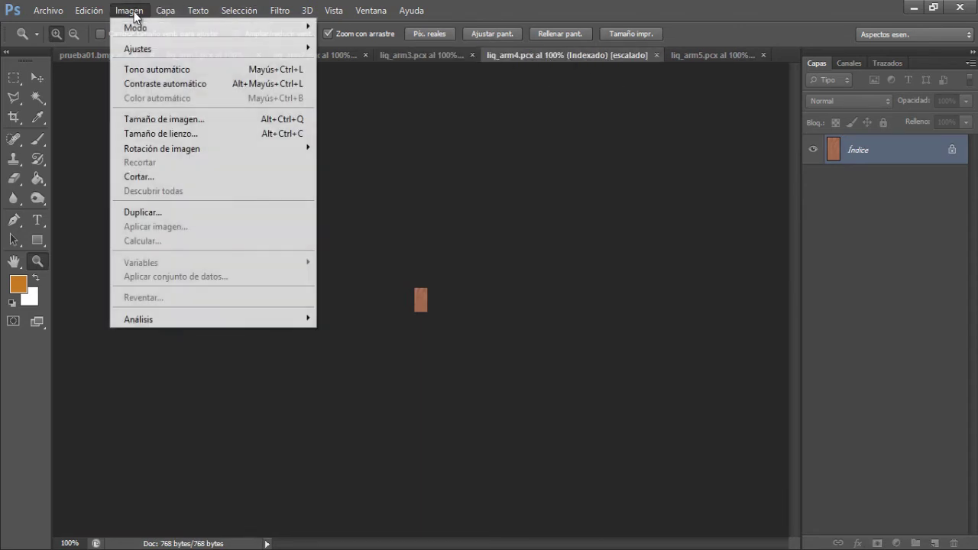
mouse_move(156, 28)
click(352, 84)
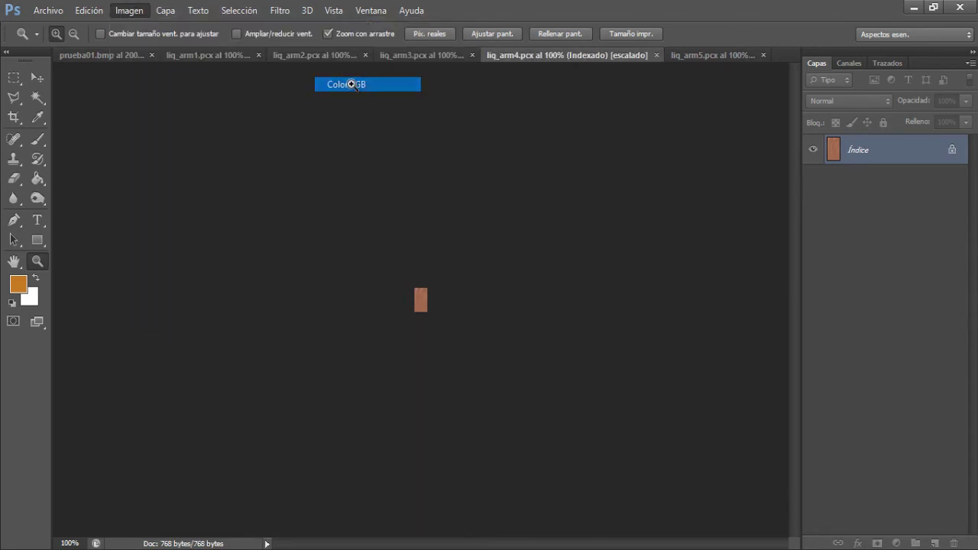
Convert the liq_arm5.pcx document from indexed color to RGB color mode.
click(695, 59)
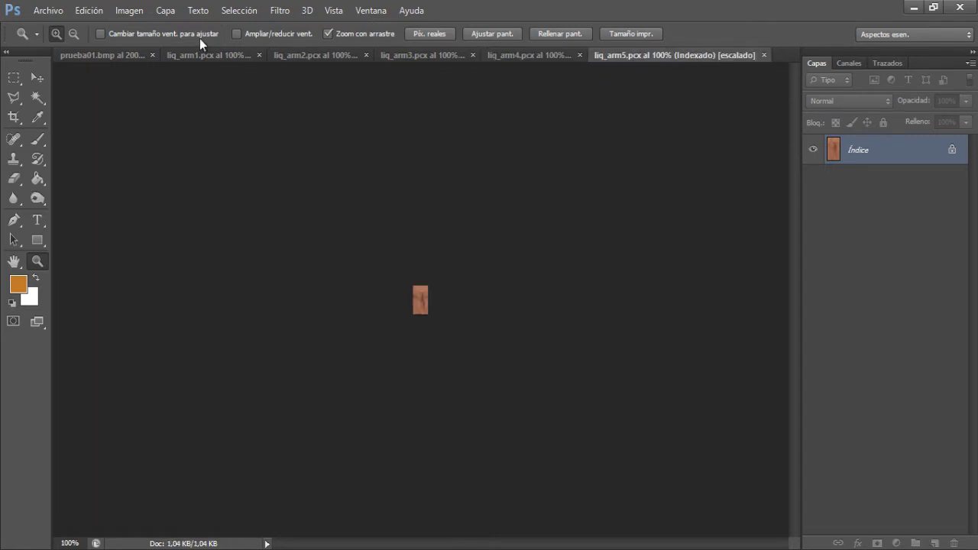
click(136, 10)
mouse_move(252, 29)
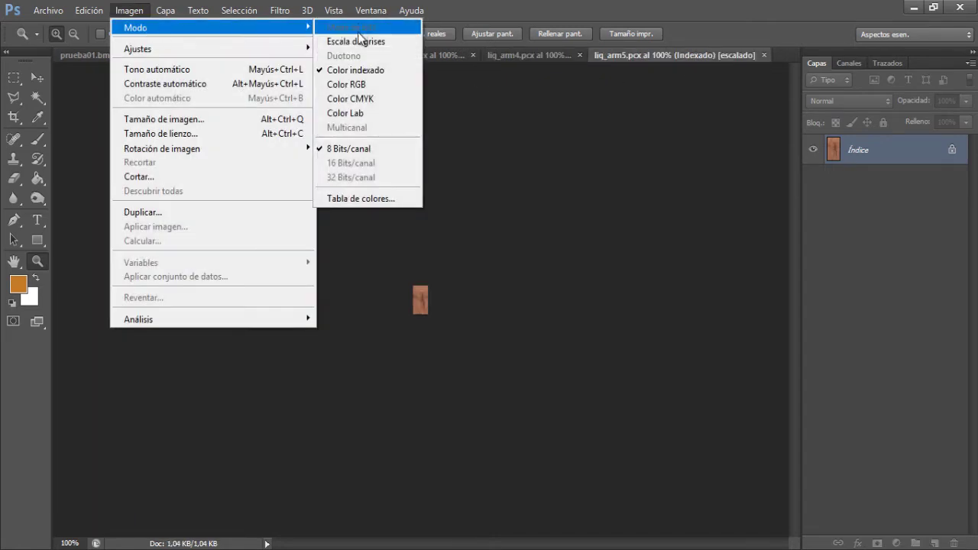
click(356, 85)
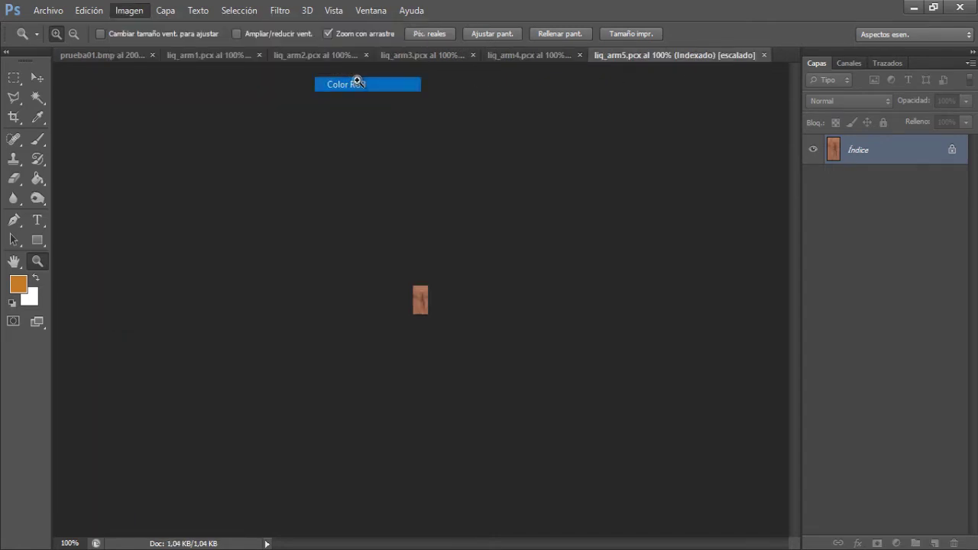
Select the whole liq_arm1.pcx texture and copy it into prueba01.bmp, placing it near the canvas's upper-left corner.
click(208, 57)
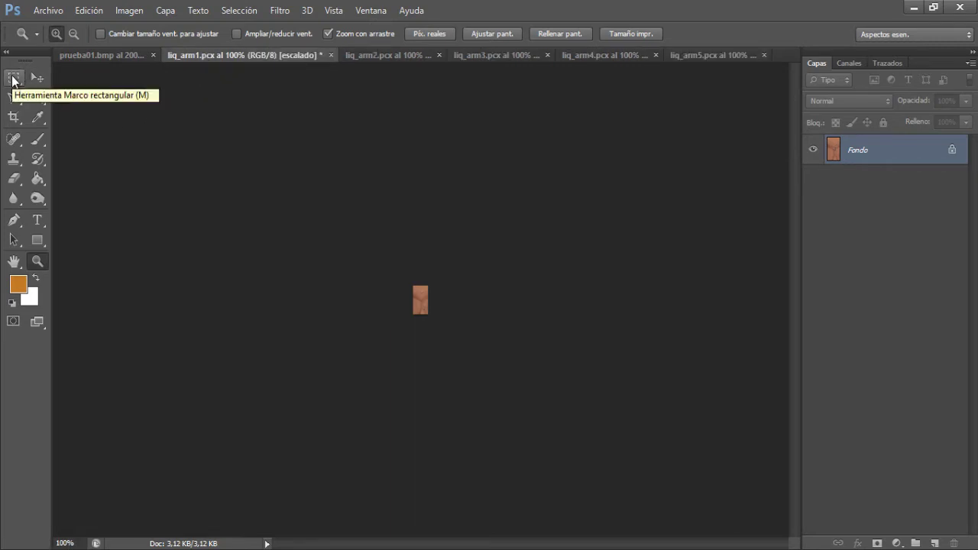
click(14, 80)
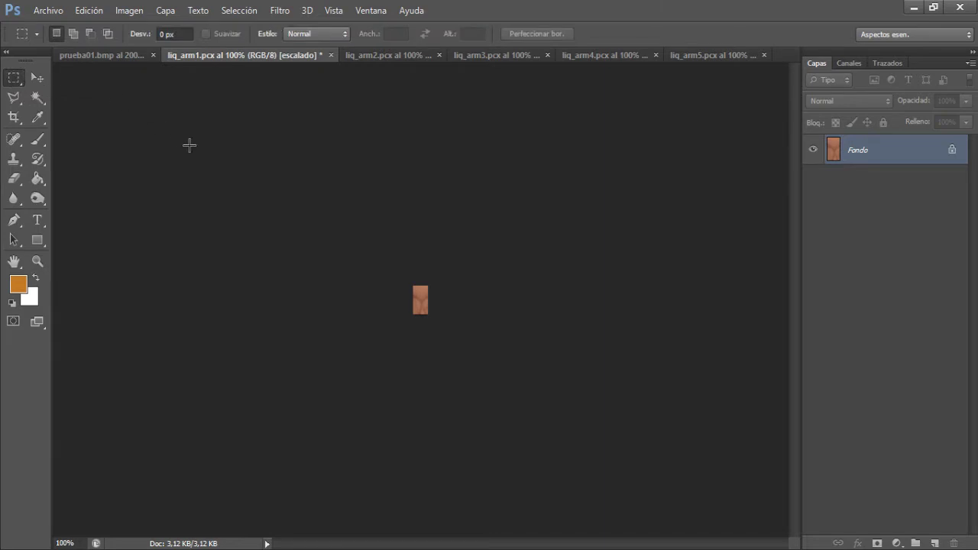
drag(332, 218, 575, 400)
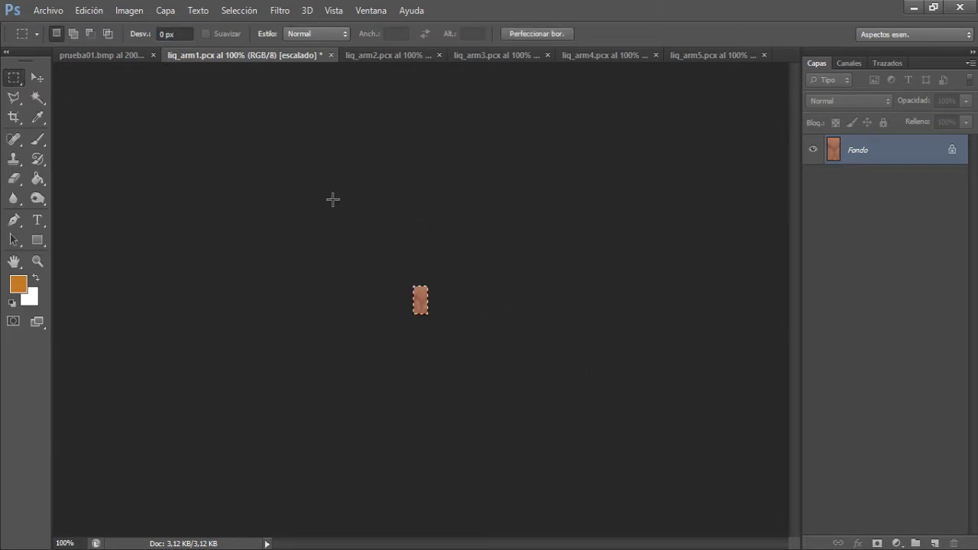
drag(339, 208, 521, 429)
click(37, 78)
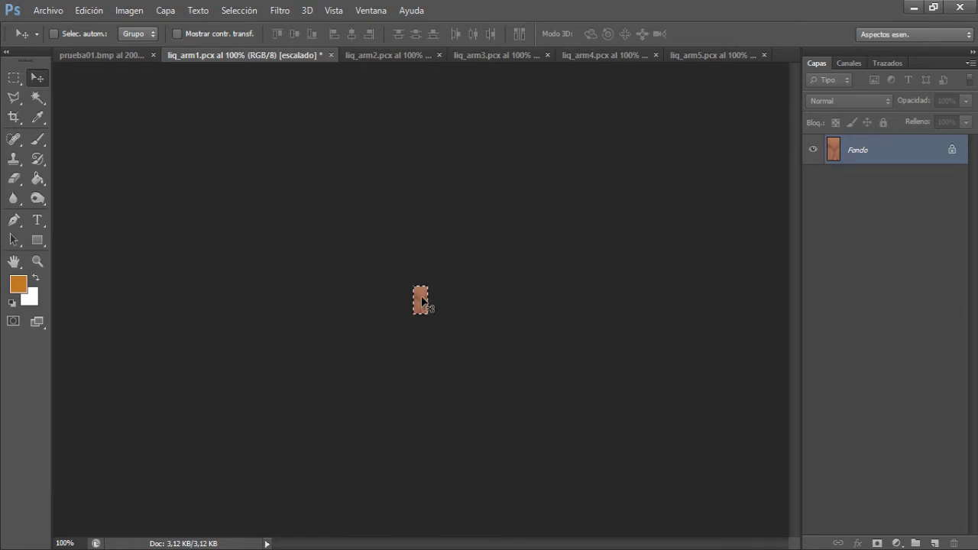
drag(422, 299, 91, 57)
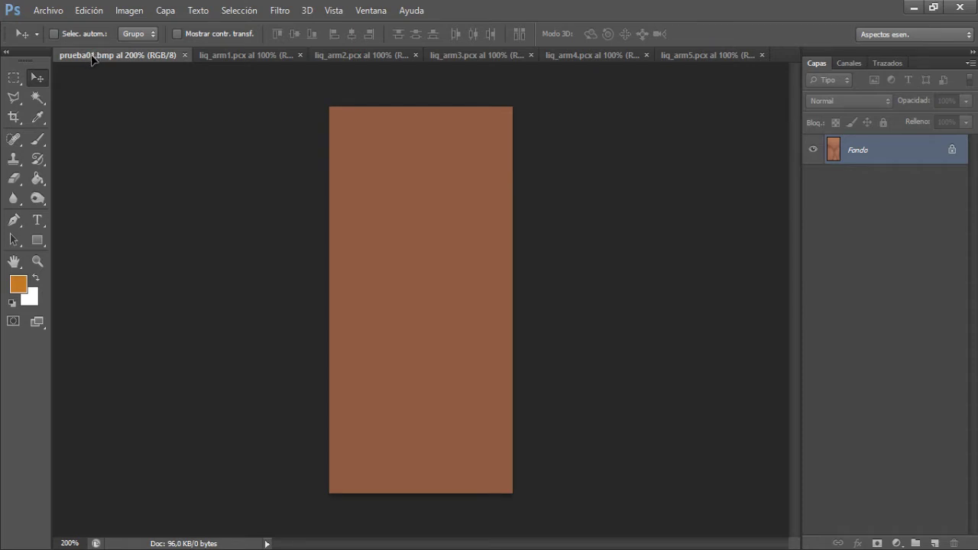
drag(106, 58, 294, 206)
drag(394, 271, 361, 151)
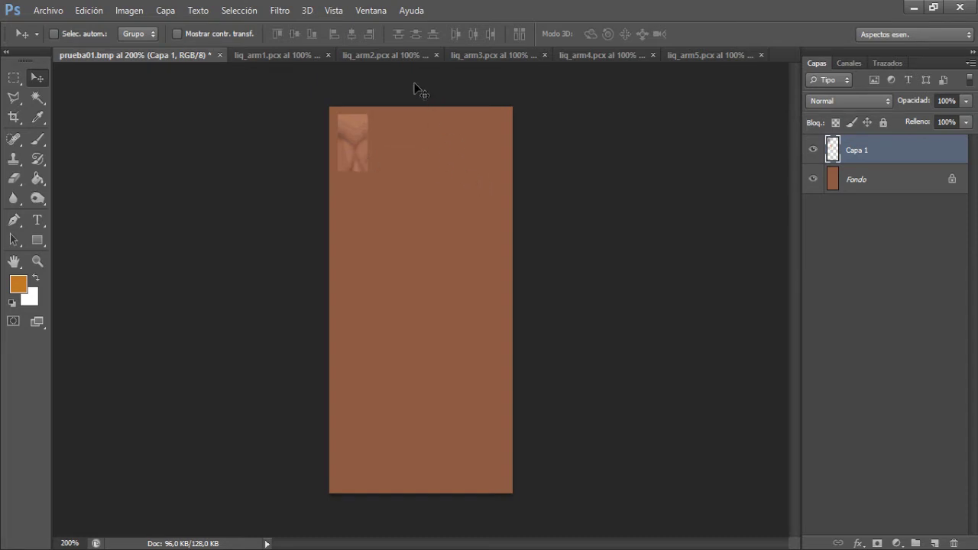
Select the whole liq_arm2.pcx texture and copy it into prueba01.bmp, placing it just right of the first arm texture.
click(378, 57)
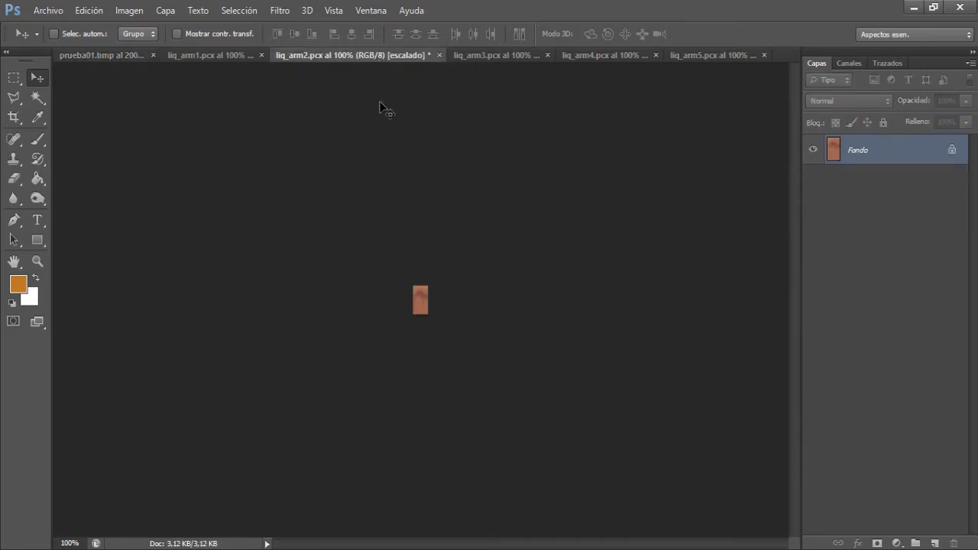
click(13, 78)
drag(359, 239, 509, 374)
click(38, 77)
drag(419, 303, 286, 190)
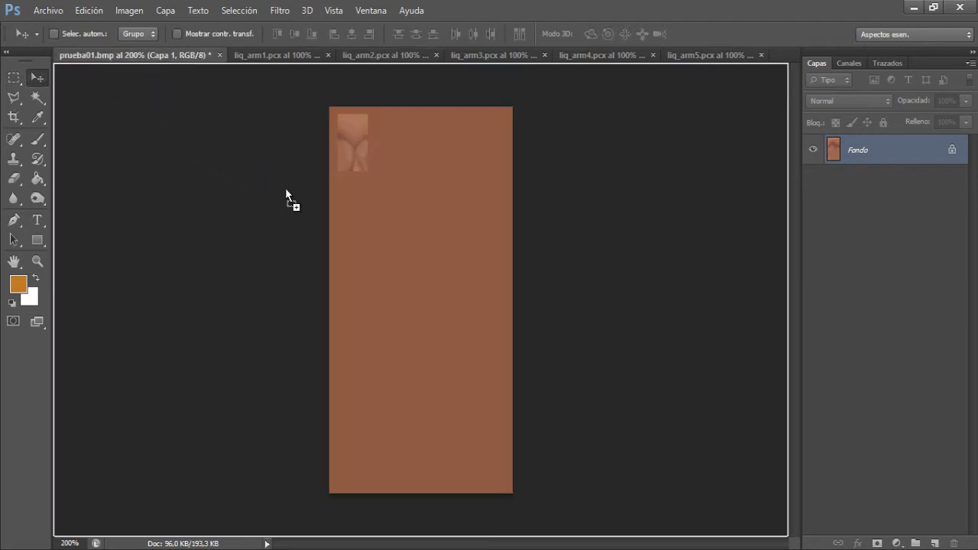
drag(411, 201, 387, 159)
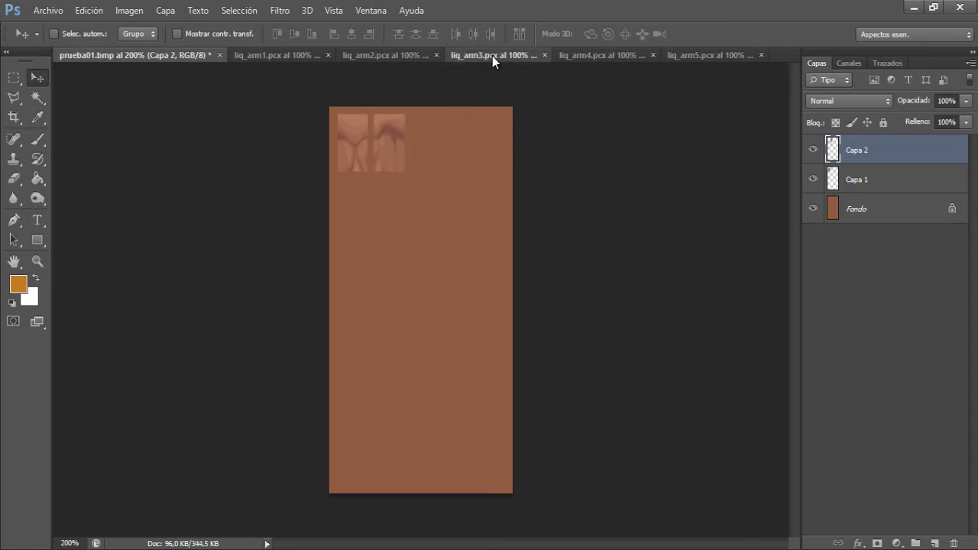
Select the whole liq_arm3.pcx texture and copy it into prueba01.bmp, top-aligned just right of the second arm texture.
click(492, 56)
click(15, 78)
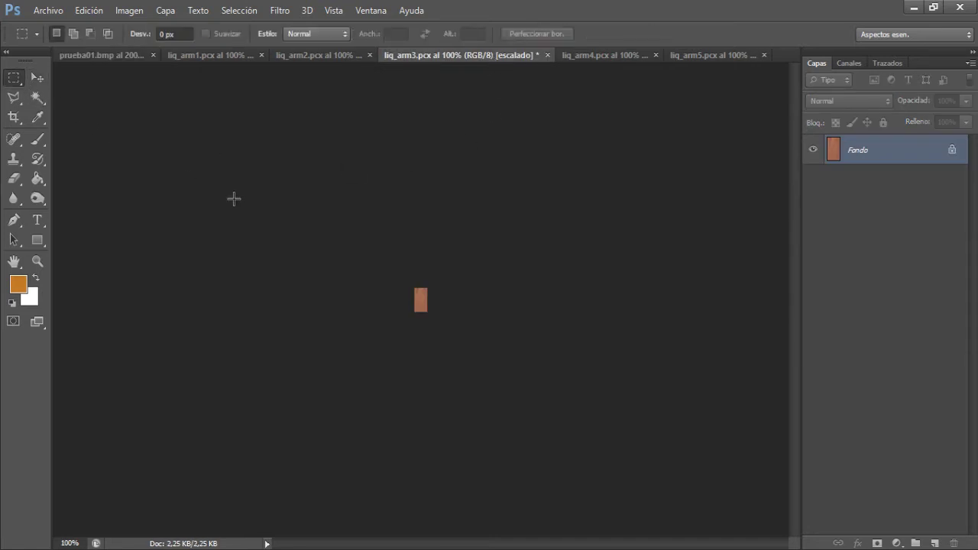
drag(411, 284, 483, 349)
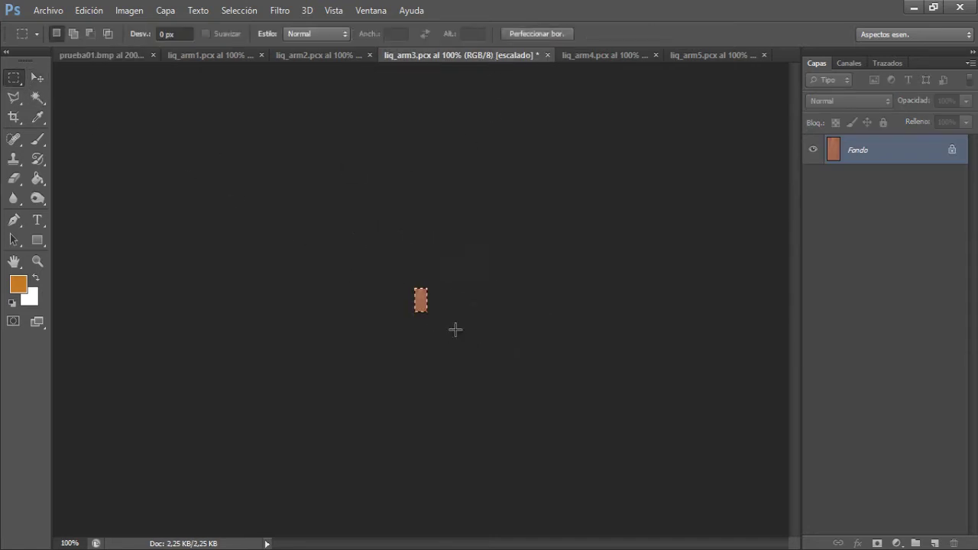
click(35, 78)
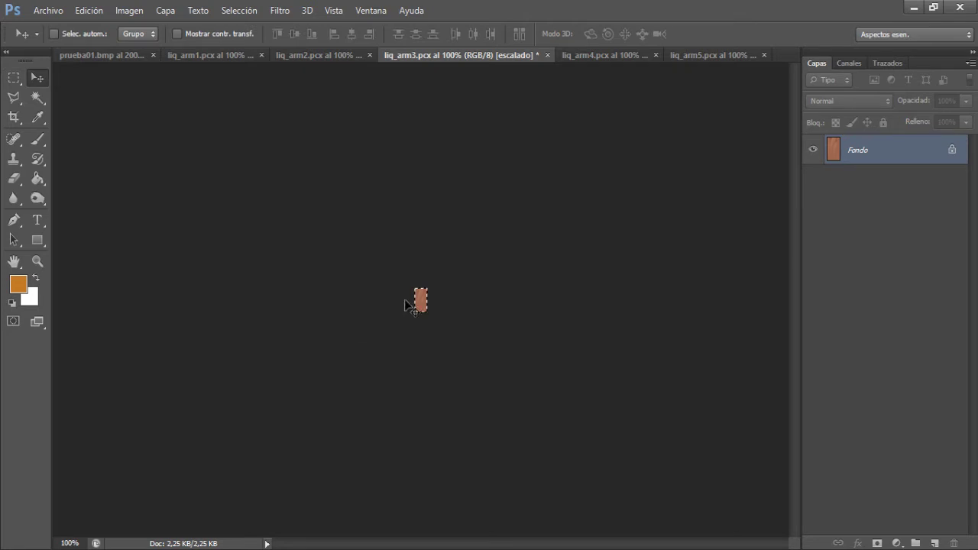
drag(422, 302, 376, 196)
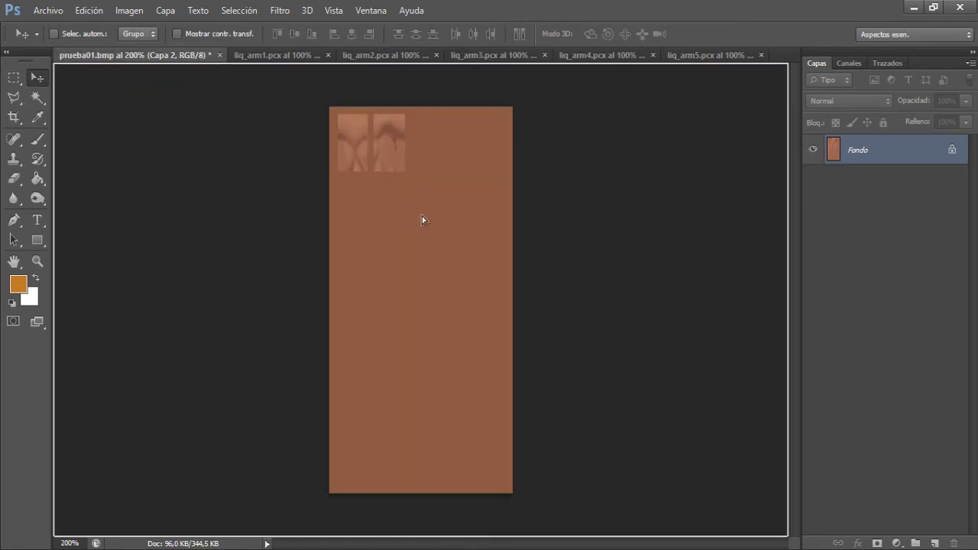
drag(422, 221, 433, 142)
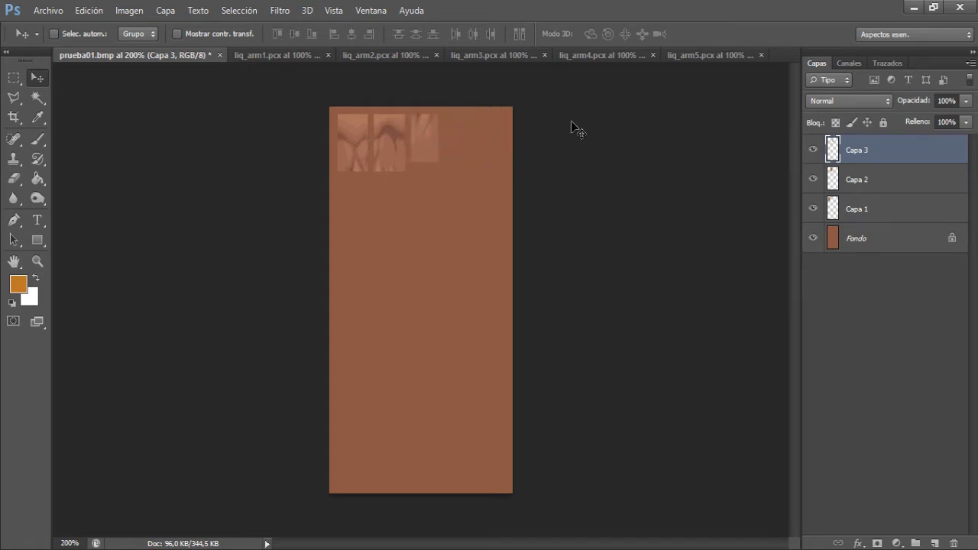
Select the whole liq_arm4.pcx texture and copy it into prueba01.bmp, top-aligned just right of the third arm texture.
click(592, 55)
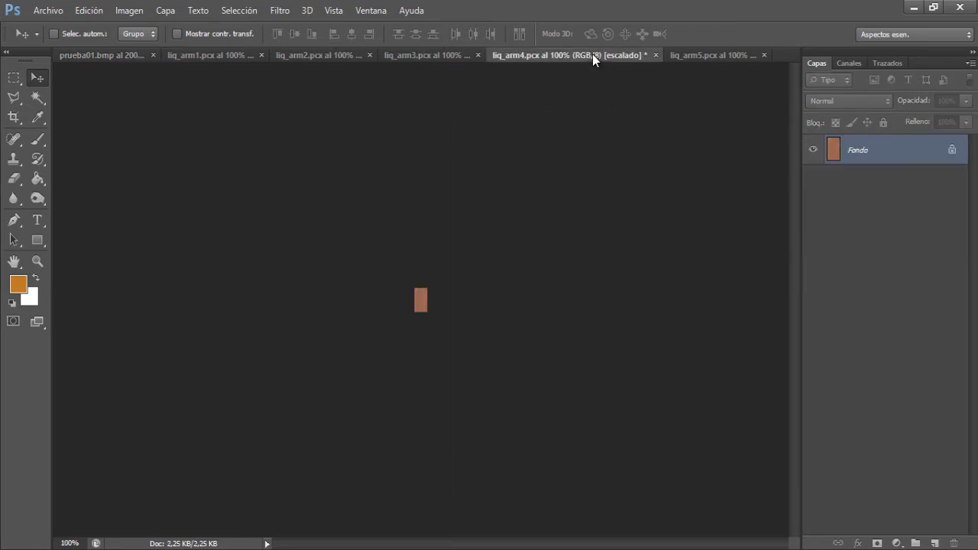
click(12, 79)
drag(366, 249, 504, 385)
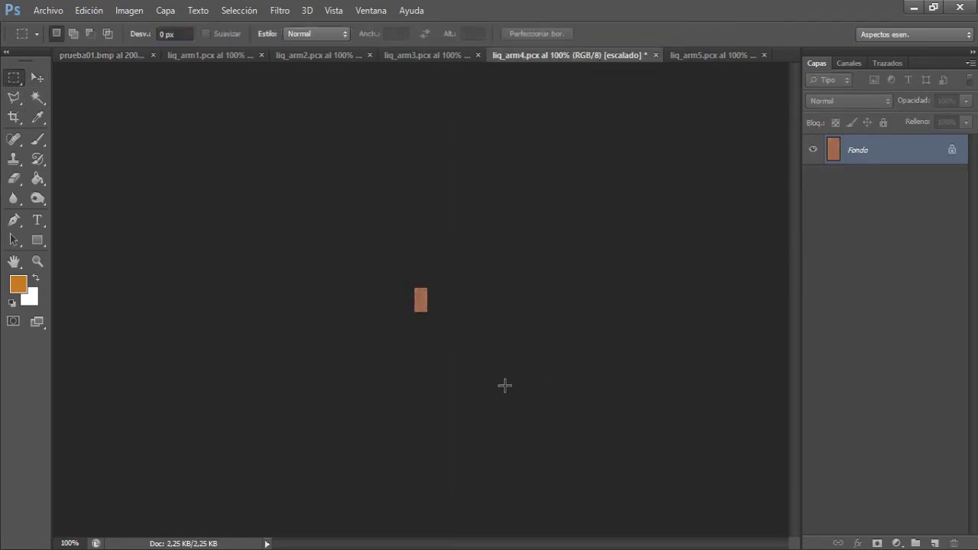
click(37, 78)
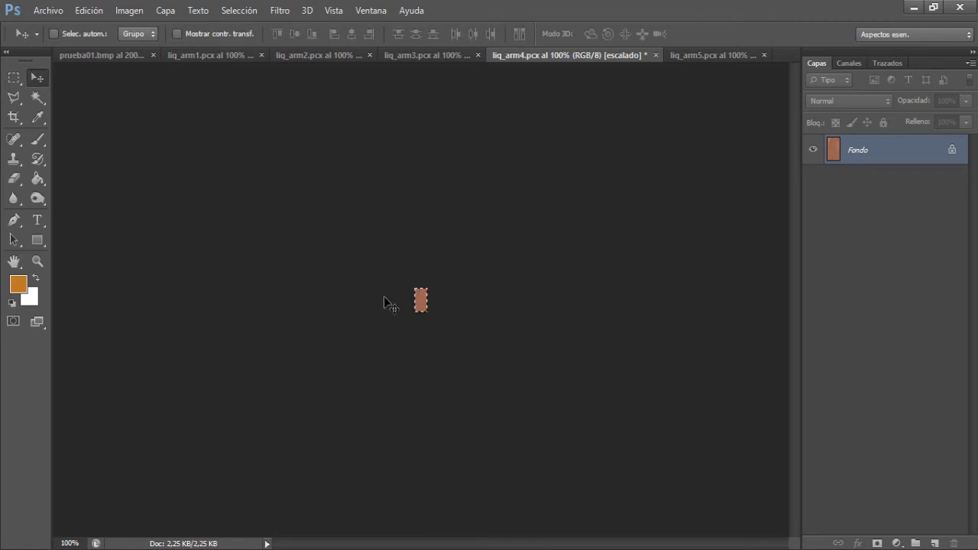
drag(421, 301, 186, 120)
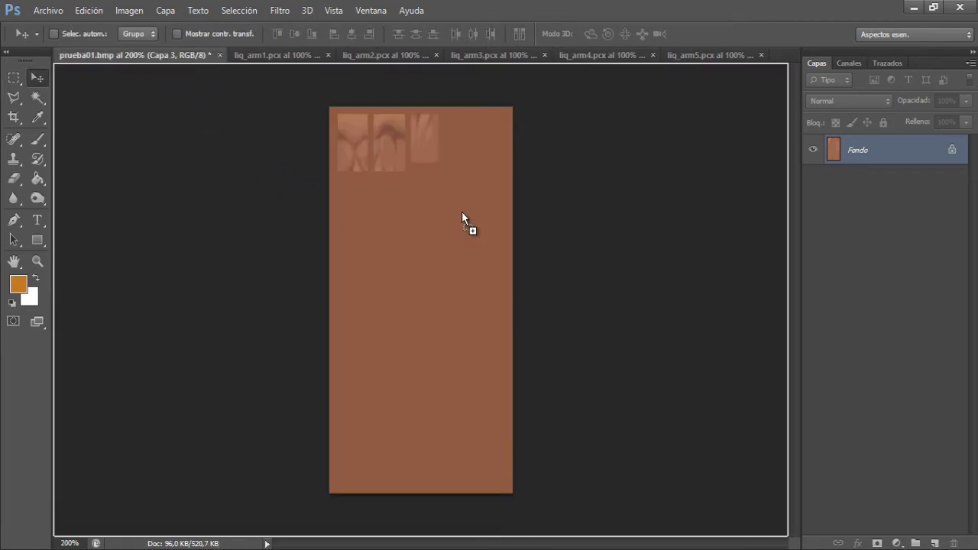
drag(462, 212, 457, 139)
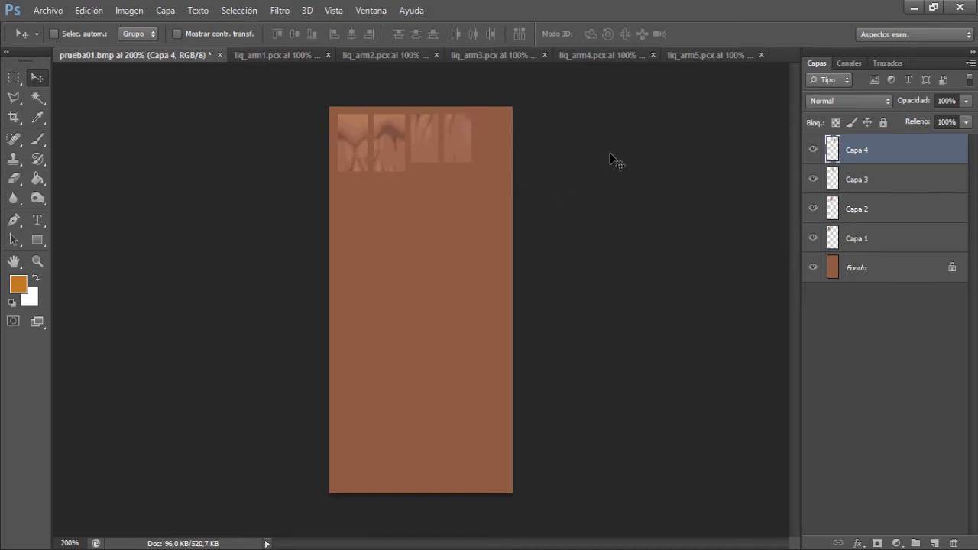
Select the whole liq_arm5.pcx texture and copy it into prueba01.bmp, at the right end of the texture row.
click(704, 53)
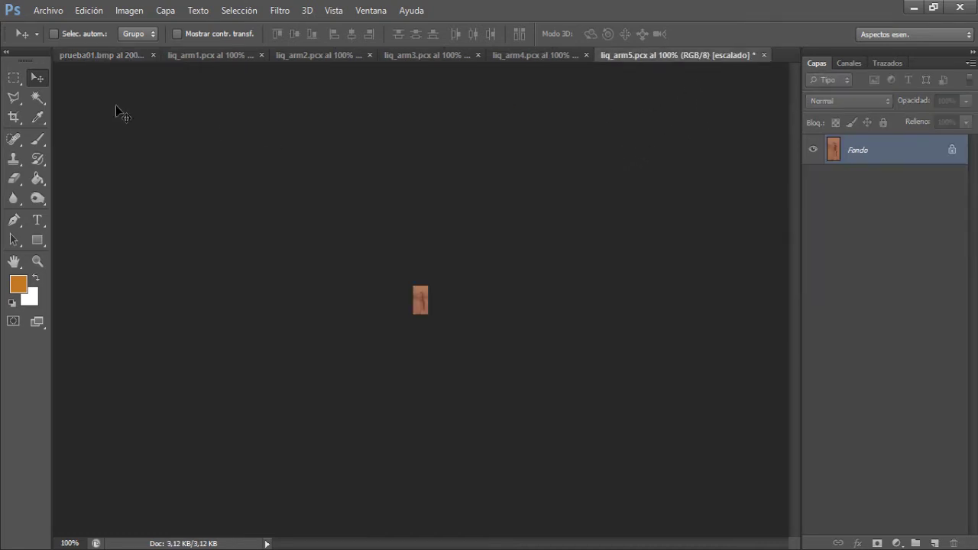
click(13, 77)
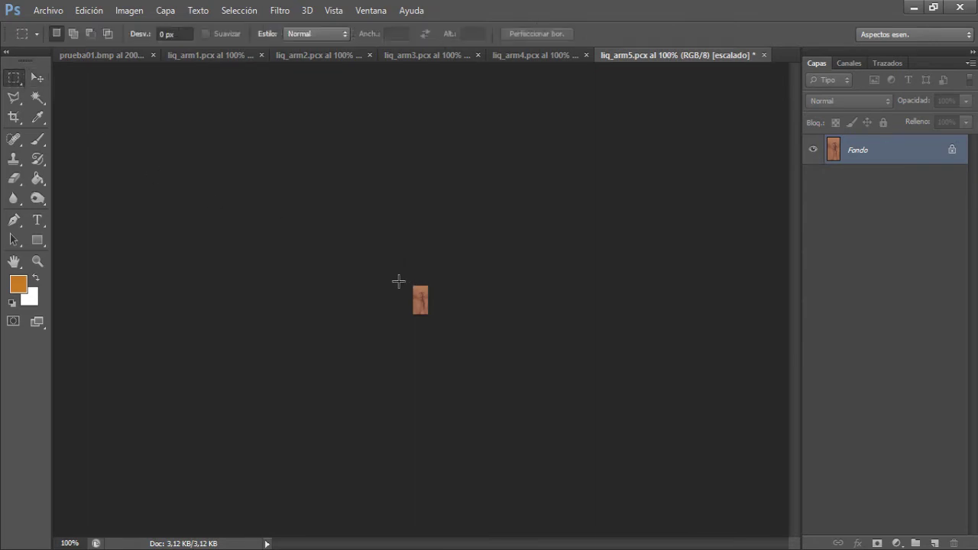
drag(397, 280, 470, 371)
click(37, 77)
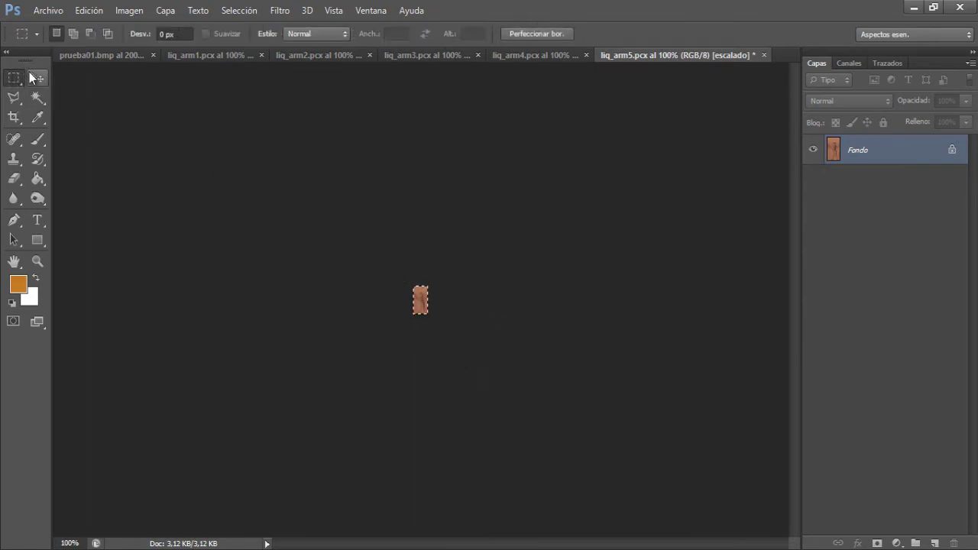
drag(423, 303, 492, 153)
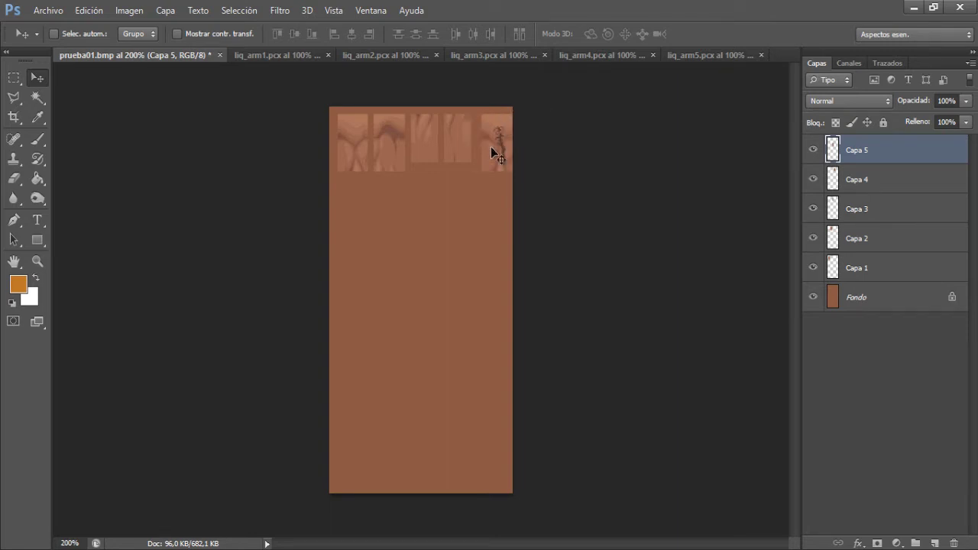
Shift layers Capa 1 through Capa 5 slightly left so the five textures sit spaced in one row inside the canvas edges.
click(854, 268)
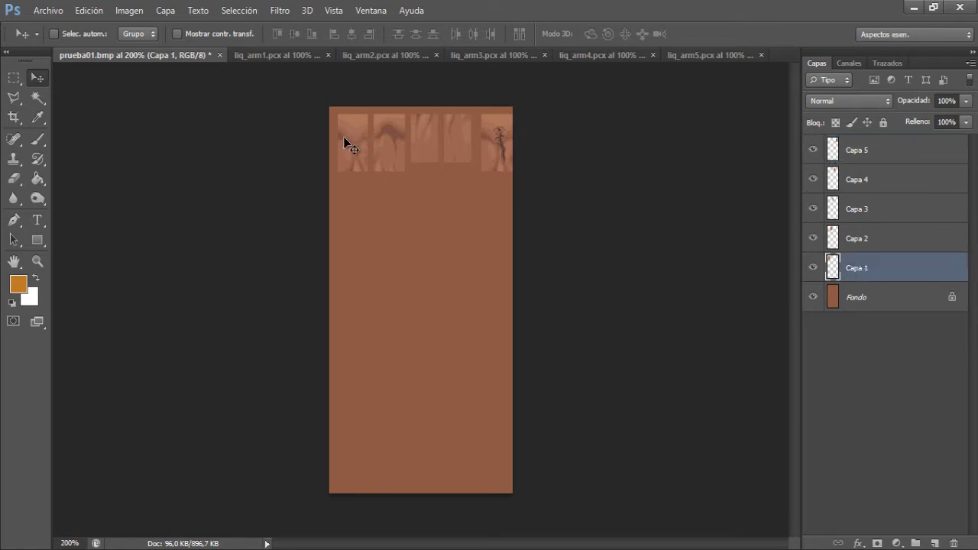
drag(344, 142, 344, 143)
click(844, 243)
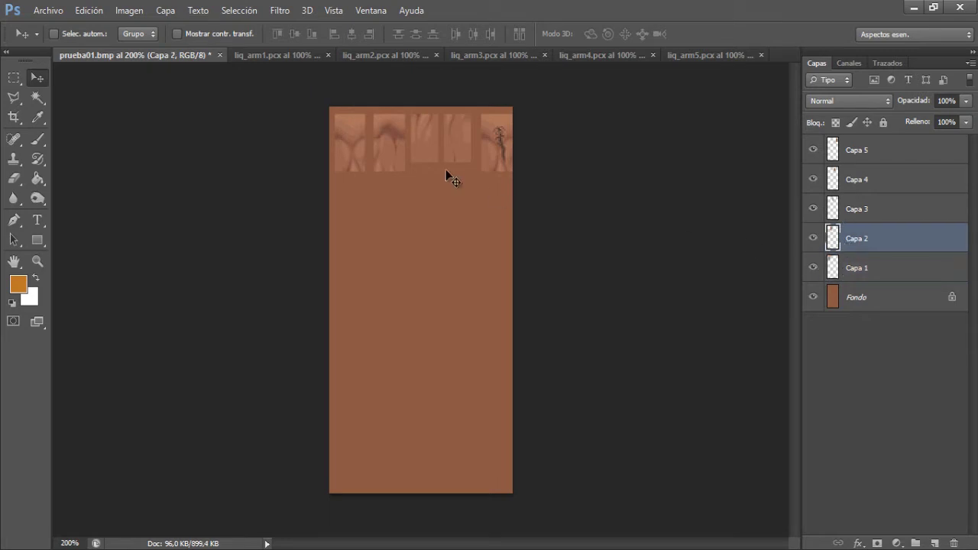
drag(385, 154, 423, 143)
click(838, 212)
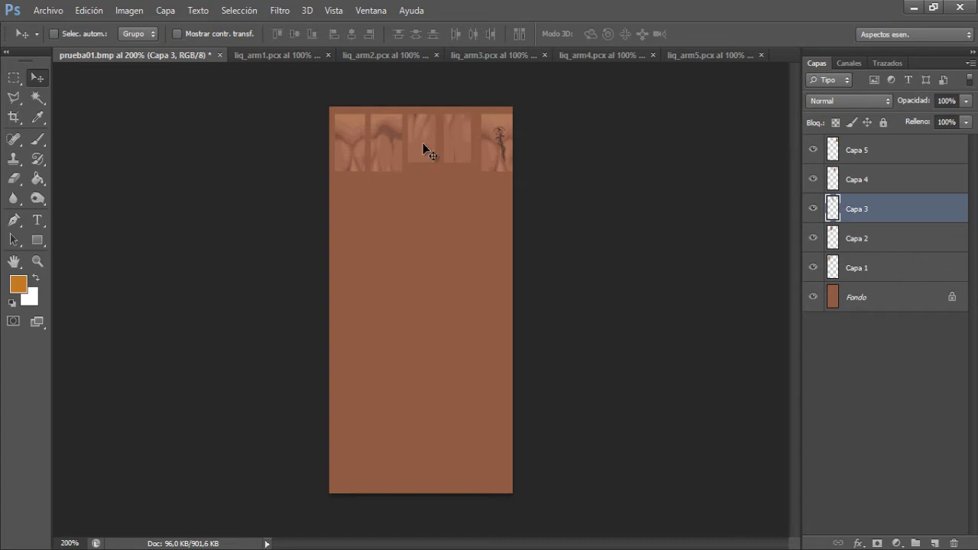
click(871, 182)
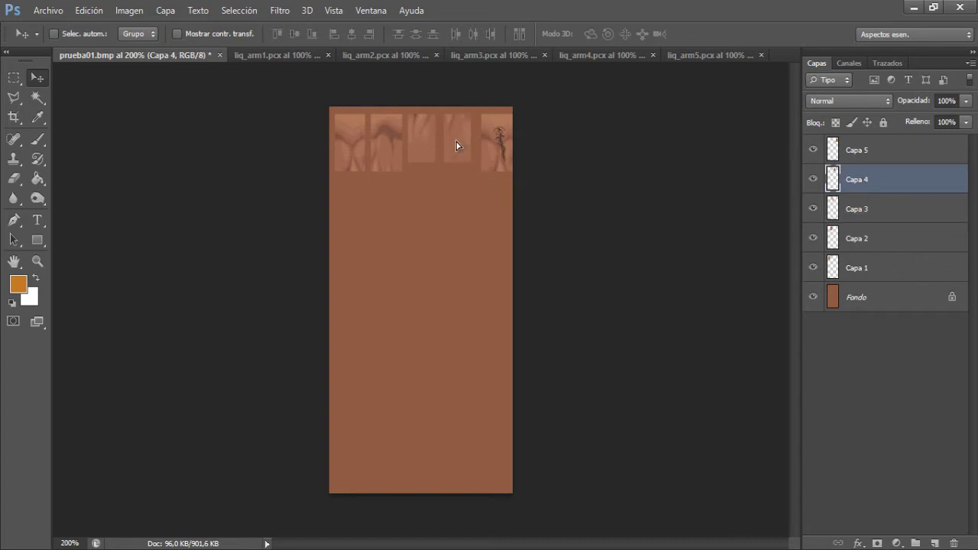
drag(456, 146, 460, 147)
click(859, 155)
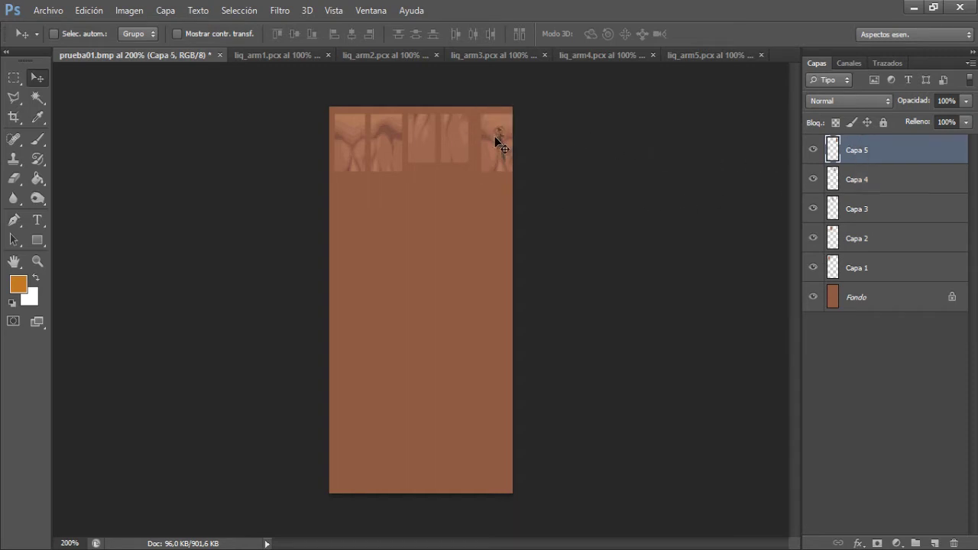
drag(497, 143, 493, 144)
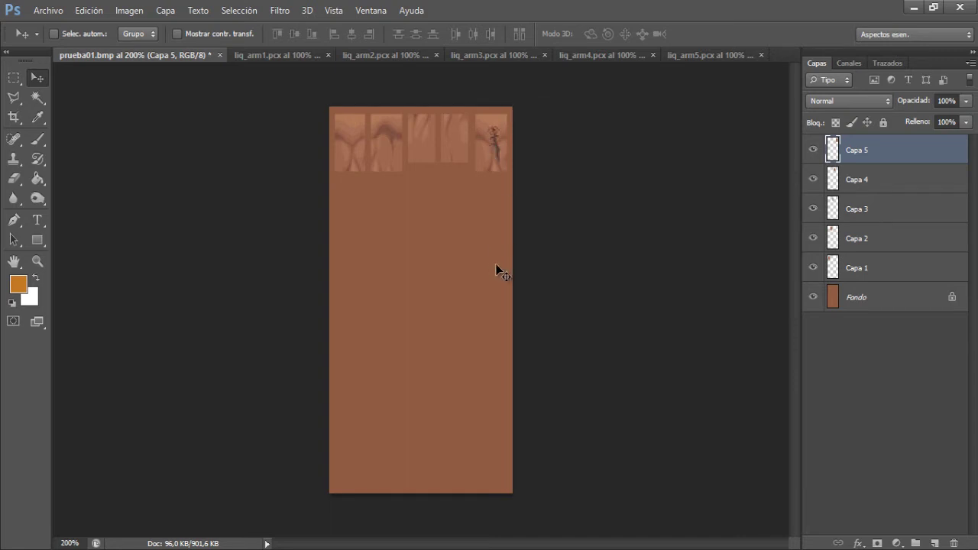
Close the liq_arm1.pcx document without saving its changes.
click(282, 57)
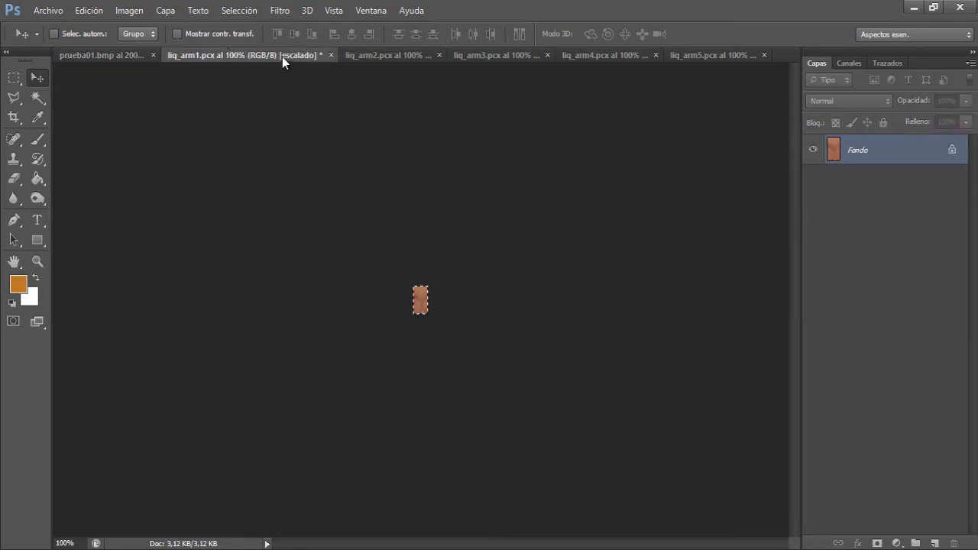
click(331, 55)
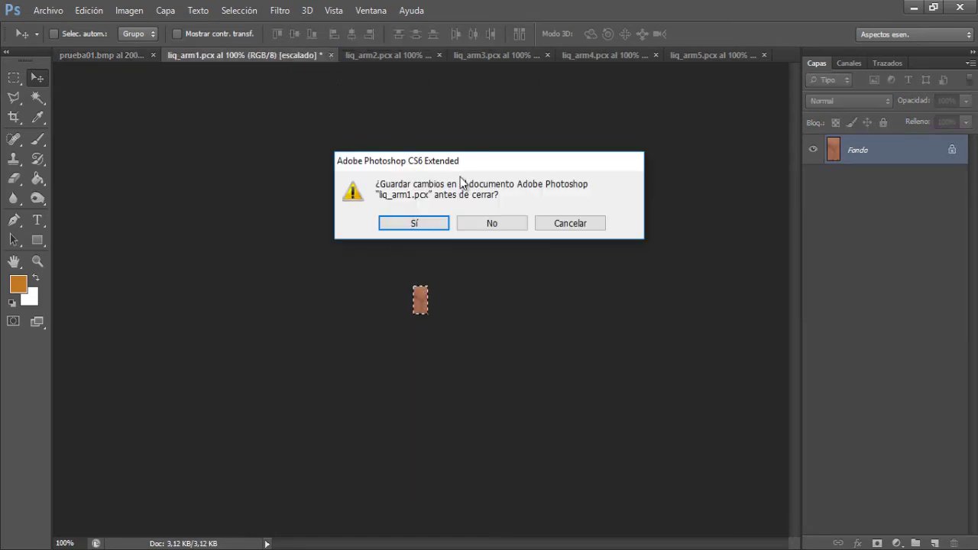
click(499, 223)
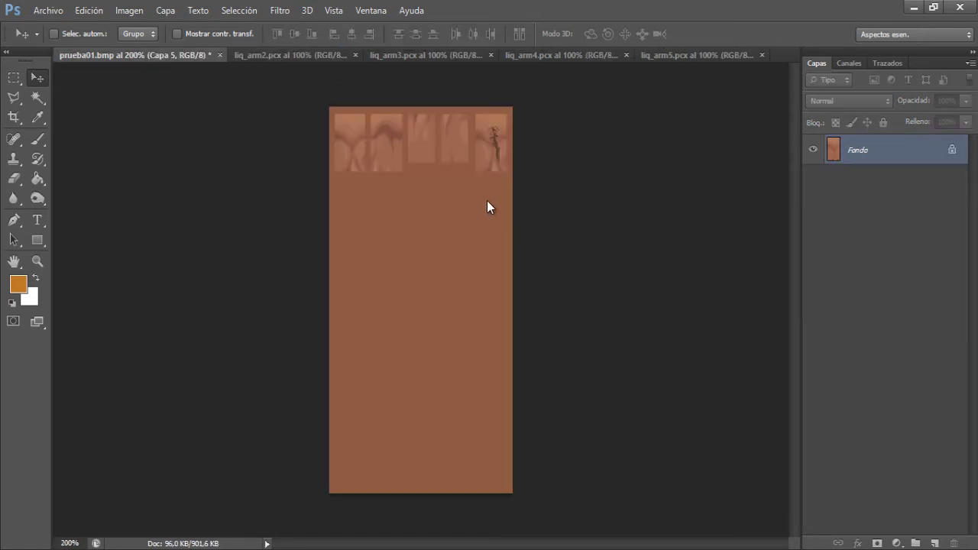
Close the liq_arm2.pcx and liq_arm3.pcx documents without saving their changes.
click(320, 54)
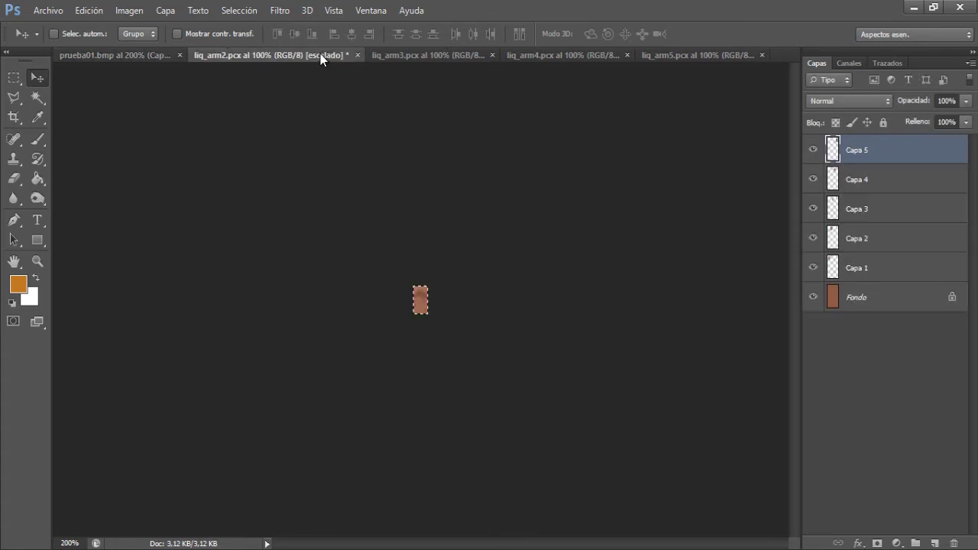
click(362, 55)
click(493, 222)
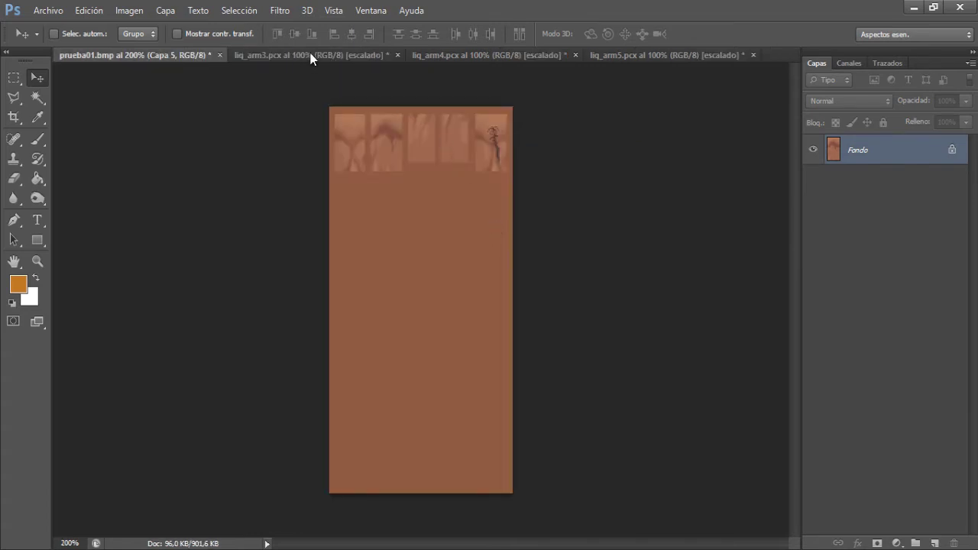
click(301, 55)
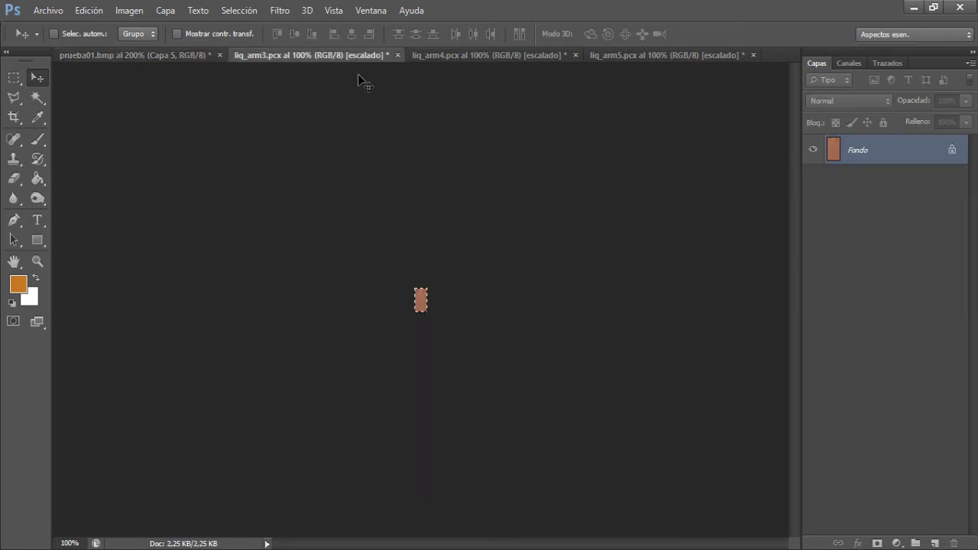
click(396, 56)
click(513, 223)
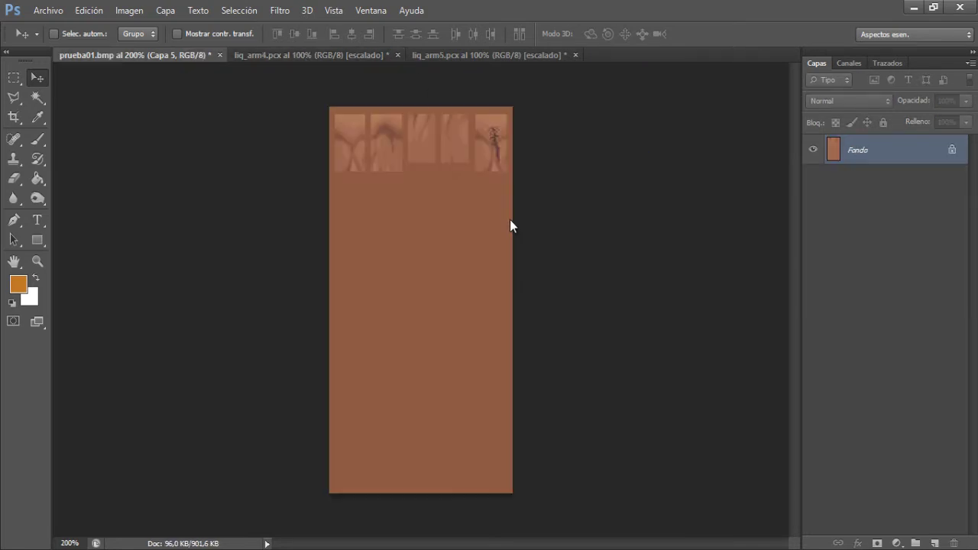
Close the liq_arm4.pcx and liq_arm5.pcx documents without saving their changes.
click(306, 54)
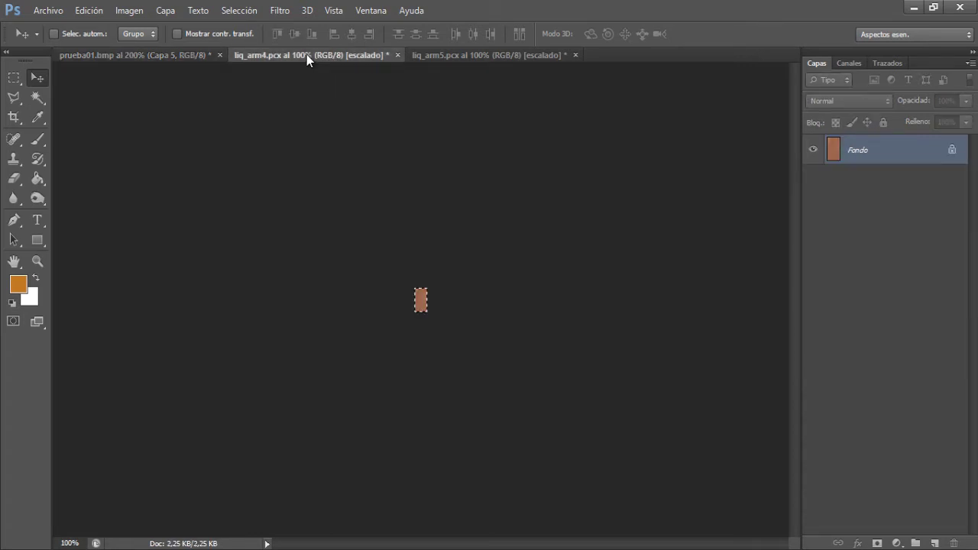
click(398, 55)
click(492, 227)
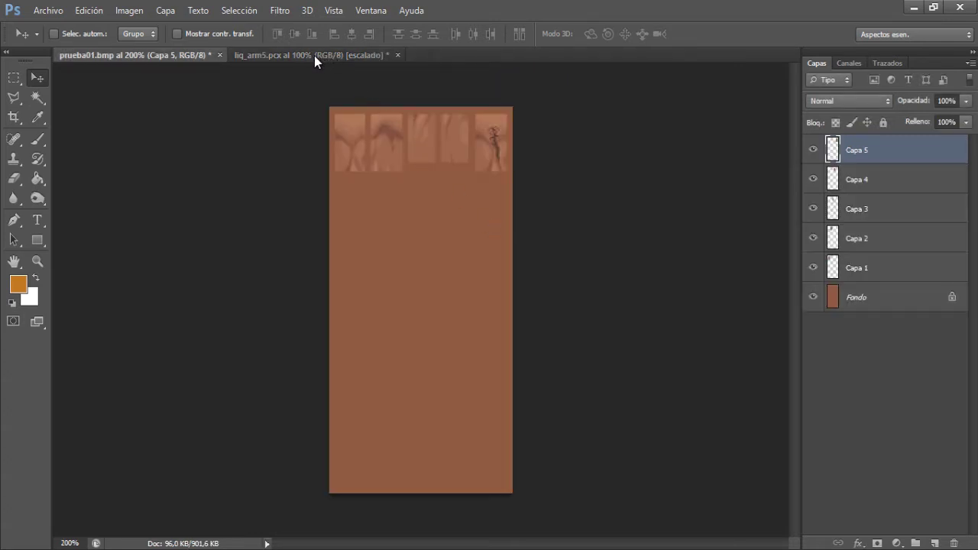
click(314, 55)
click(398, 55)
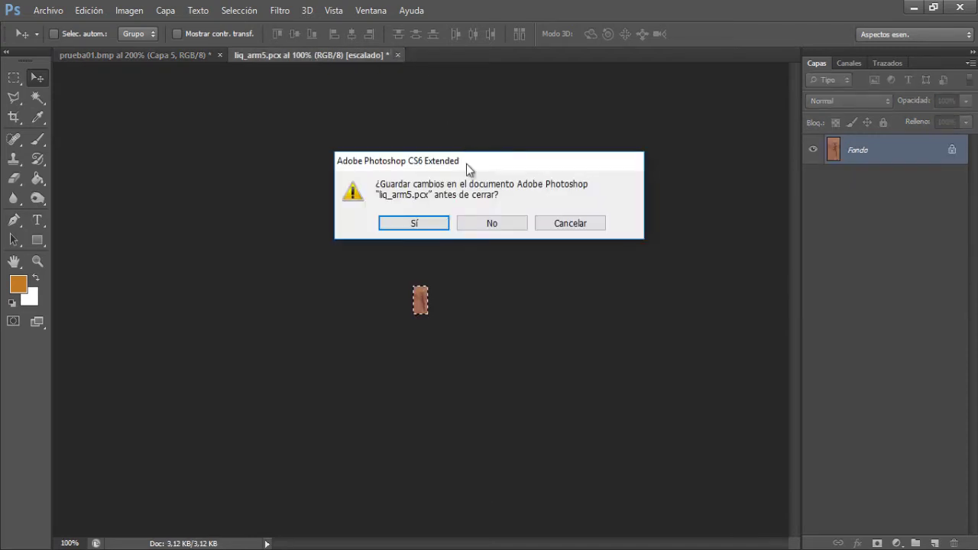
click(489, 222)
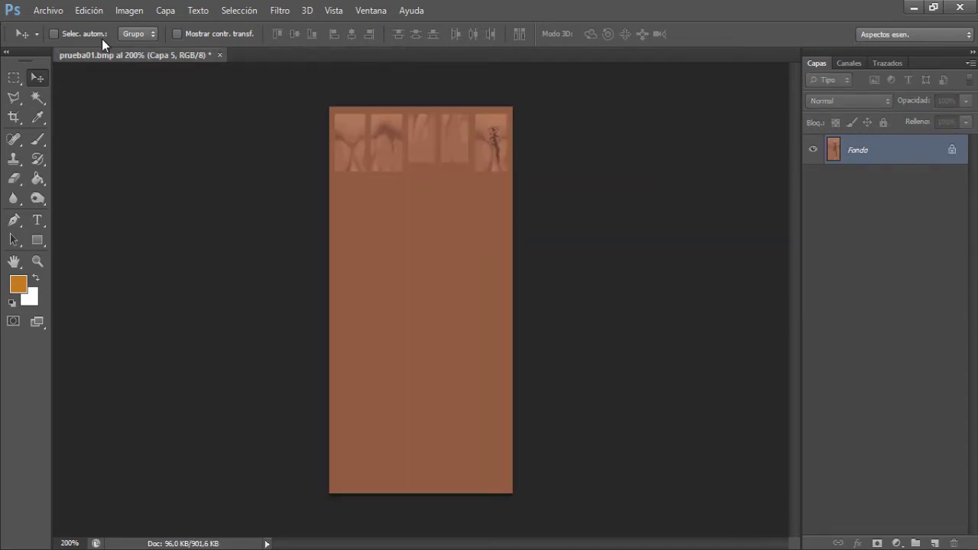
Open the textures liq_boot1.pcx and liq_boot2.pcx from the stg_tex4 folder.
click(54, 12)
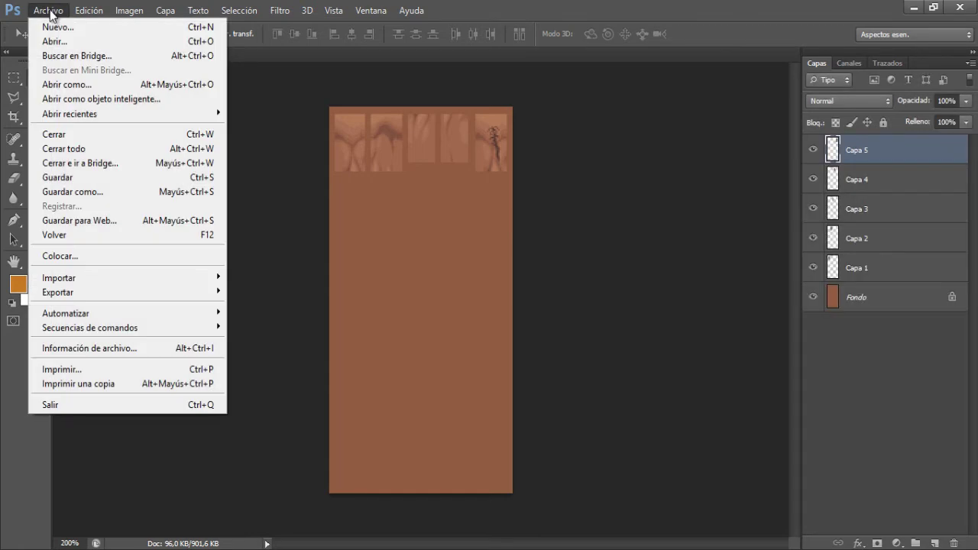
click(52, 41)
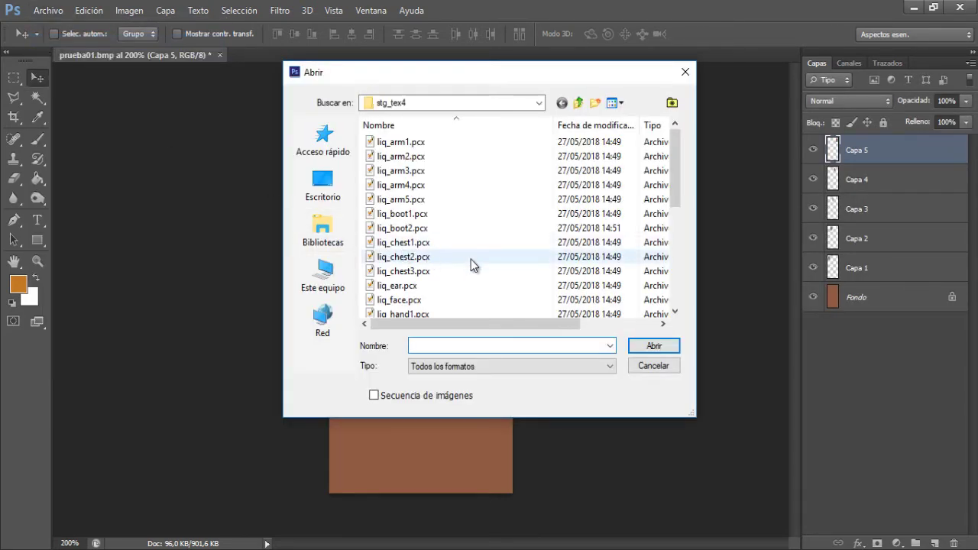
click(408, 214)
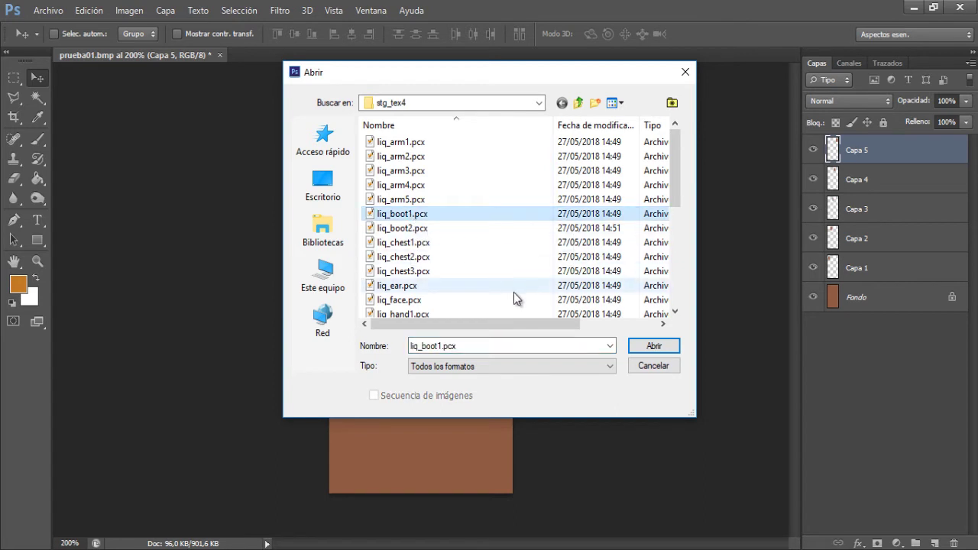
click(655, 346)
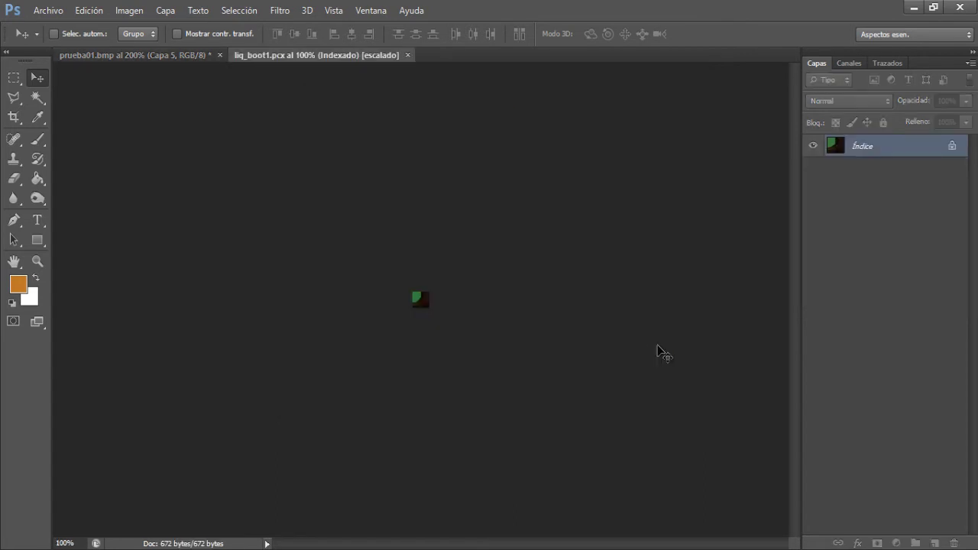
click(48, 11)
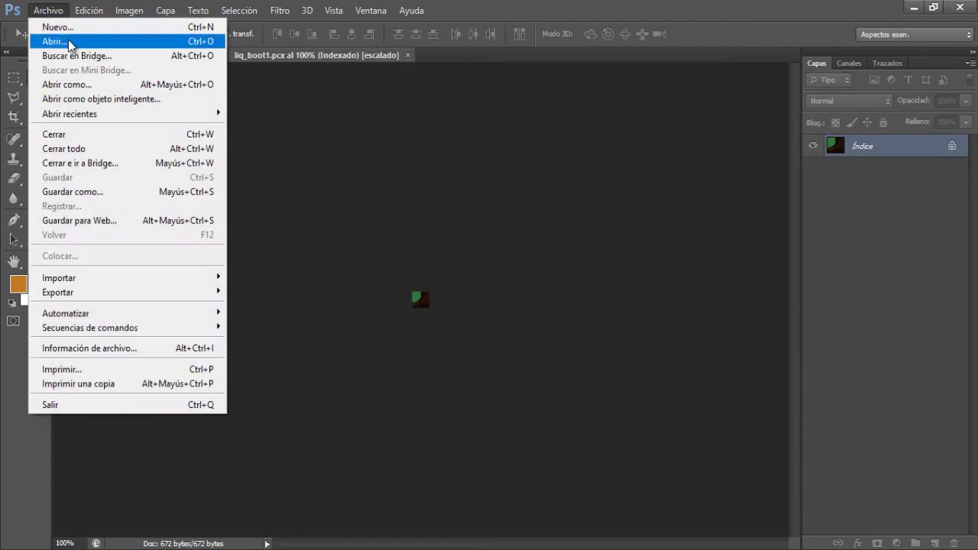
click(68, 40)
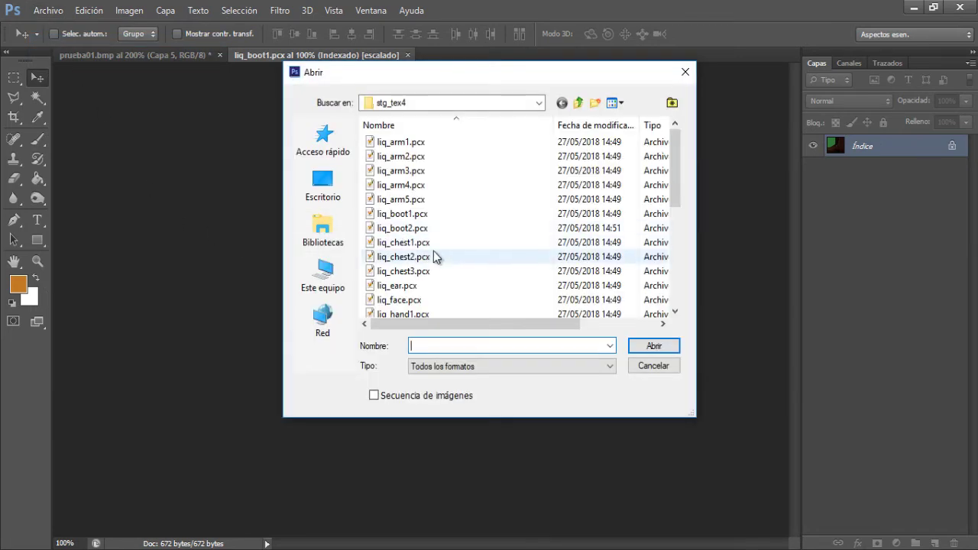
click(409, 228)
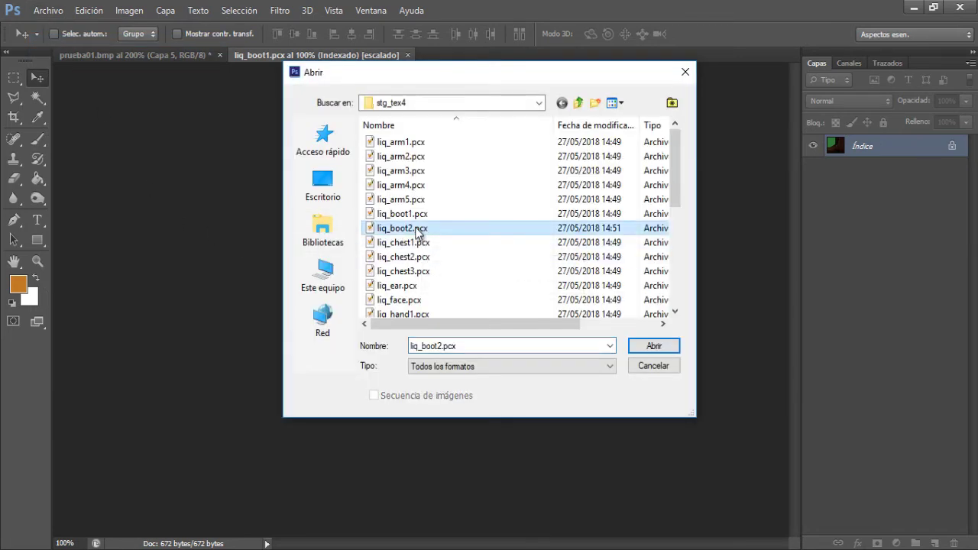
click(650, 346)
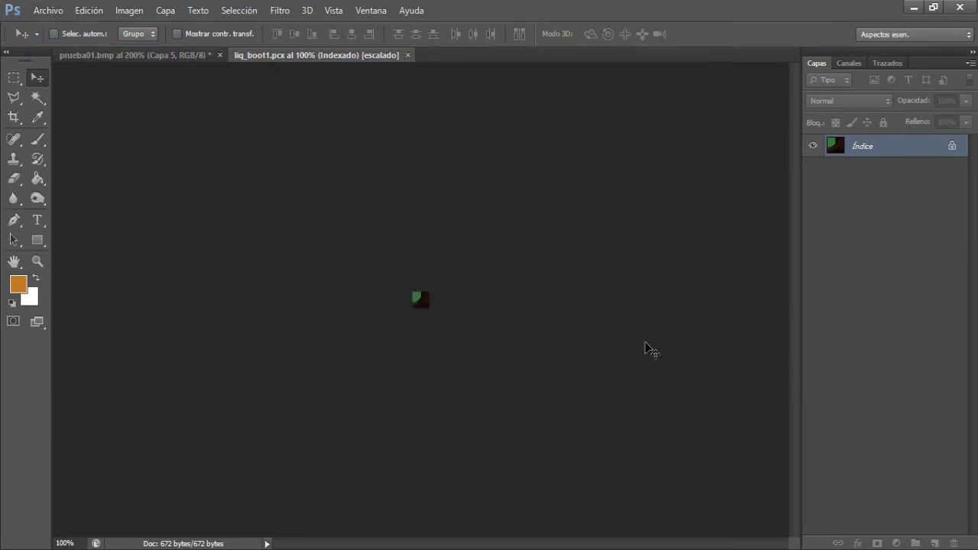
Convert both liq_boot1.pcx and liq_boot2.pcx from indexed colour to RGB colour mode.
click(313, 53)
click(129, 10)
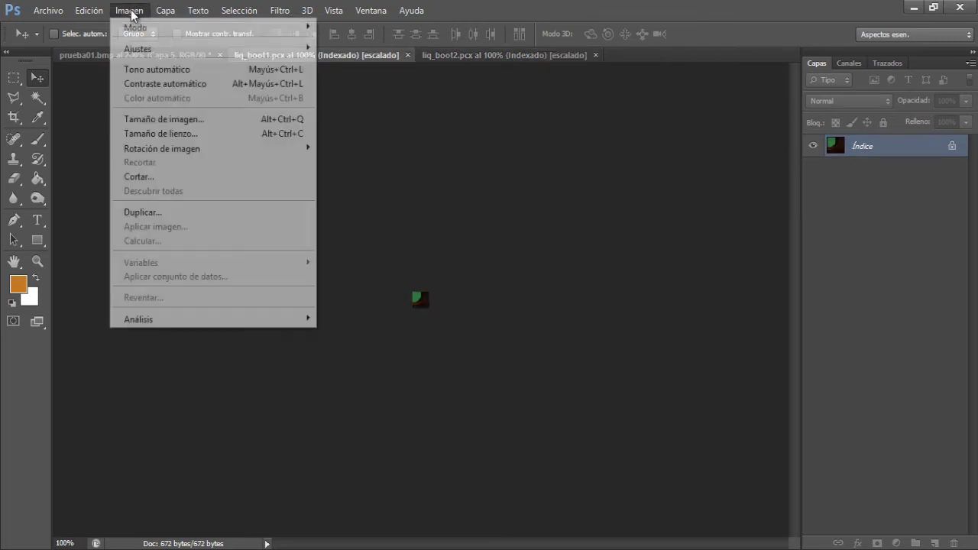
mouse_move(138, 28)
click(346, 84)
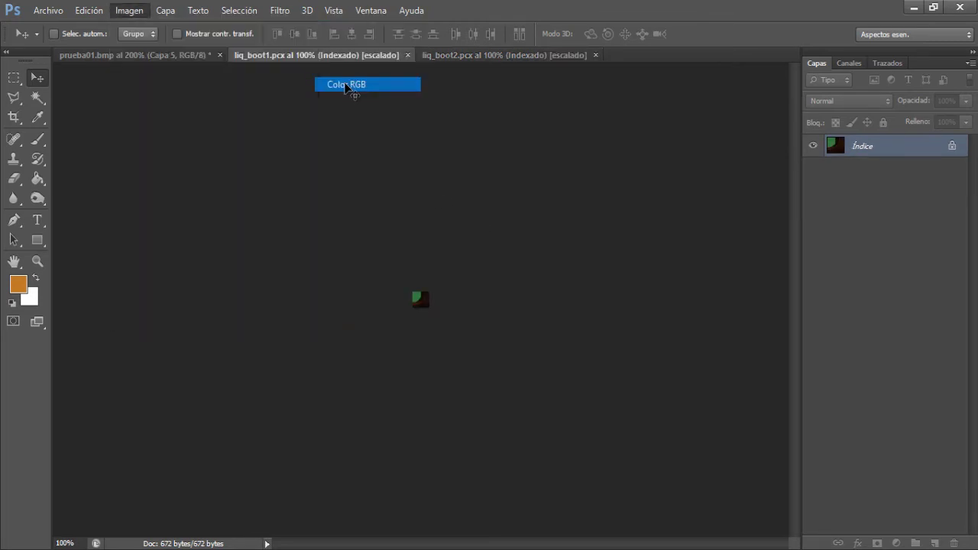
click(440, 55)
click(129, 10)
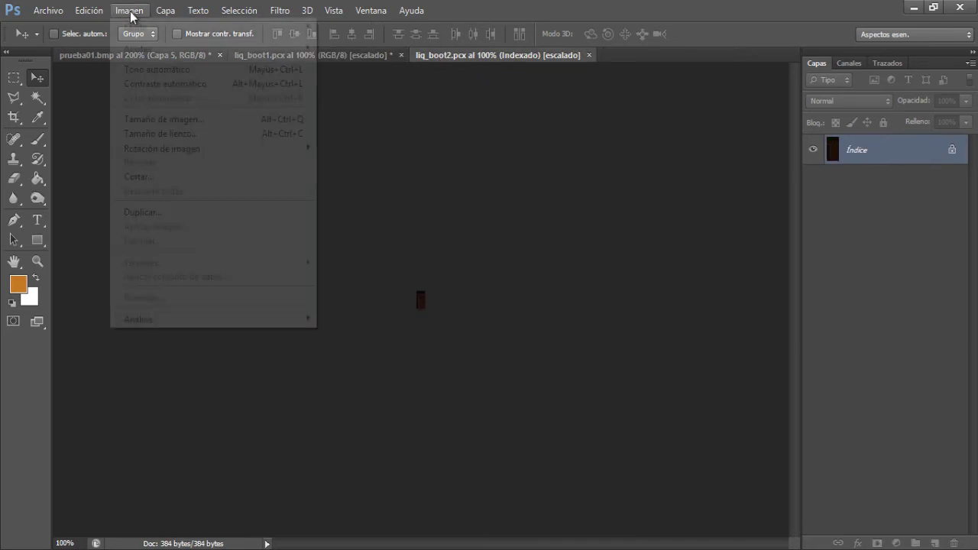
mouse_move(141, 28)
click(346, 84)
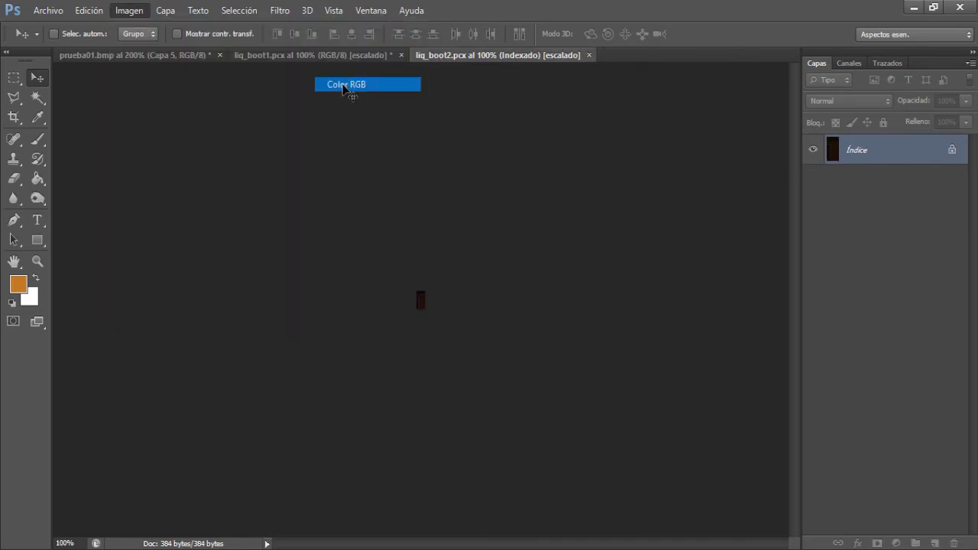
Select the whole liq_boot1.pcx texture and copy it into prueba01.bmp, directly below the first arm texture.
click(314, 57)
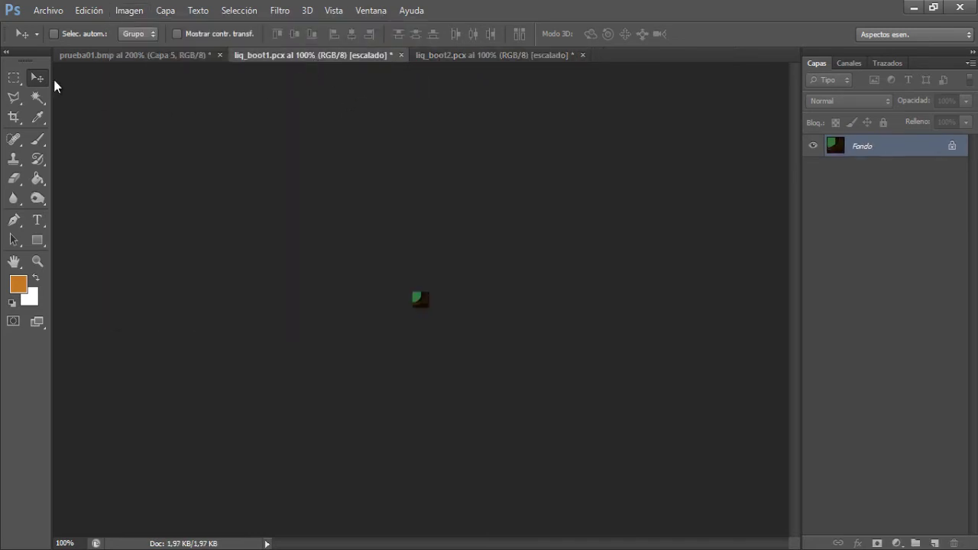
click(15, 78)
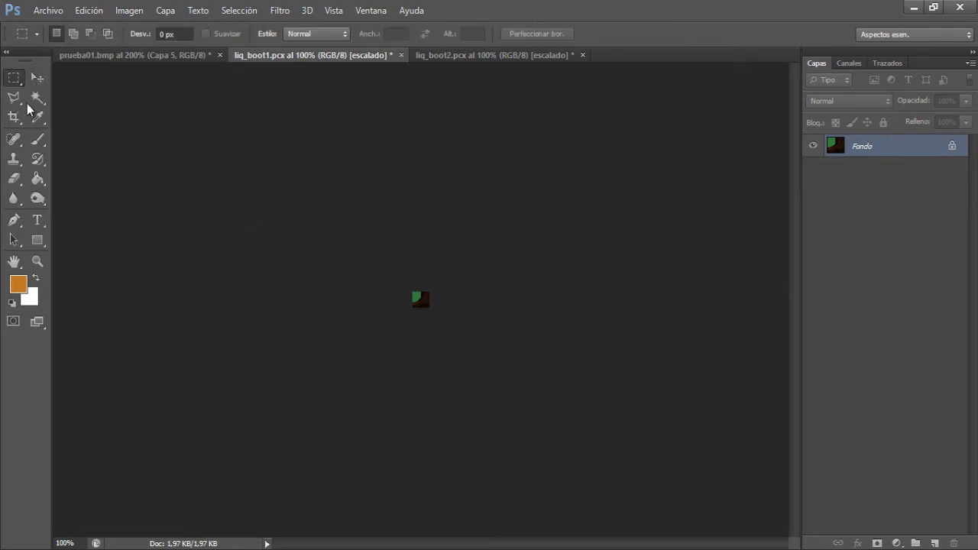
drag(323, 228, 543, 391)
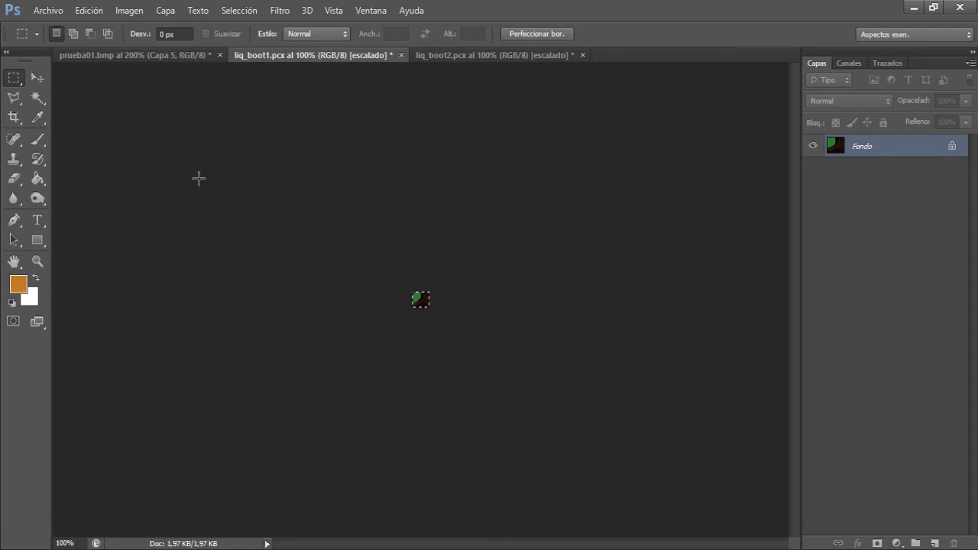
click(37, 78)
drag(420, 300, 365, 189)
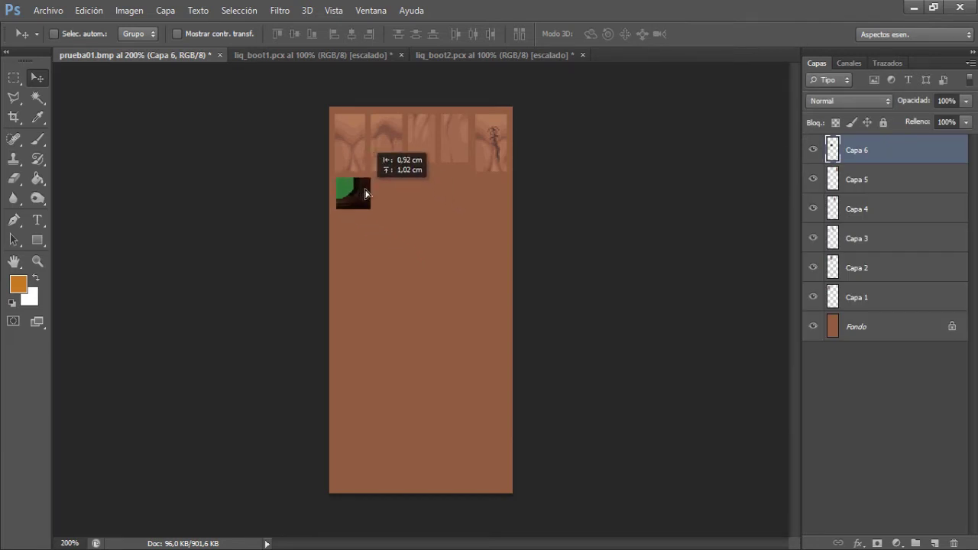
drag(365, 194, 366, 194)
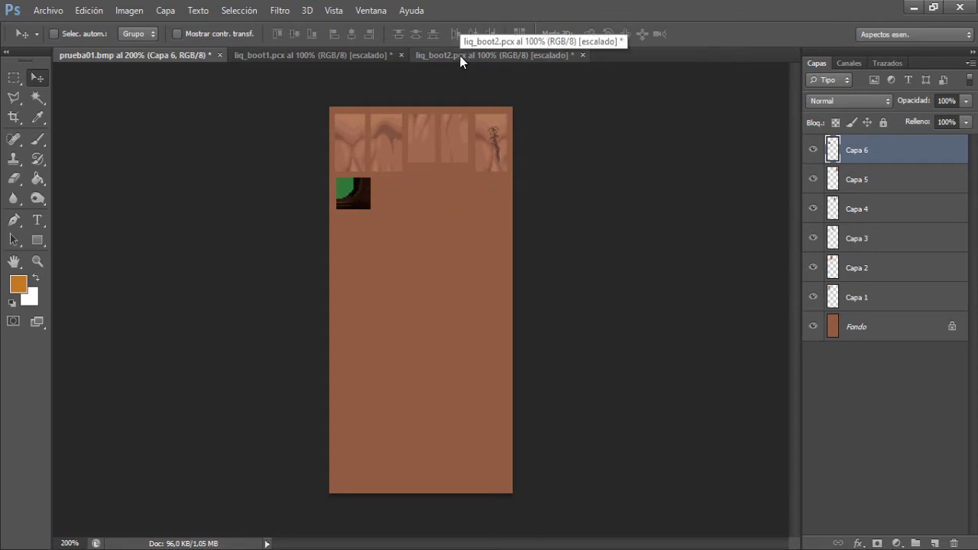
Select the whole liq_boot2.pcx texture and copy it into prueba01.bmp, just right of the first boot texture.
click(460, 56)
click(14, 78)
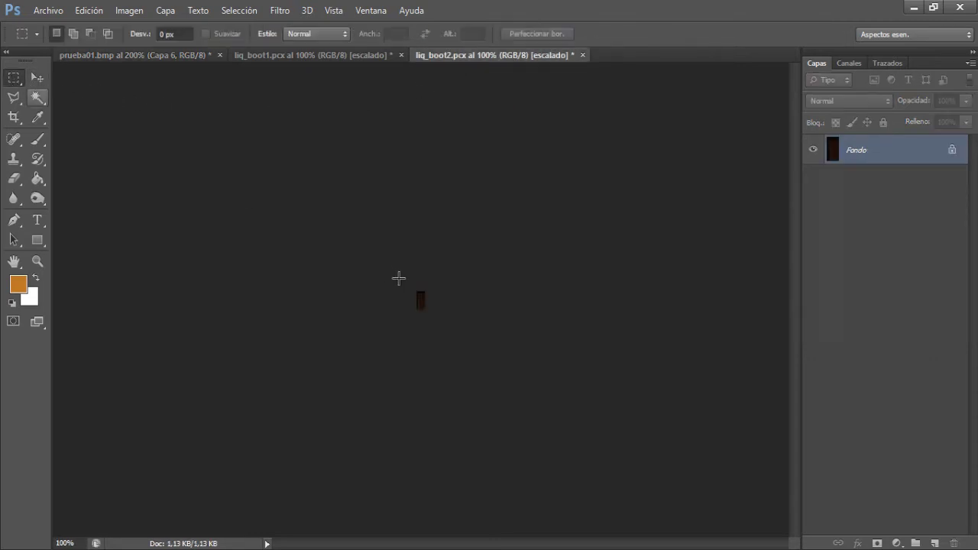
drag(377, 257, 473, 350)
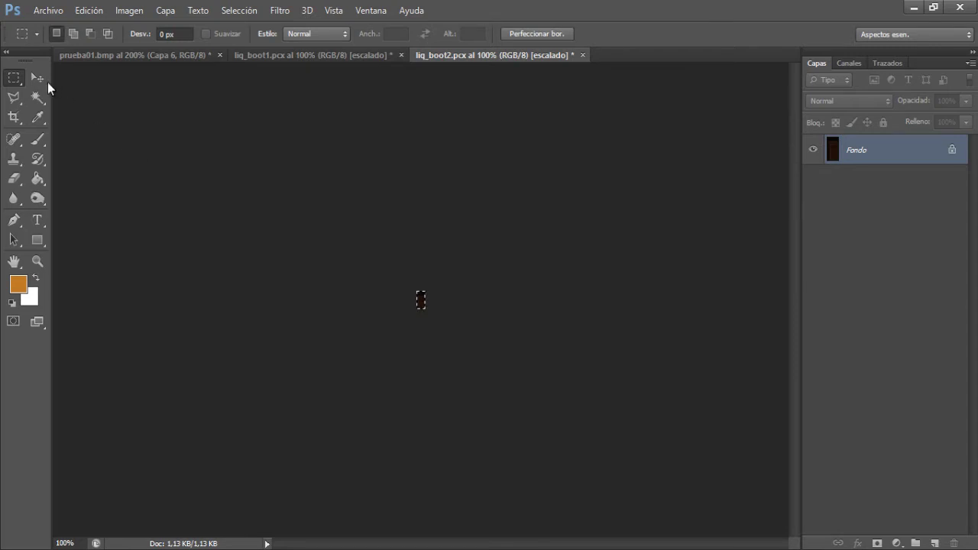
click(38, 78)
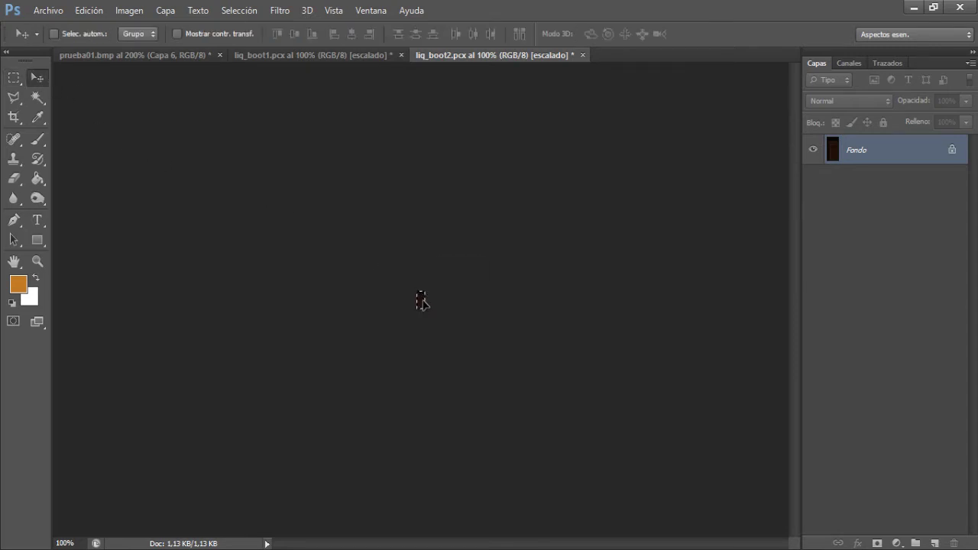
drag(421, 299, 389, 201)
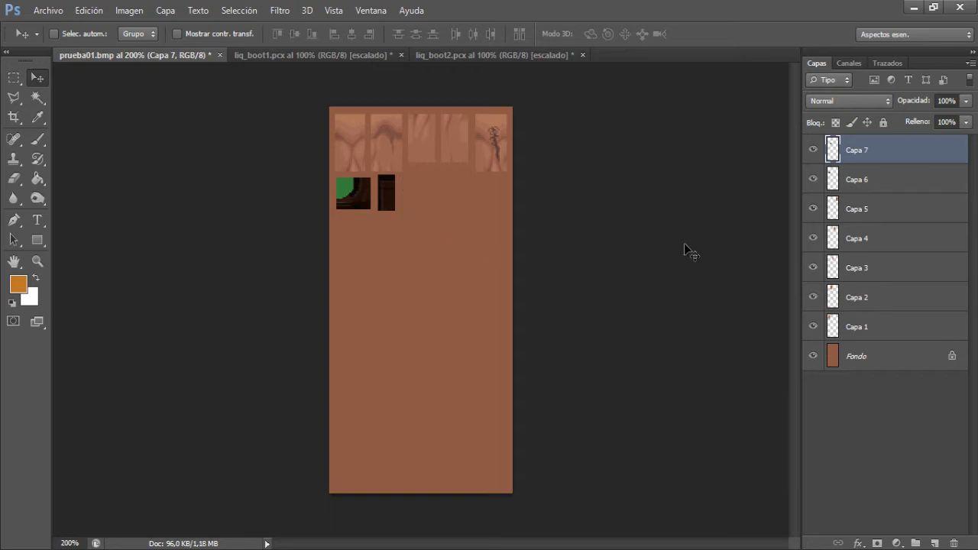
Try moving the first arm texture on layer Capa 1 across the canvas.
click(831, 326)
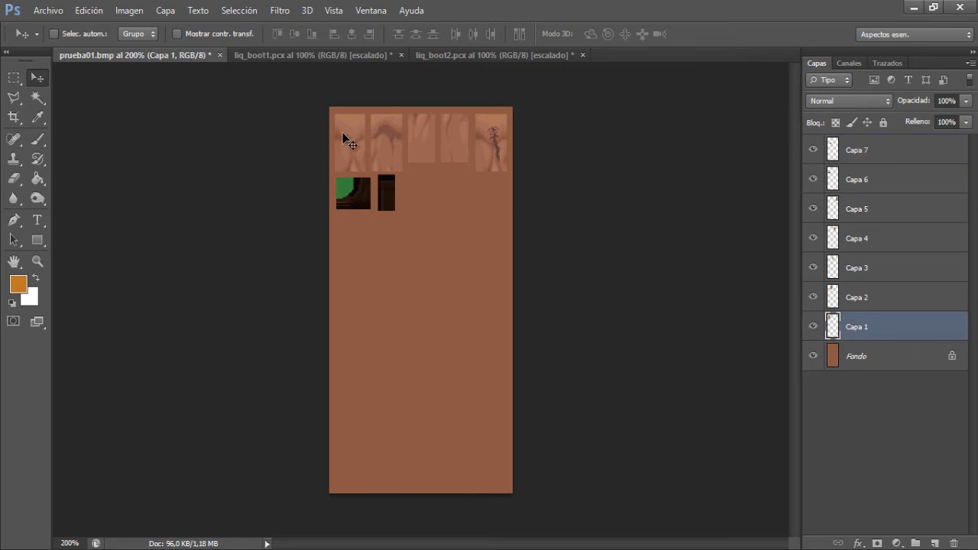
drag(343, 141, 379, 139)
Try scaling the second boot texture on layer Capa 7 to 83,33% width and 75,00% height with Free Transform, and cancel the transformation.
click(853, 156)
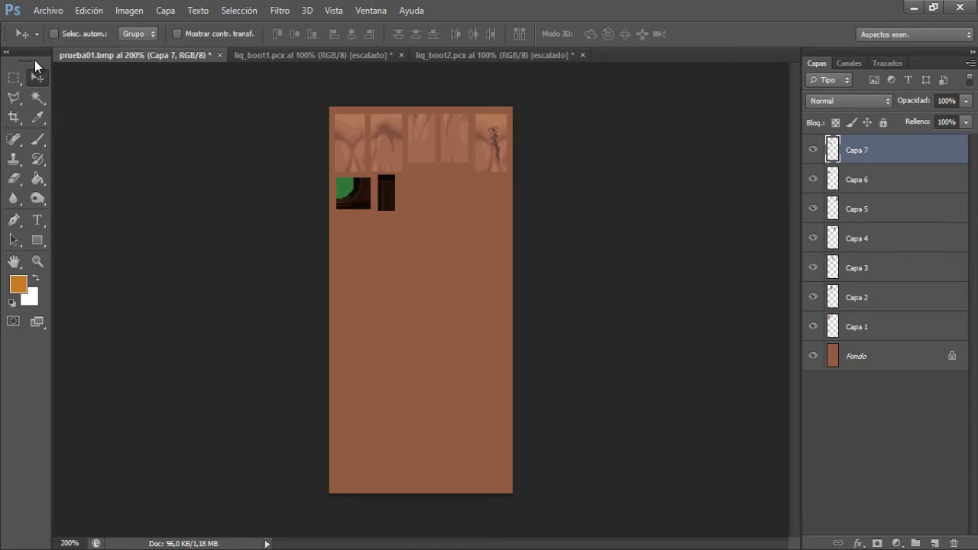
click(89, 11)
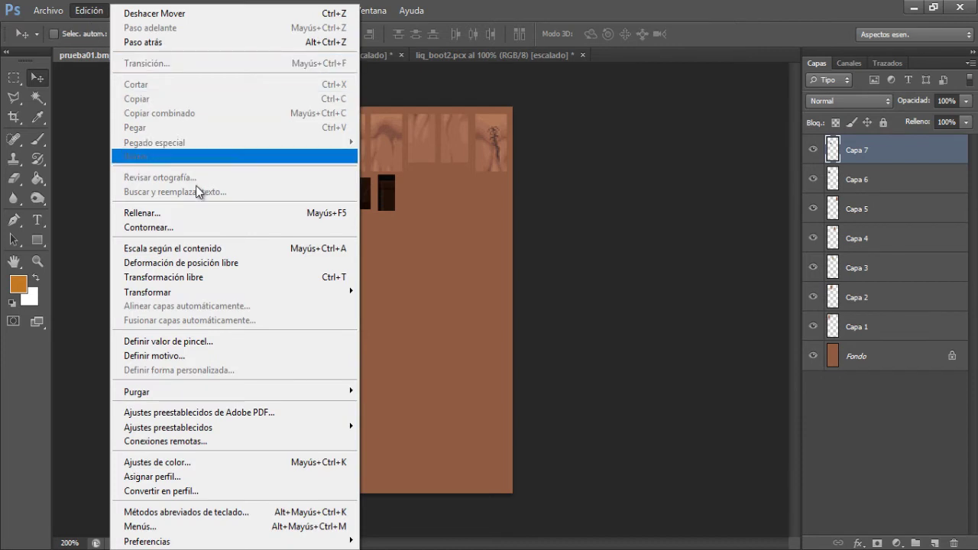
click(200, 277)
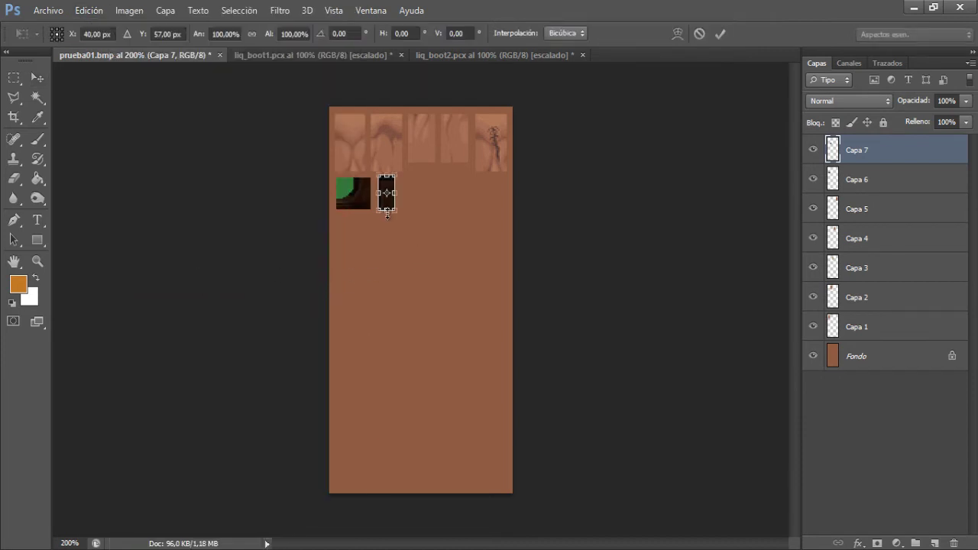
drag(387, 211, 394, 189)
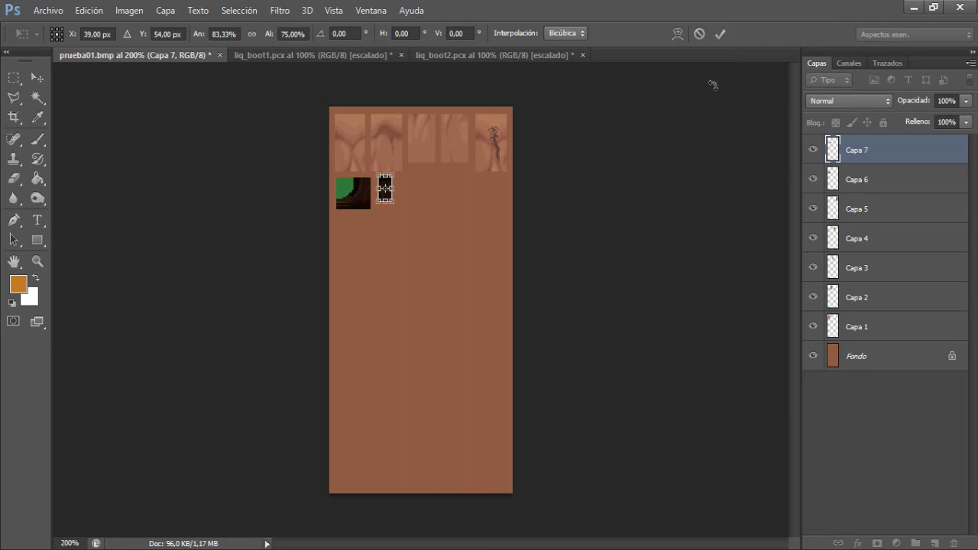
click(698, 33)
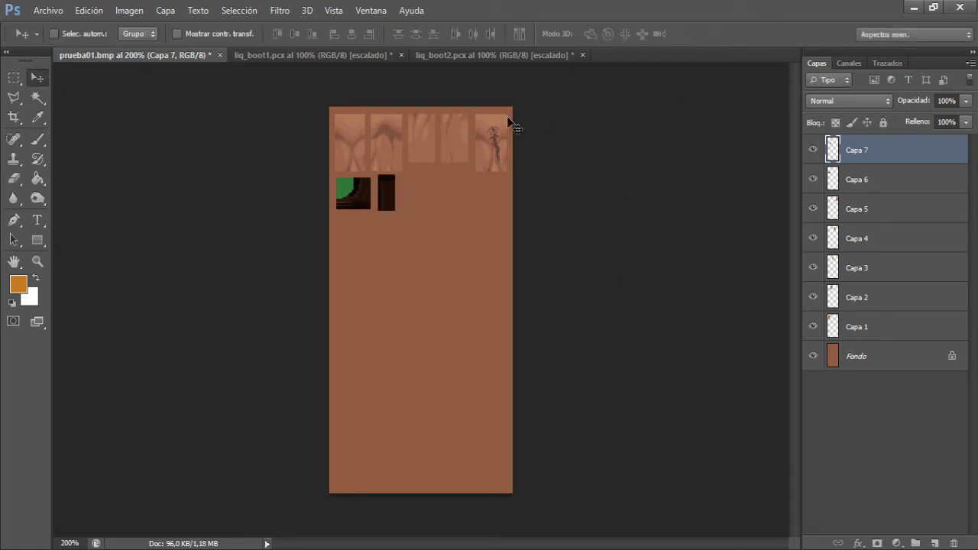
Close liq_boot1.pcx and liq_boot2.pcx without saving their changes.
click(361, 56)
click(400, 56)
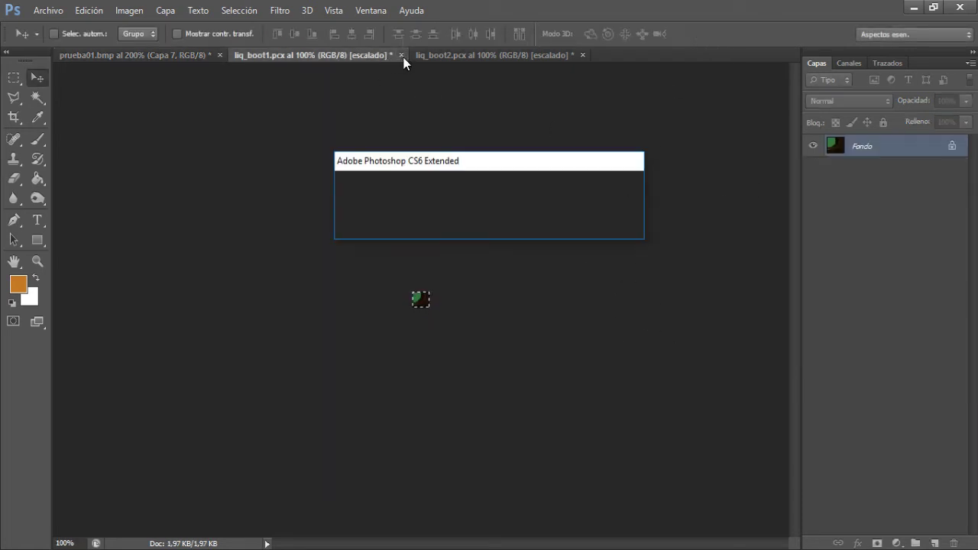
click(491, 223)
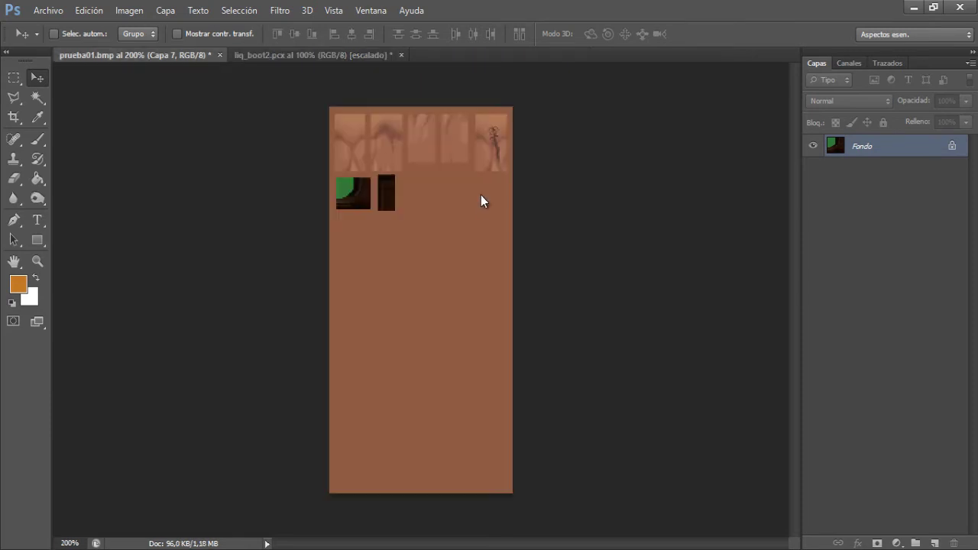
click(340, 56)
click(398, 54)
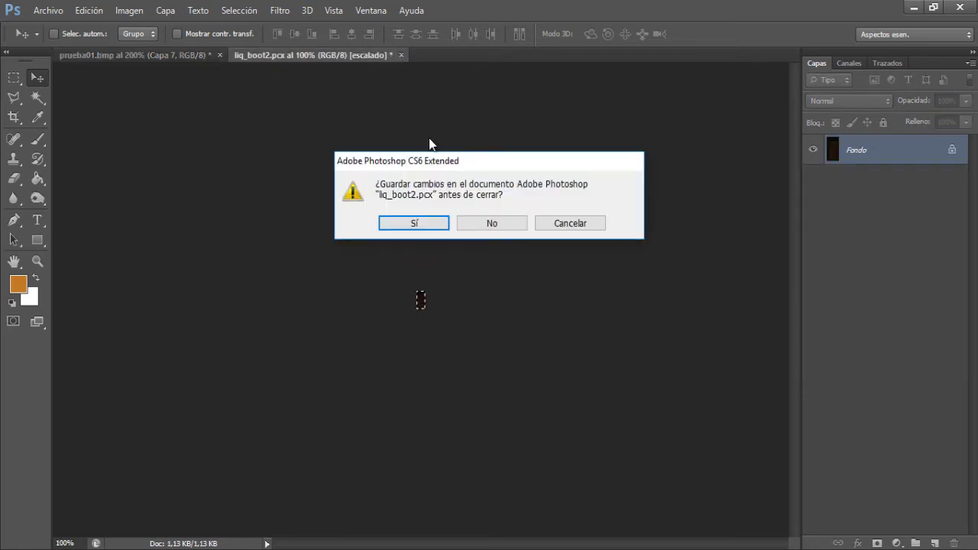
click(491, 223)
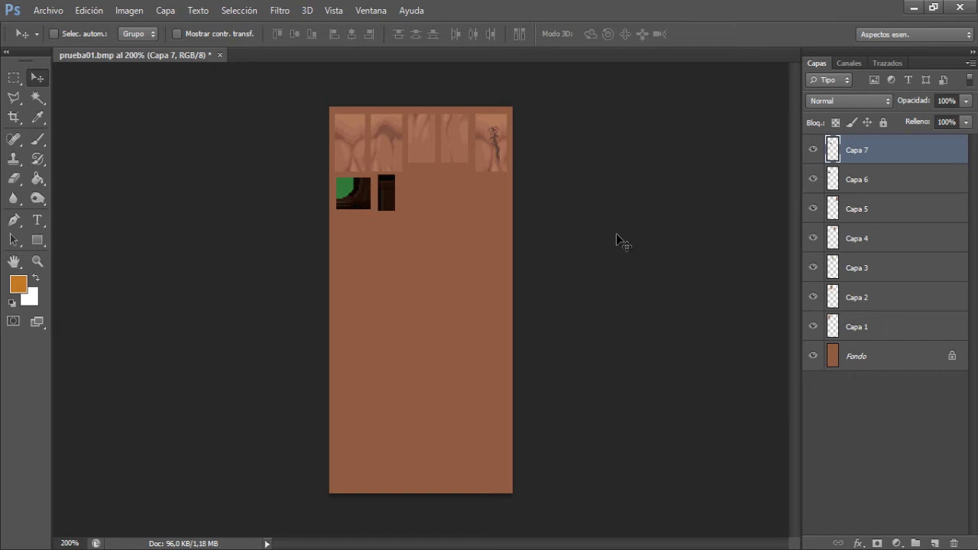
Make Capa 1 the active layer of prueba01.bmp.
click(857, 327)
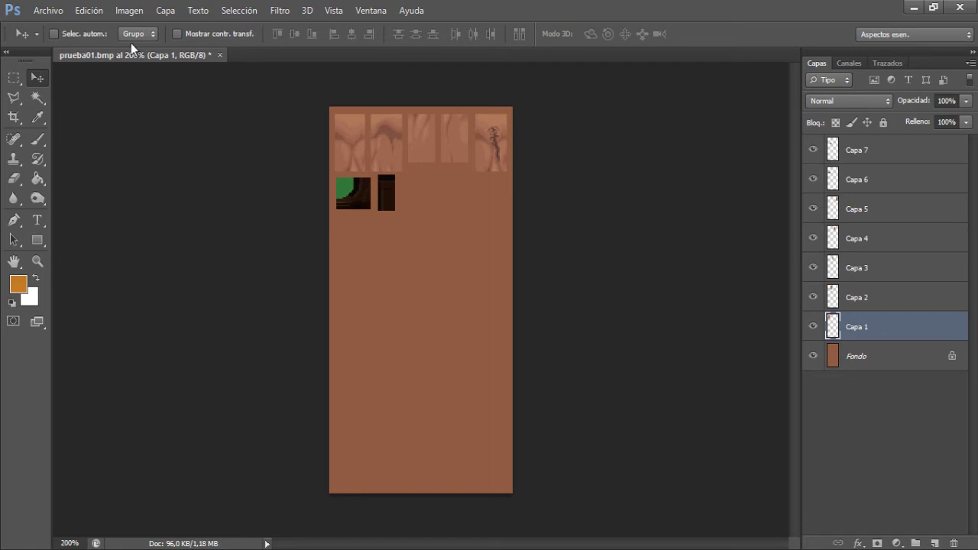
click(89, 11)
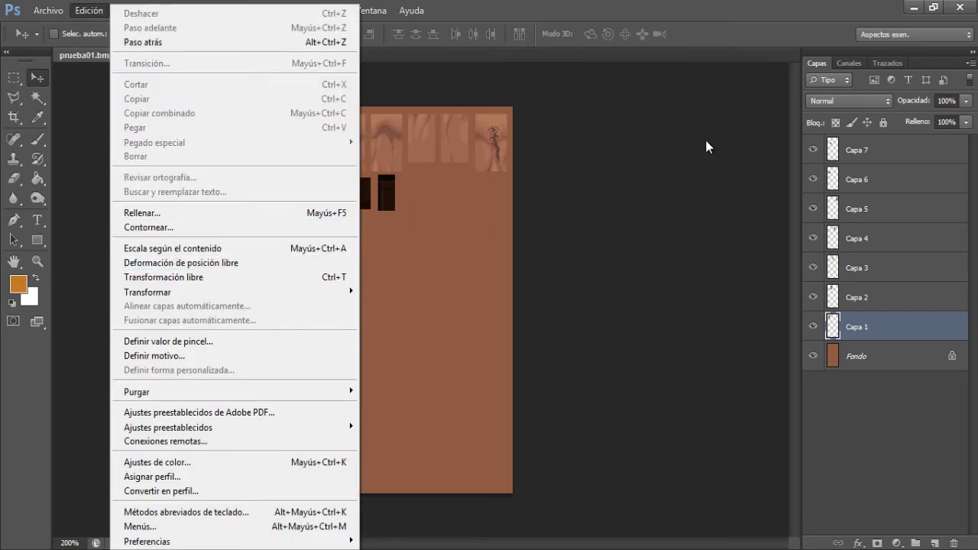
click(703, 37)
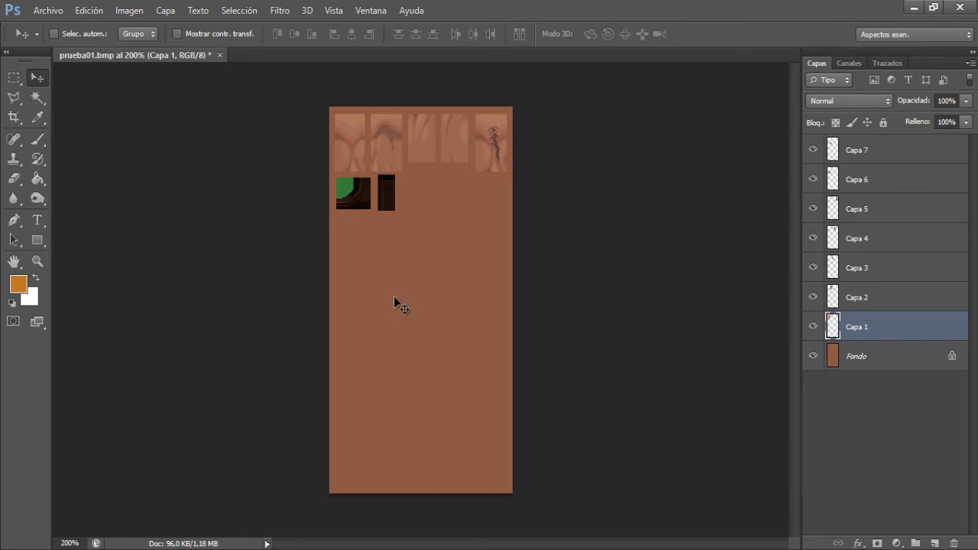
Open the texture liq_chest1.pcx from the stg_tex4 folder.
click(42, 10)
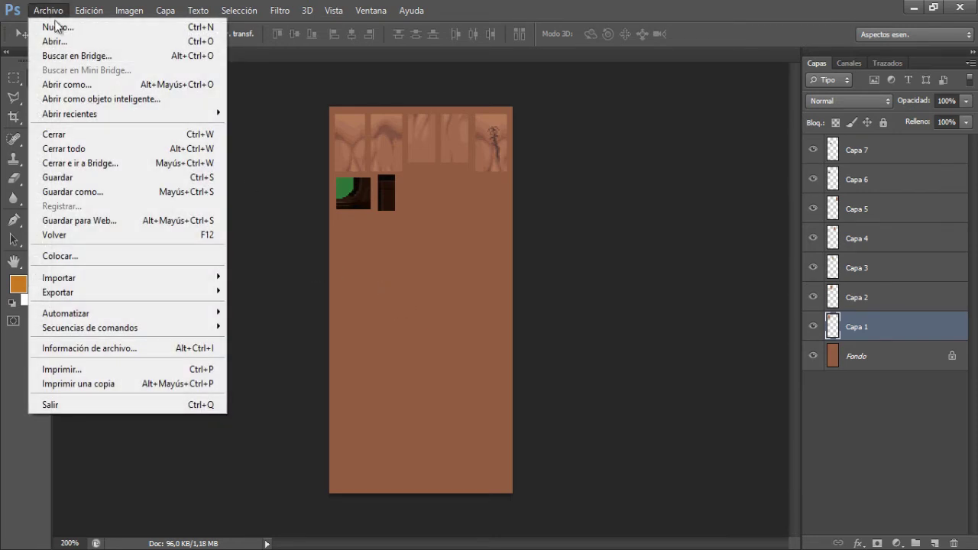
click(62, 41)
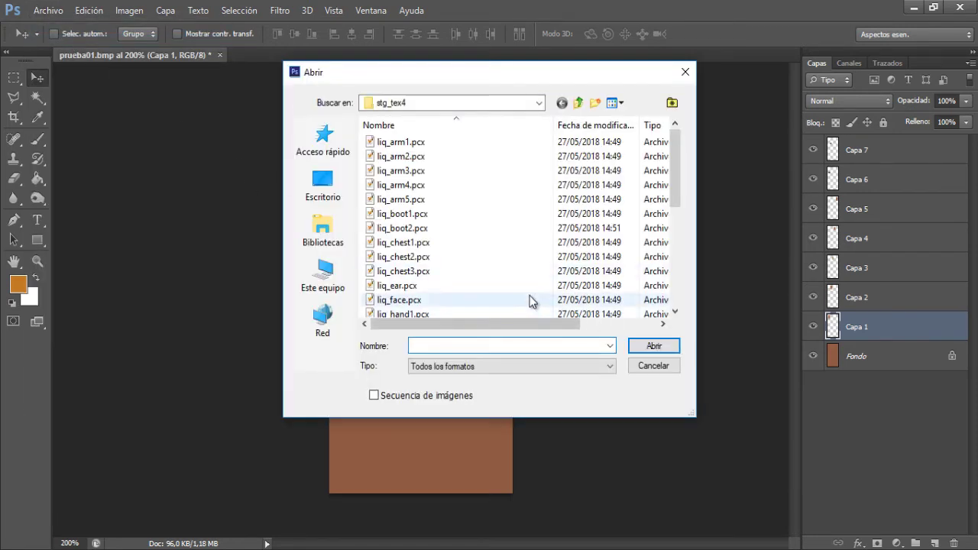
click(408, 243)
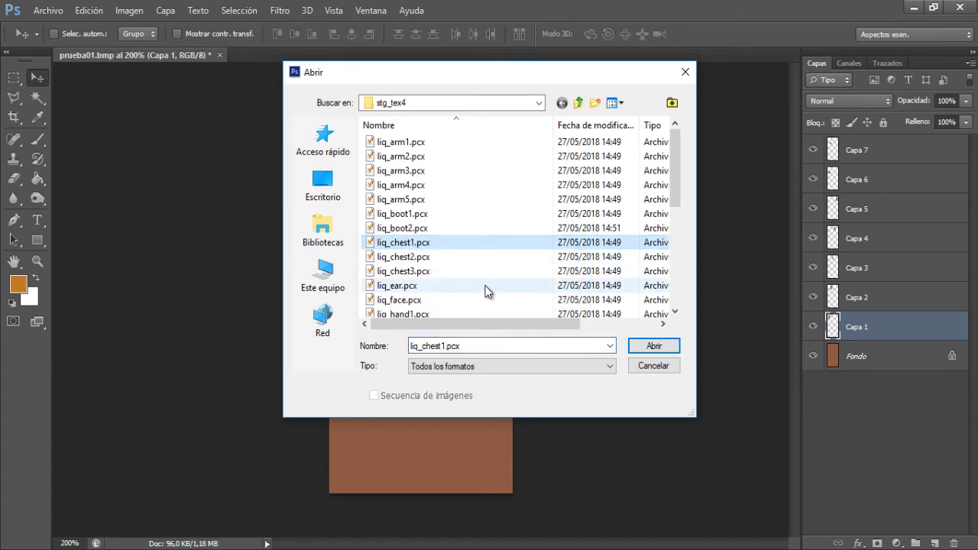
click(654, 345)
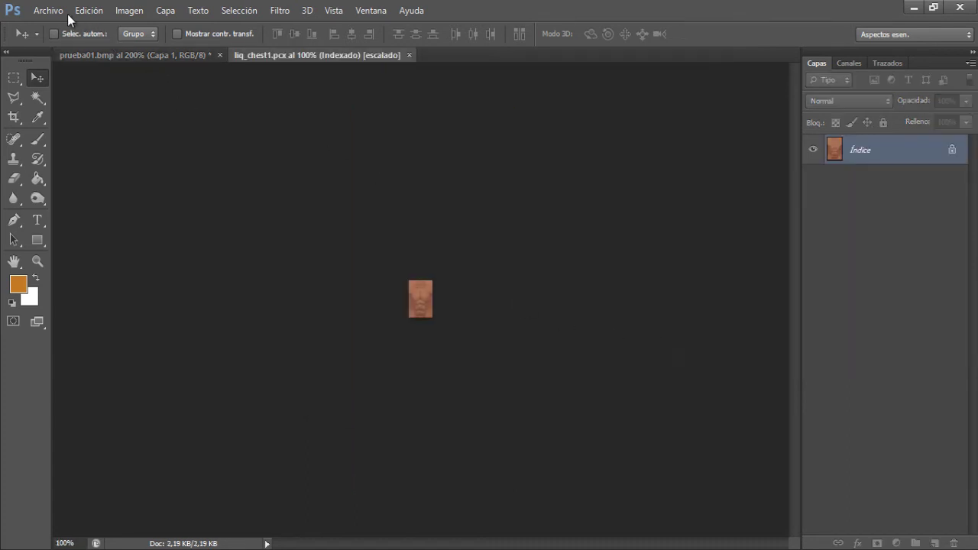
Open the textures liq_chest2.pcx and liq_chest3.pcx from the stg_tex4 folder.
click(47, 10)
click(57, 43)
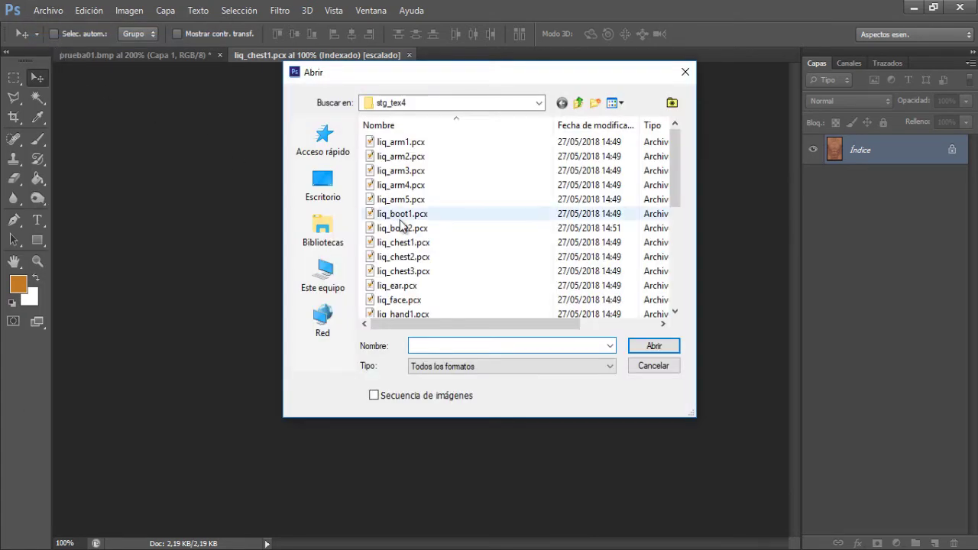
click(428, 244)
click(424, 258)
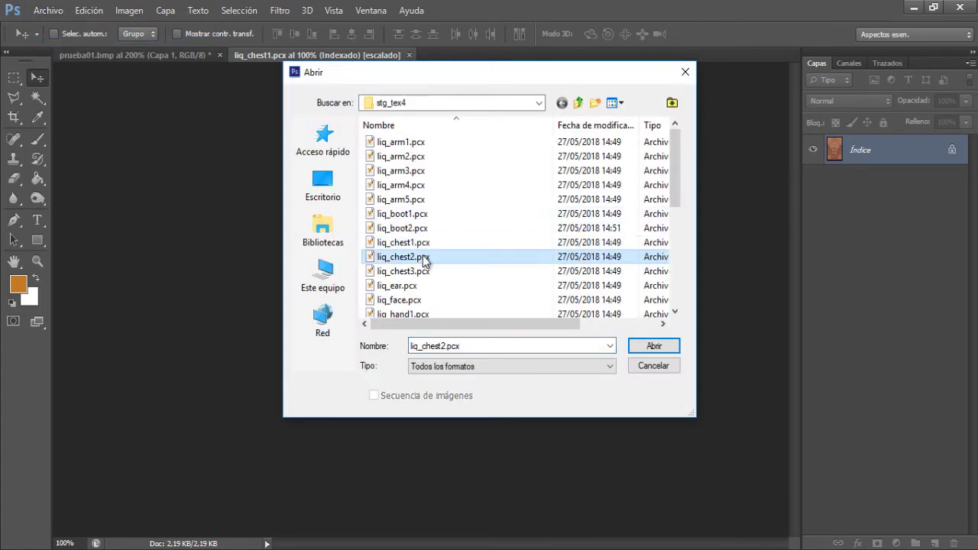
click(654, 345)
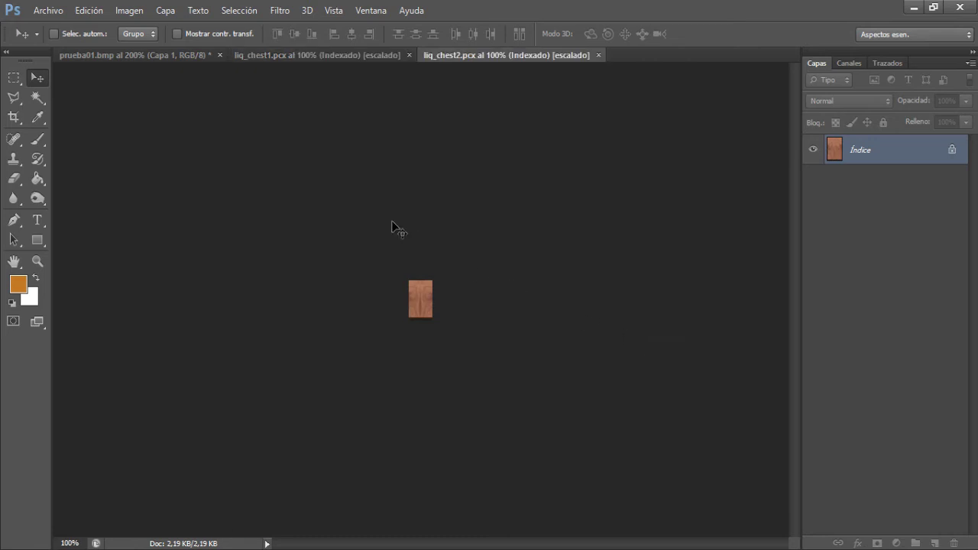
click(47, 10)
click(53, 42)
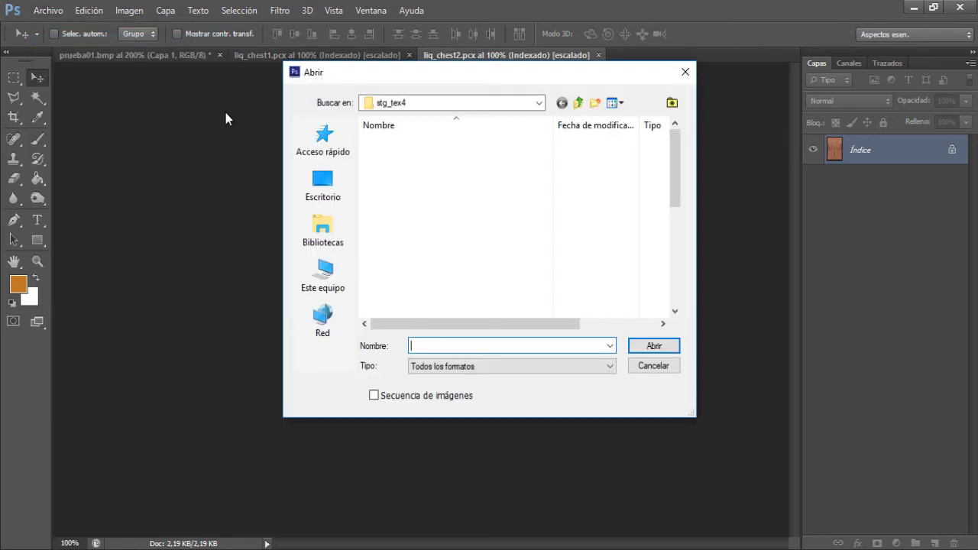
click(437, 269)
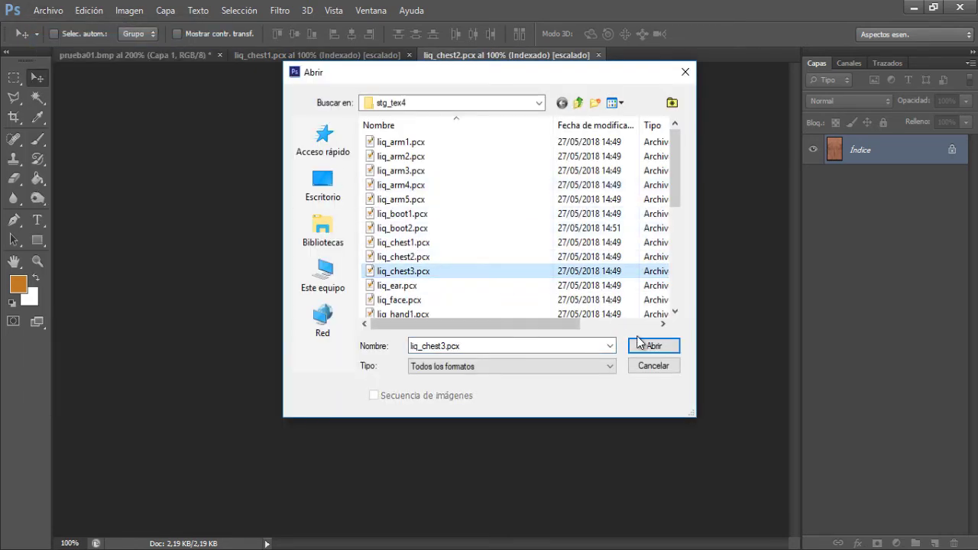
click(642, 344)
Convert liq_chest1.pcx from indexed colour to RGB colour mode.
click(316, 55)
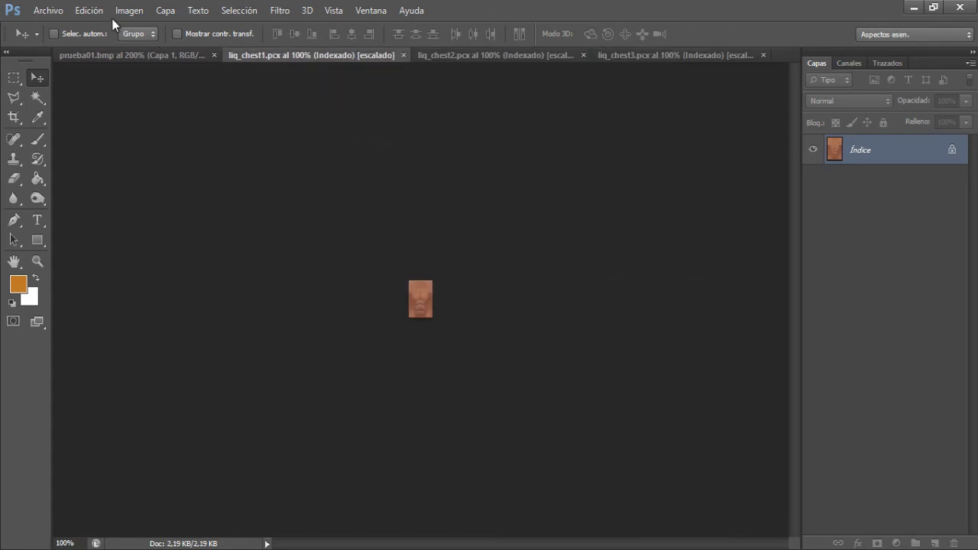
click(88, 11)
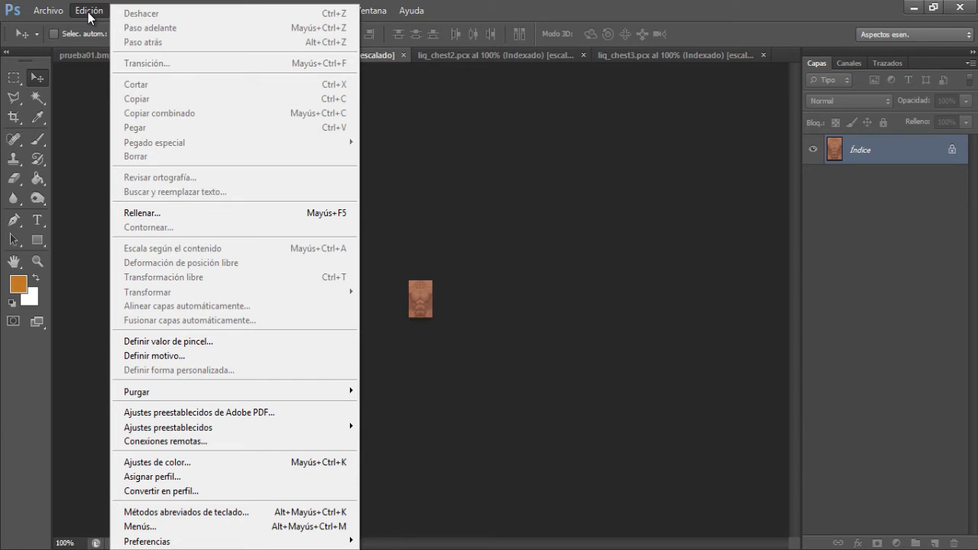
click(89, 13)
click(120, 10)
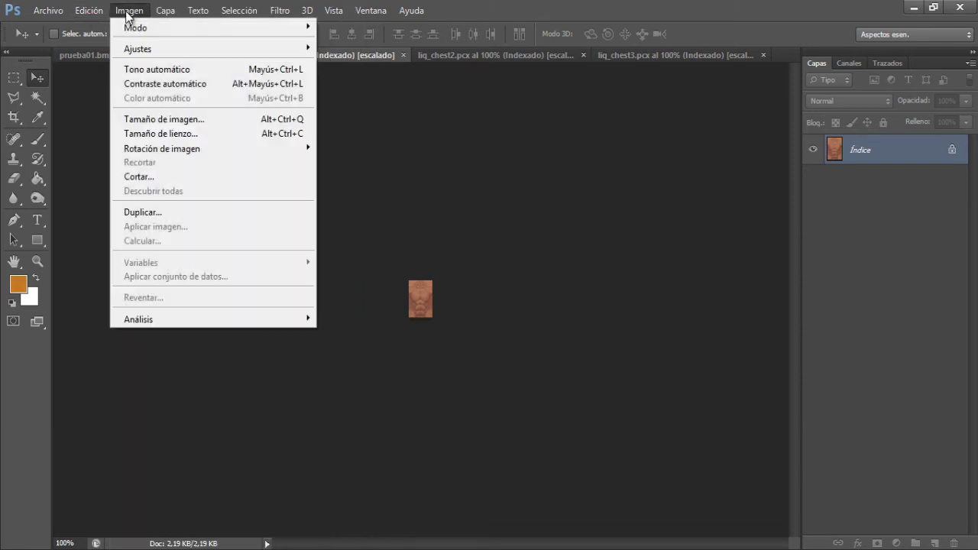
mouse_move(153, 28)
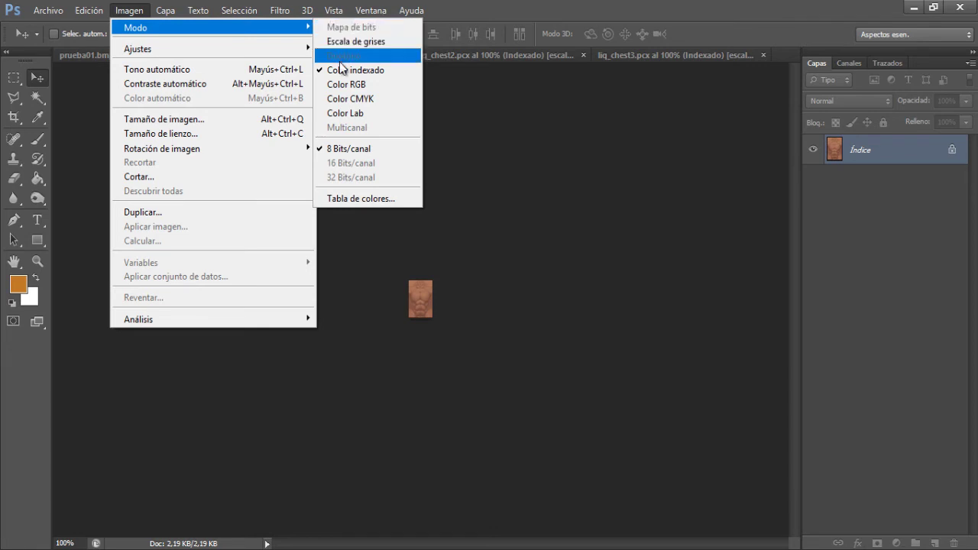
click(344, 85)
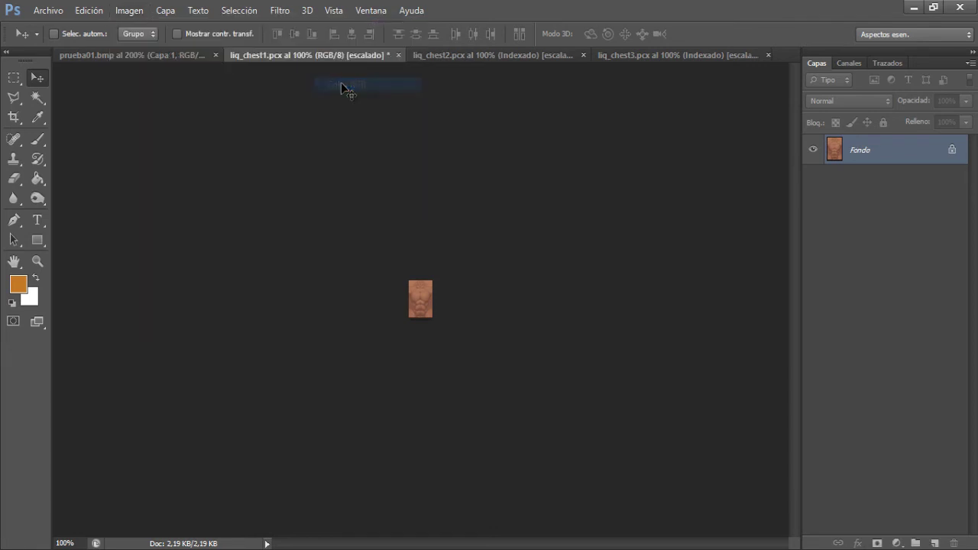
Convert liq_chest2.pcx and liq_chest3.pcx from indexed colour to RGB colour mode.
click(462, 55)
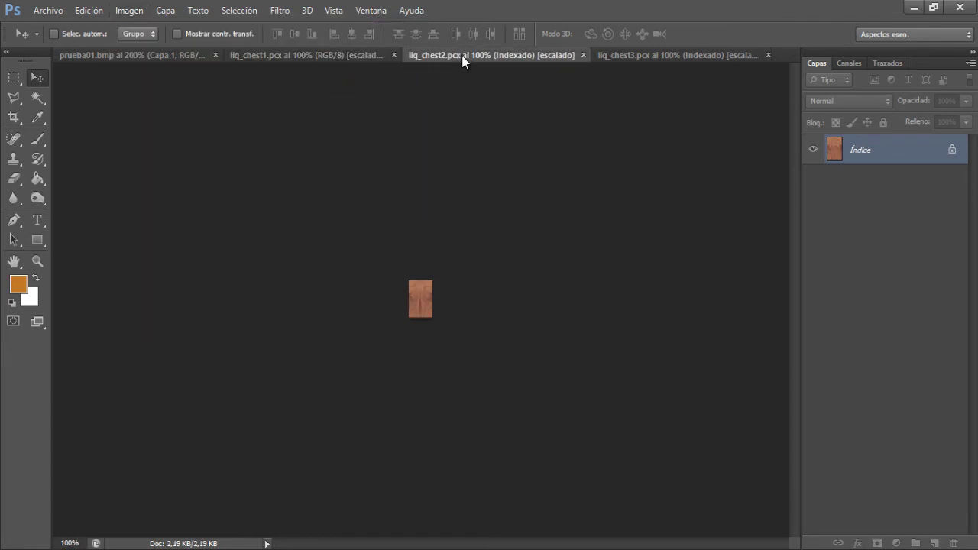
click(126, 18)
mouse_move(164, 27)
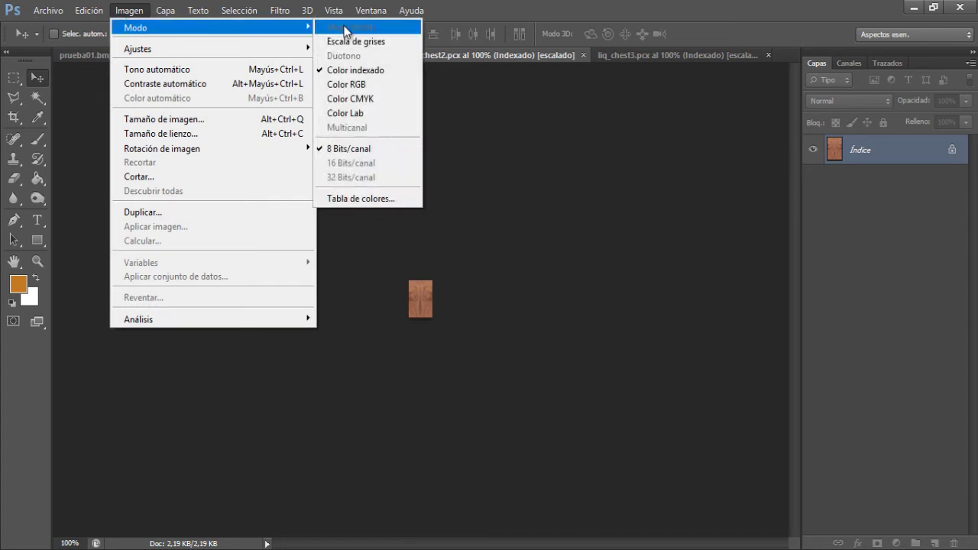
click(352, 85)
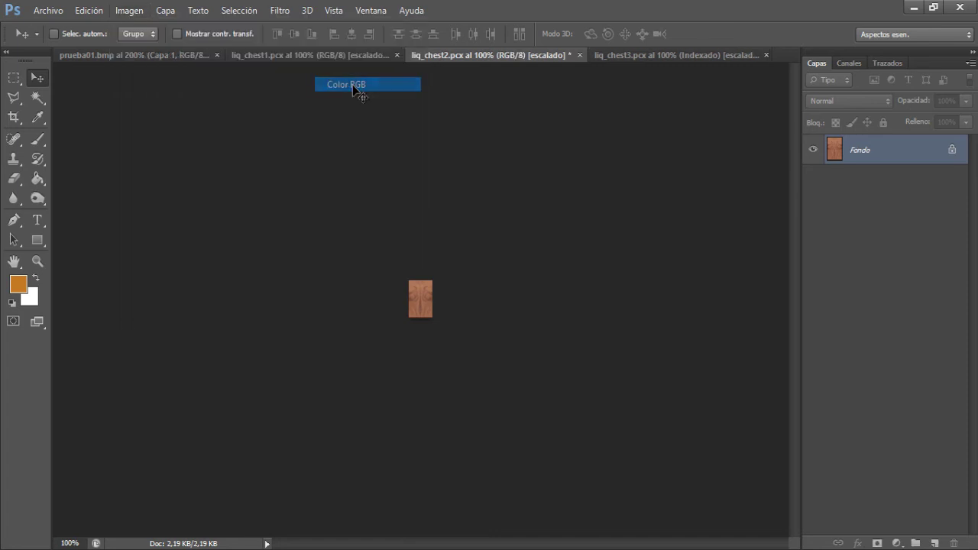
click(636, 55)
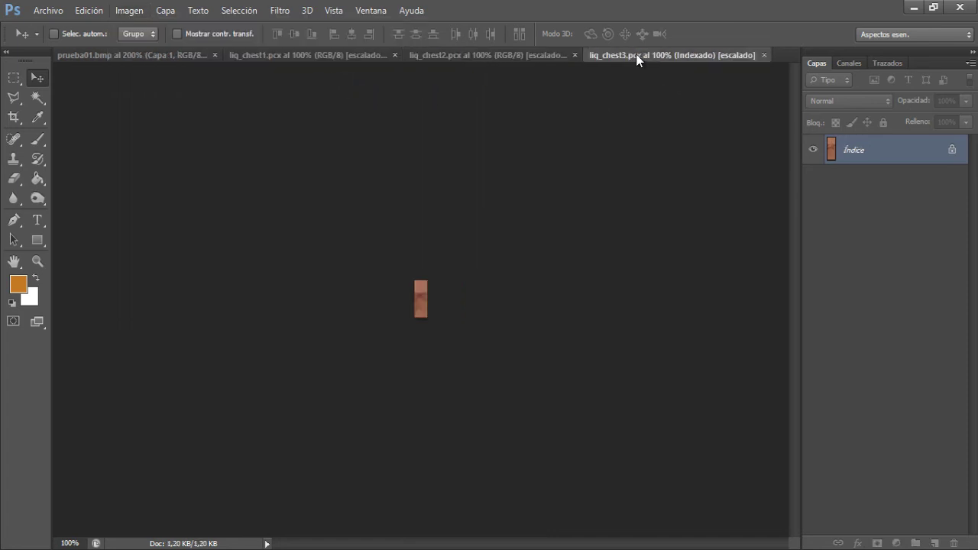
click(125, 13)
mouse_move(142, 29)
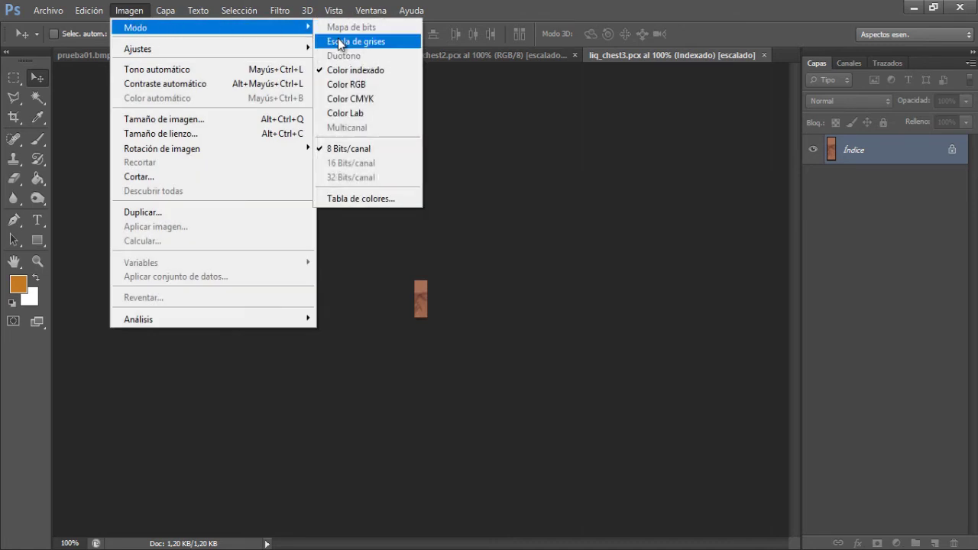
click(350, 85)
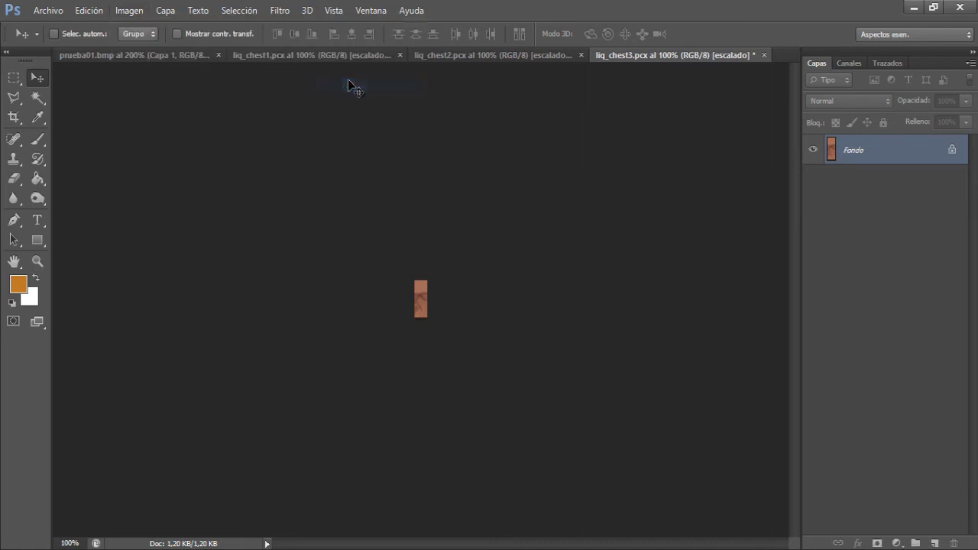
Select the whole liq_chest1.pcx texture and copy it into prueba01.bmp, directly below the first boot texture.
click(300, 58)
click(14, 78)
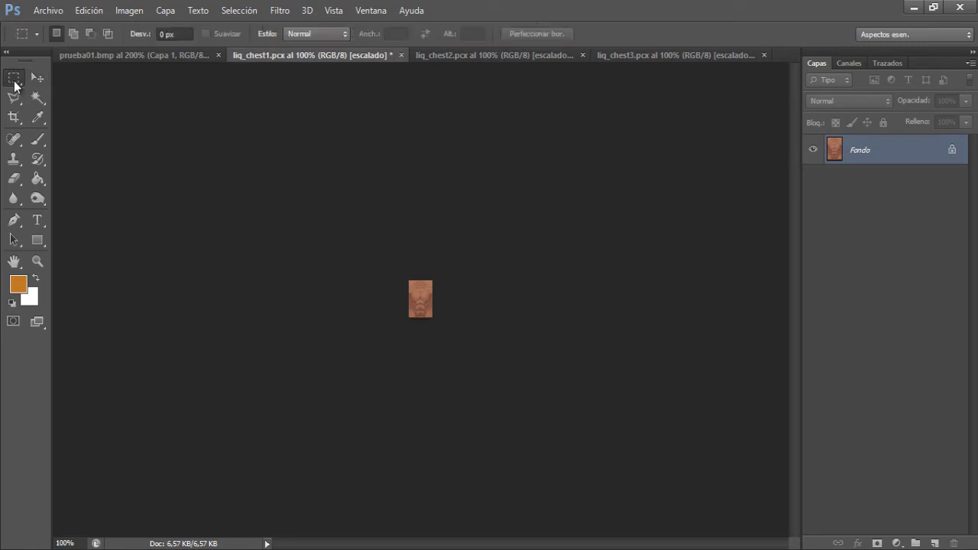
drag(378, 236, 476, 354)
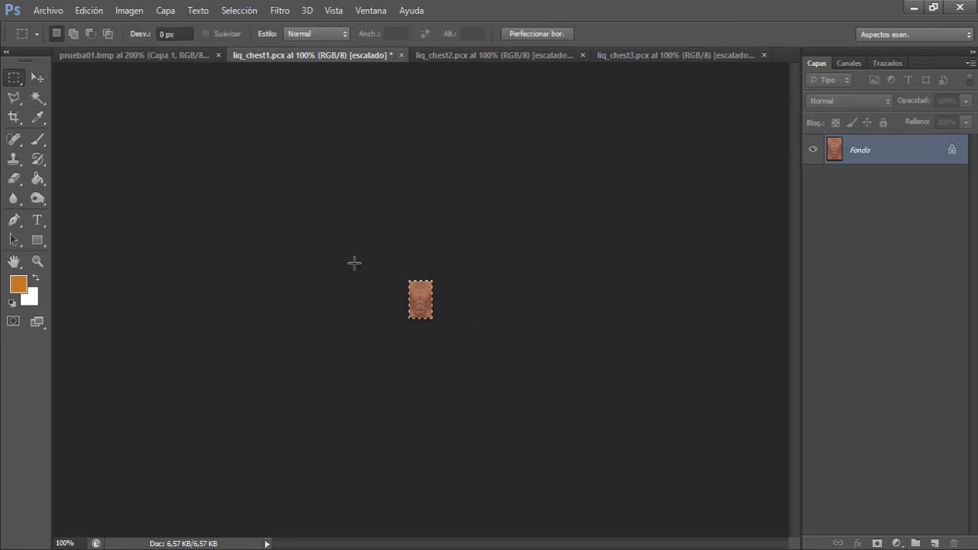
click(37, 78)
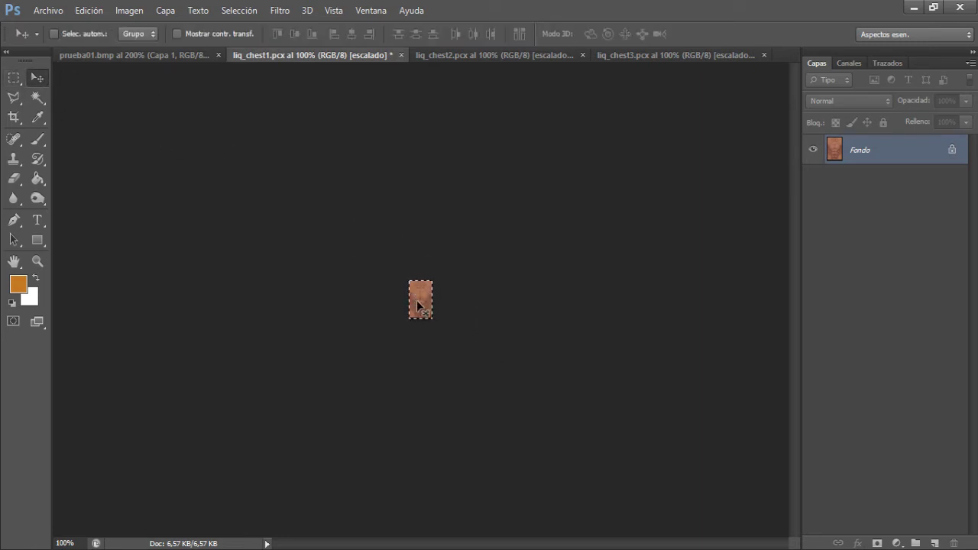
drag(421, 299, 403, 261)
drag(126, 58, 367, 256)
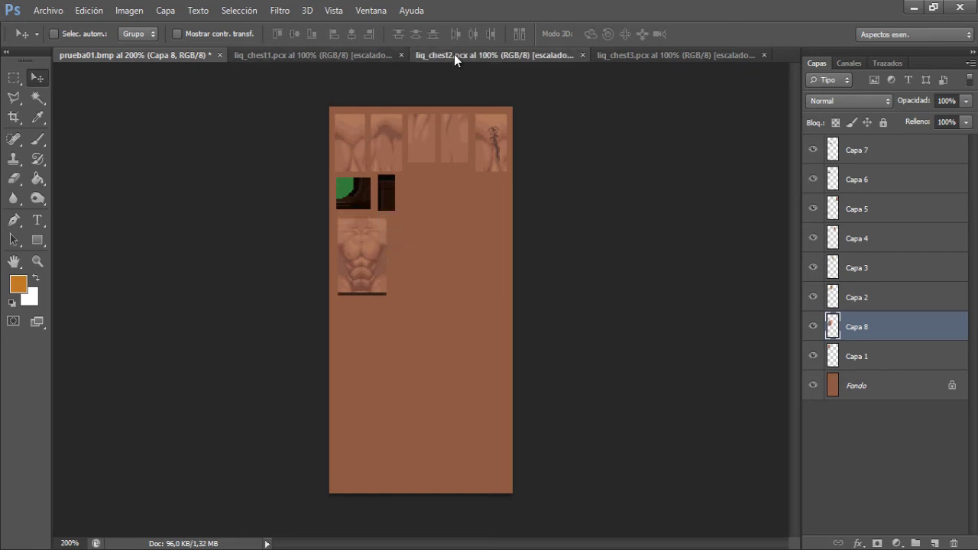
Select the whole liq_chest2.pcx texture and copy it into prueba01.bmp, just right of the first chest texture.
click(454, 55)
click(13, 77)
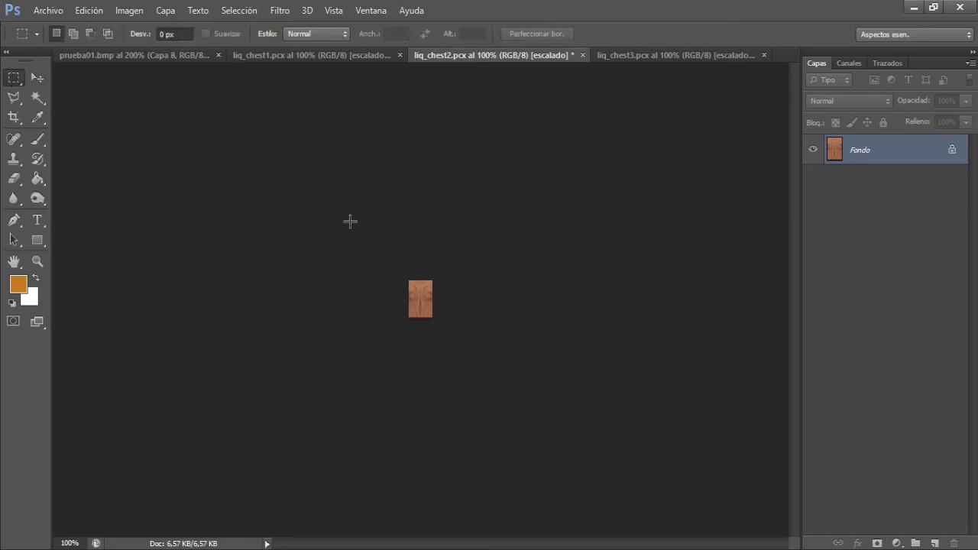
drag(356, 245, 476, 344)
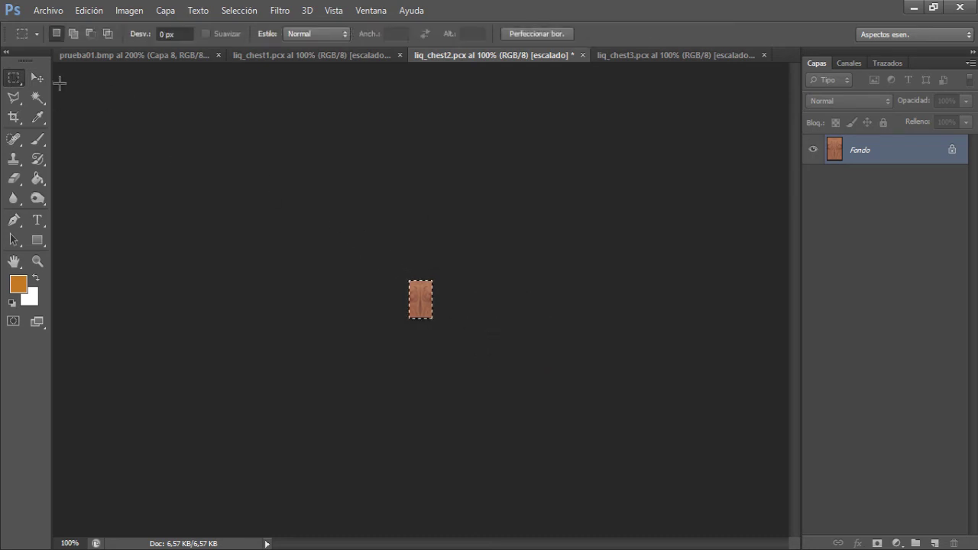
click(37, 77)
drag(429, 308, 419, 260)
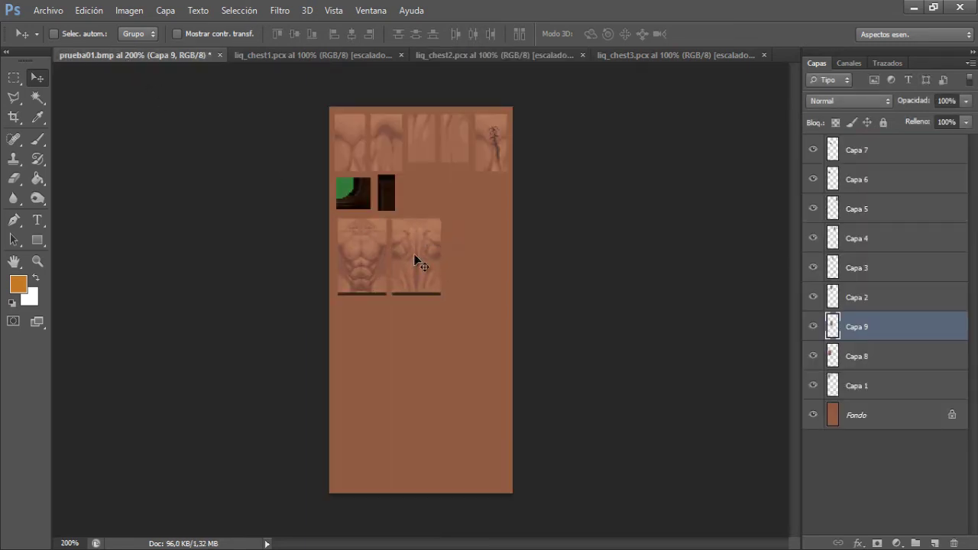
Select the whole liq_chest3.pcx texture and copy it into prueba01.bmp, just right of the second chest texture.
click(626, 54)
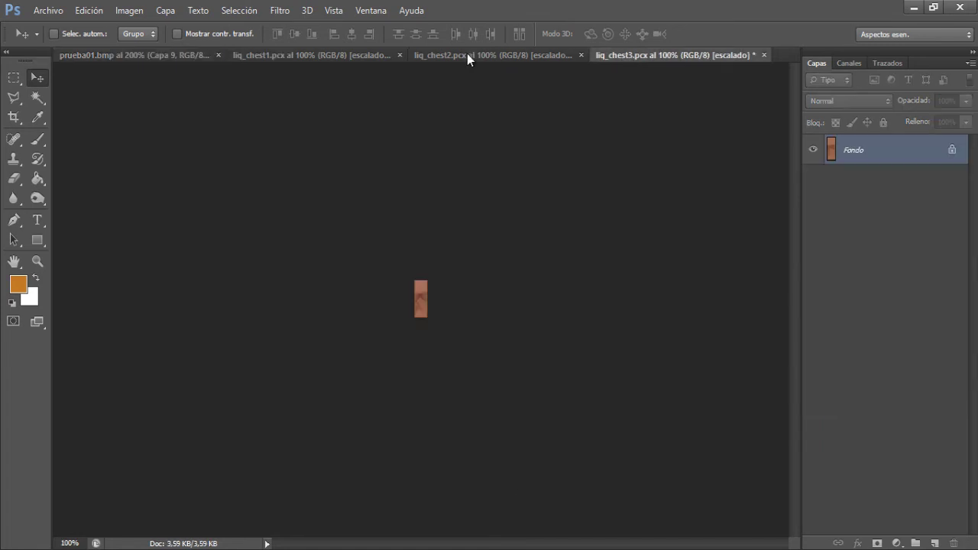
click(14, 77)
drag(339, 206, 500, 382)
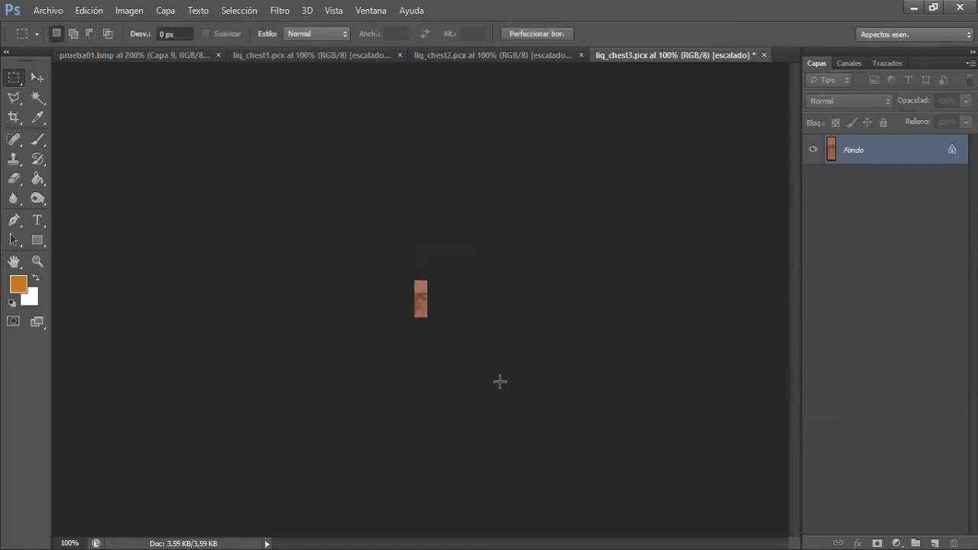
click(37, 77)
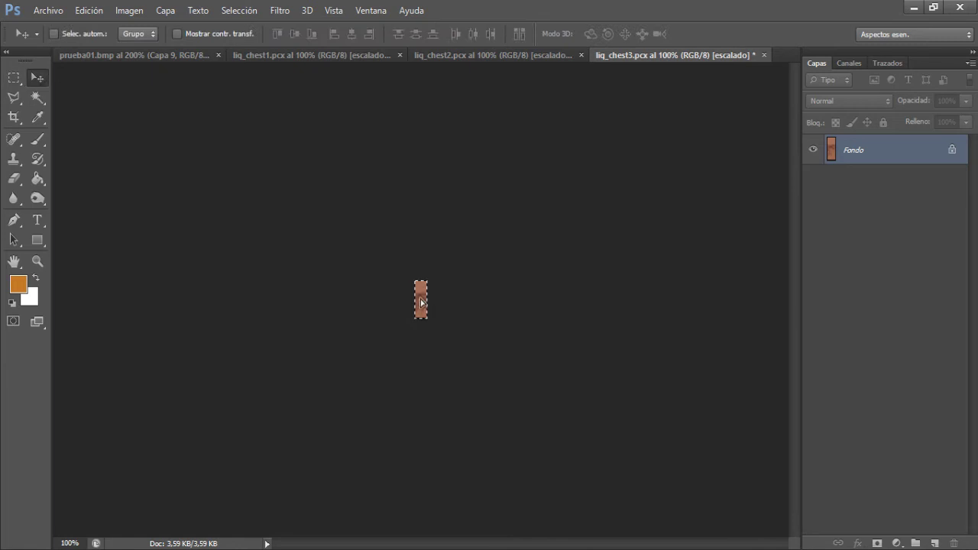
drag(420, 303, 373, 206)
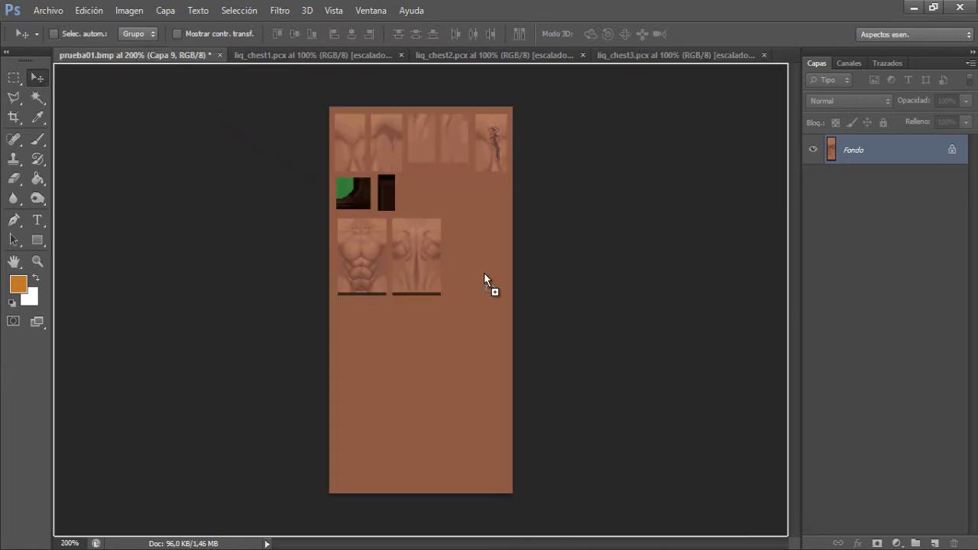
drag(484, 273, 461, 262)
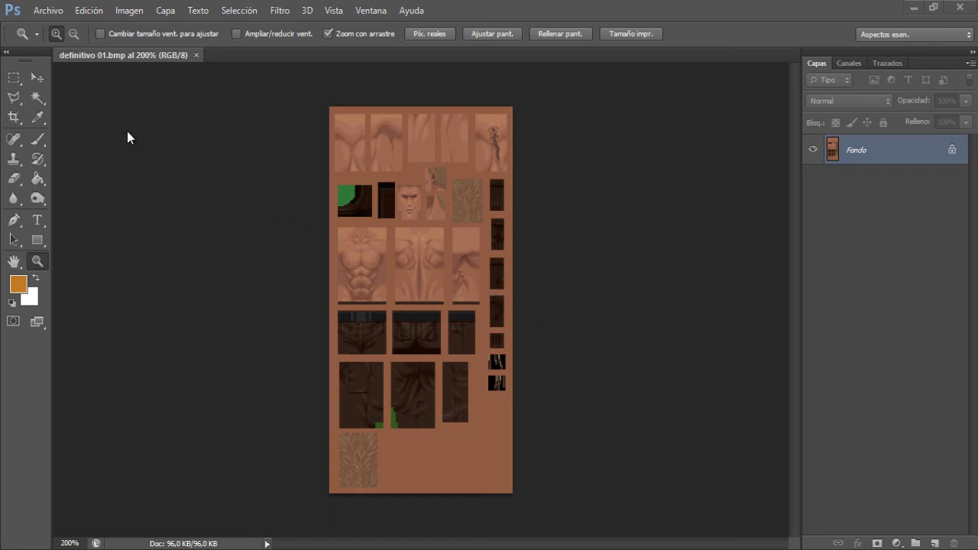
Open editado 02.bmp alongside the definitivo 01.bmp texture sheet.
click(61, 12)
click(54, 41)
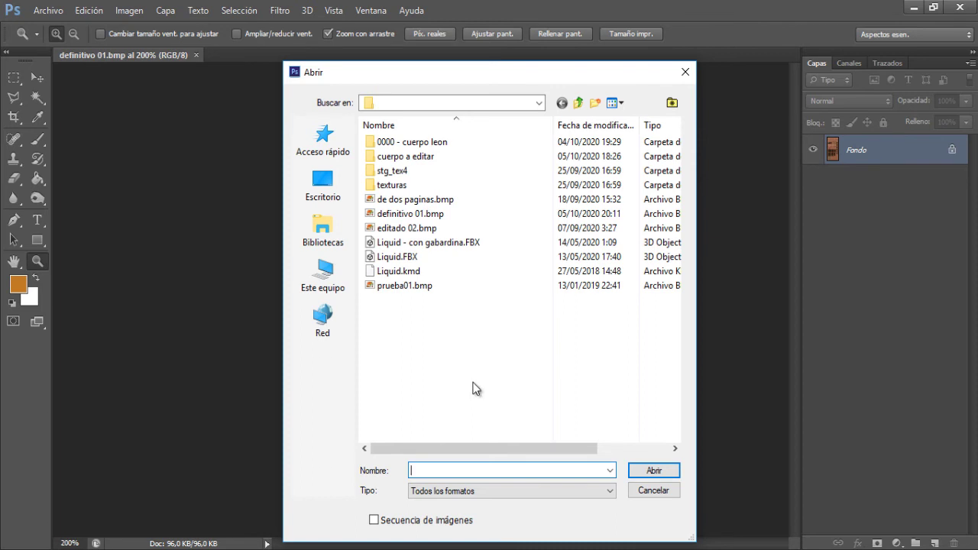
click(425, 234)
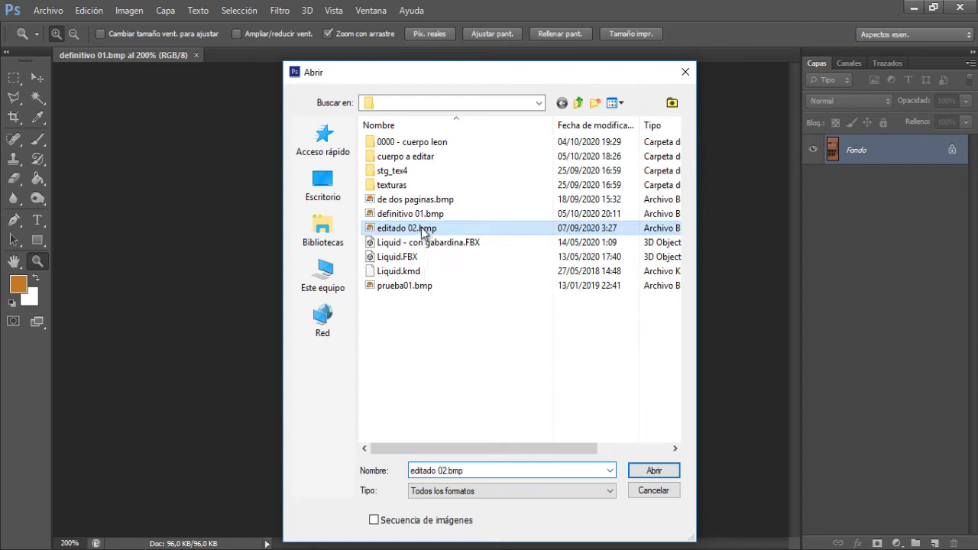
click(648, 469)
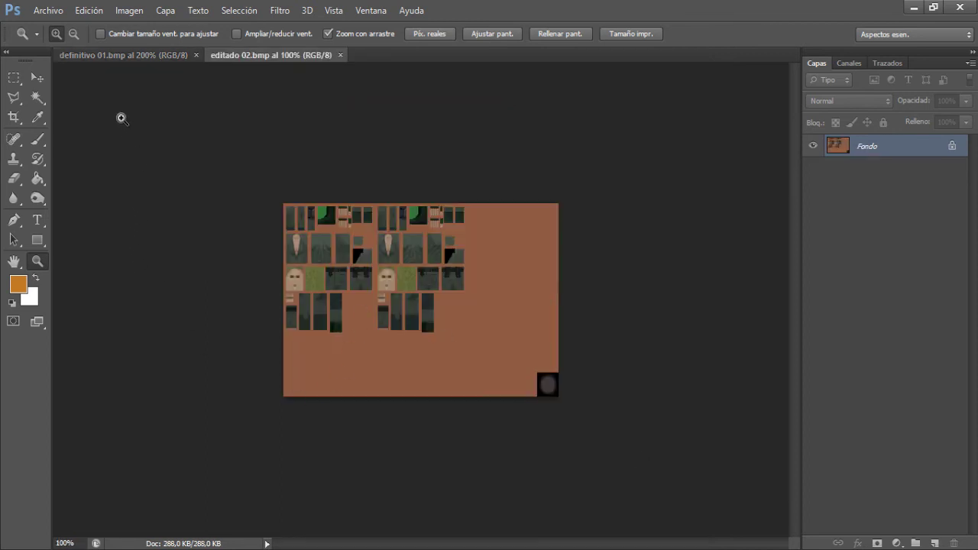
click(297, 302)
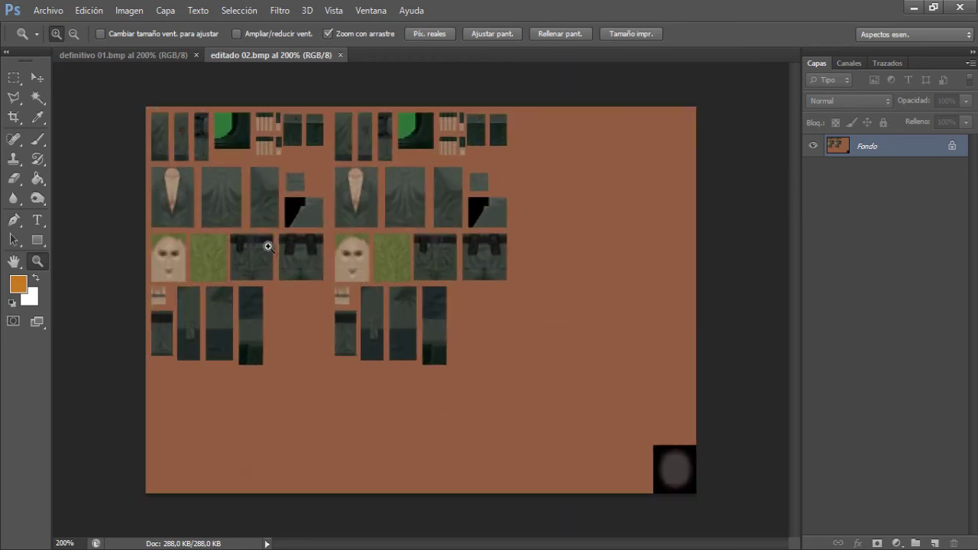
Select the whole definitivo 01.bmp sheet and copy it into editado 02.bmp, covering the first block of old textures at the left edge.
click(143, 54)
click(14, 77)
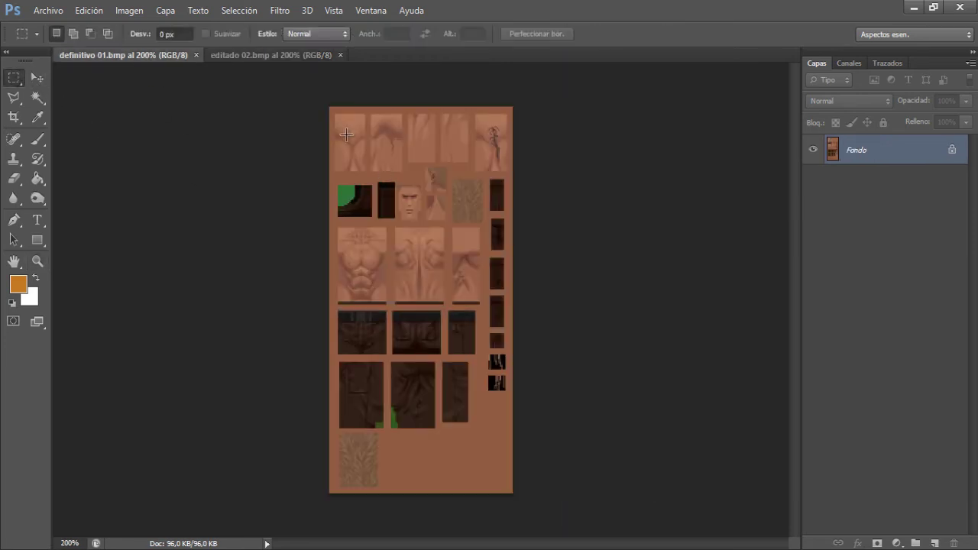
drag(313, 87, 568, 525)
click(37, 78)
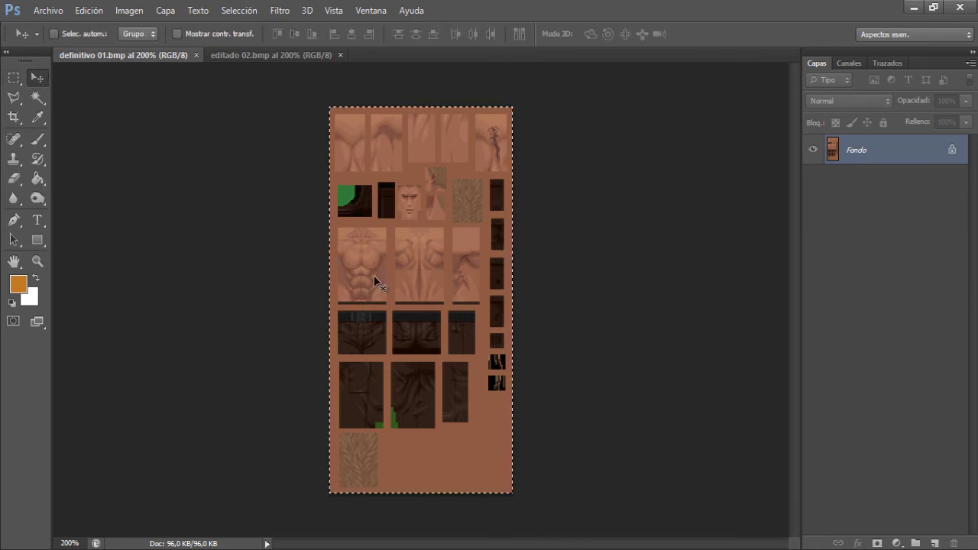
drag(384, 278, 251, 74)
drag(275, 297, 230, 287)
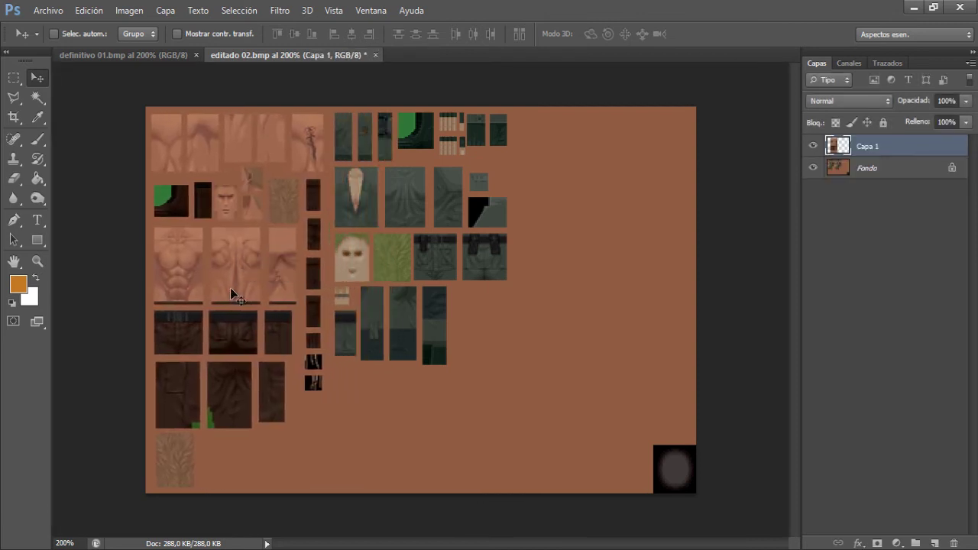
Copy the definitivo 01.bmp sheet into editado 02.bmp again, covering the second block of old textures beside the first copy.
click(140, 57)
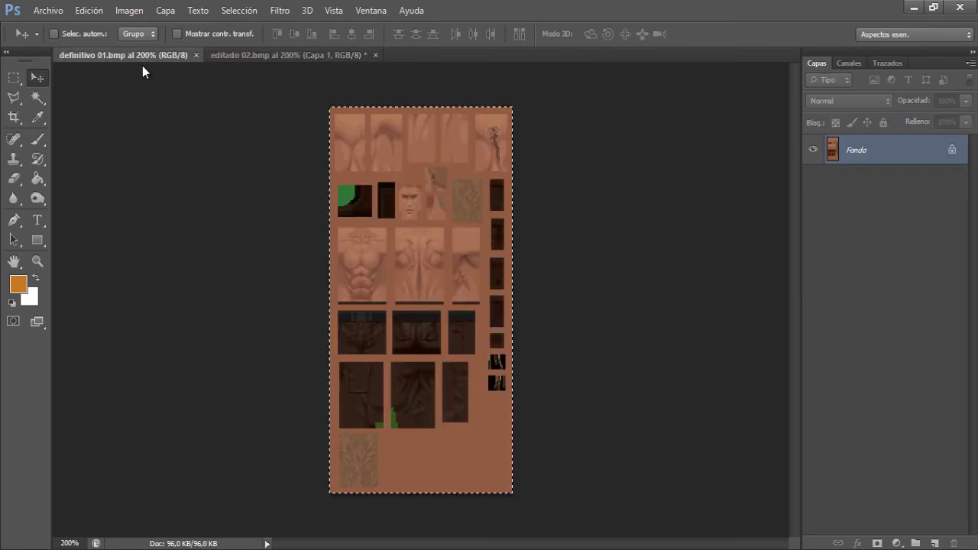
drag(415, 264, 164, 65)
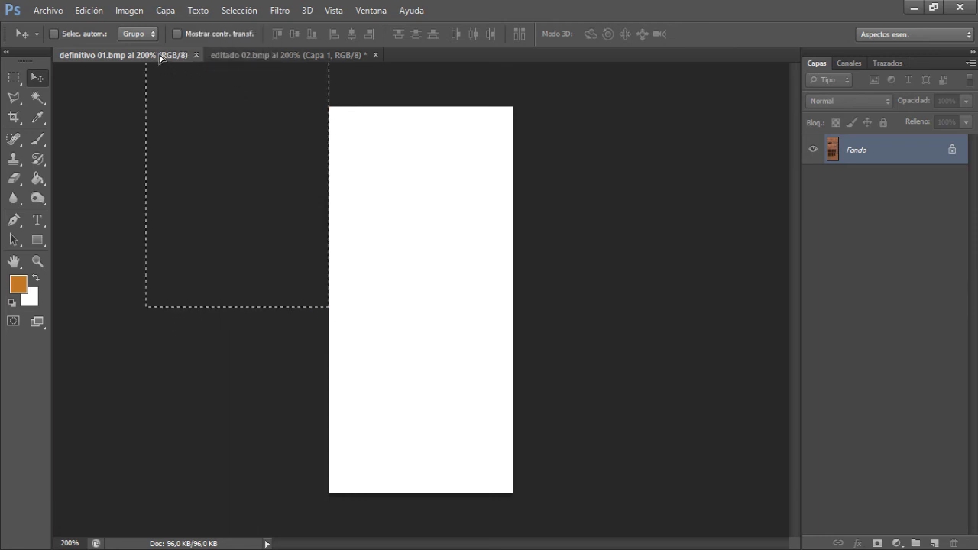
drag(250, 64, 363, 237)
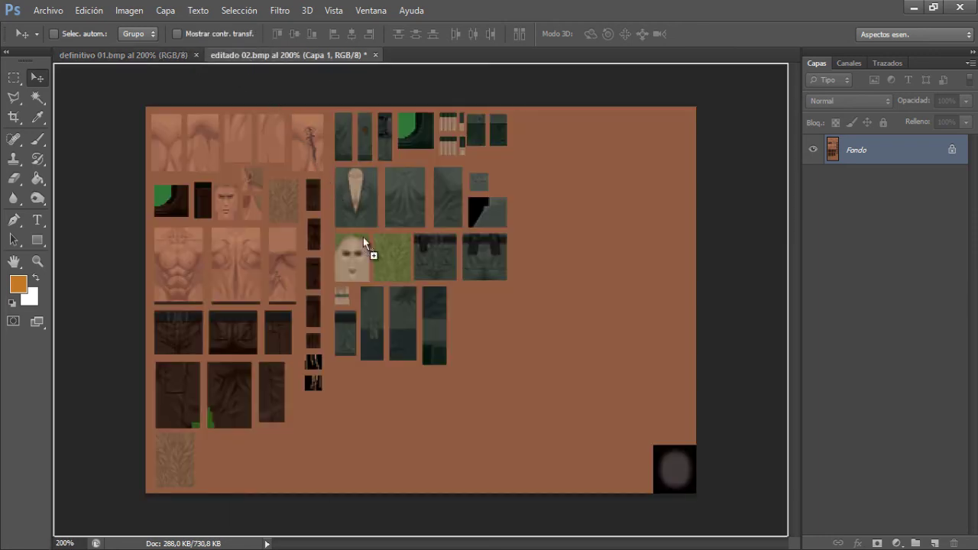
drag(448, 319, 421, 260)
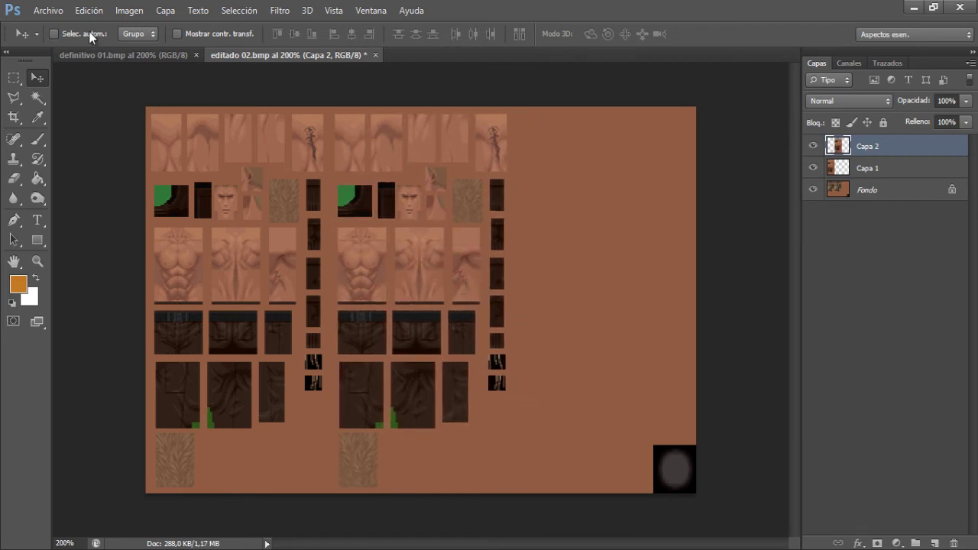
Save a copy of the edited sheet in BMP format as definitivo 02.bmp, using the Windows file format at 24 bits.
click(58, 11)
click(88, 192)
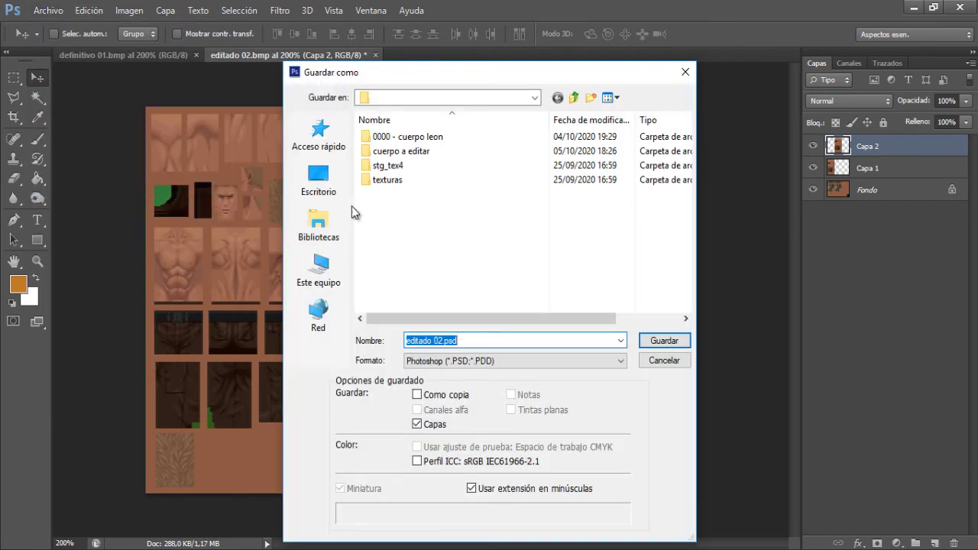
click(480, 361)
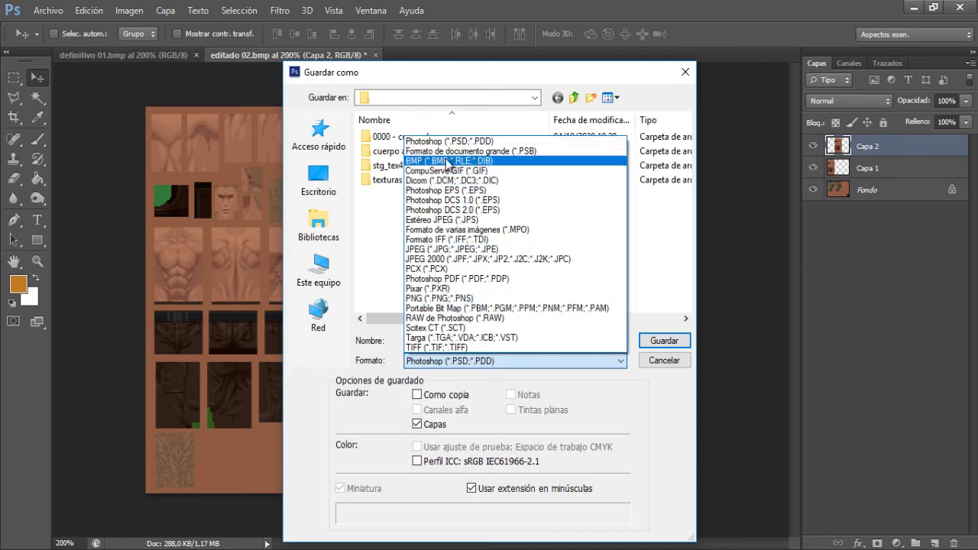
click(447, 161)
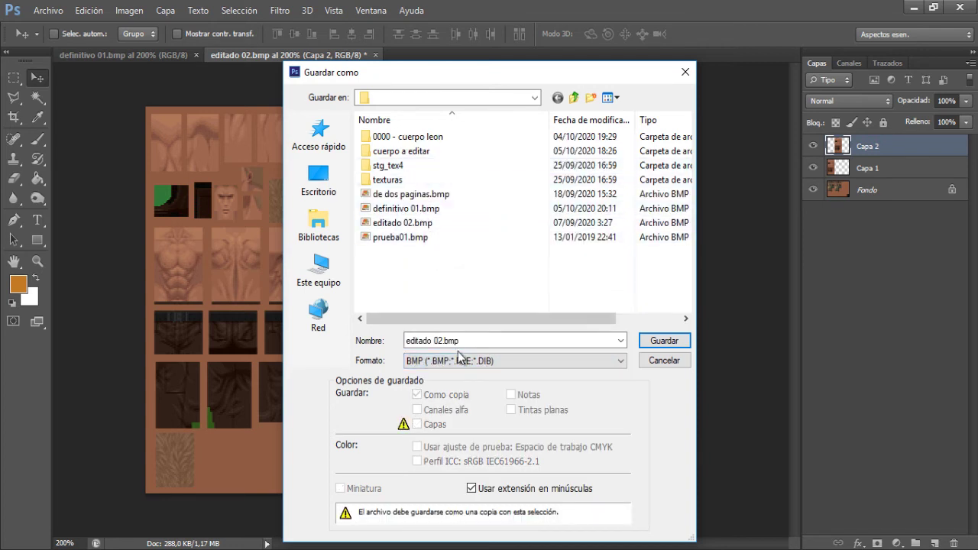
click(412, 209)
click(444, 347)
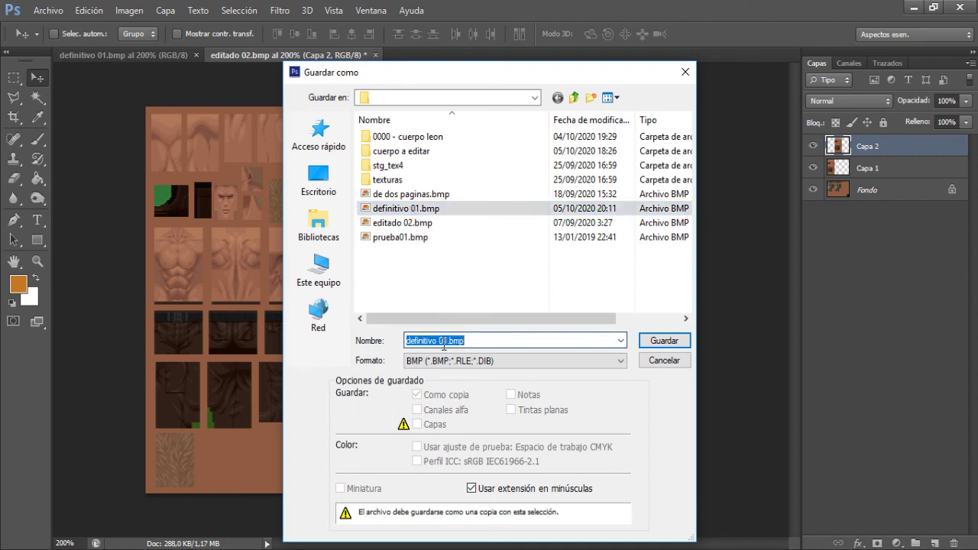
click(446, 342)
key(BackSpace)
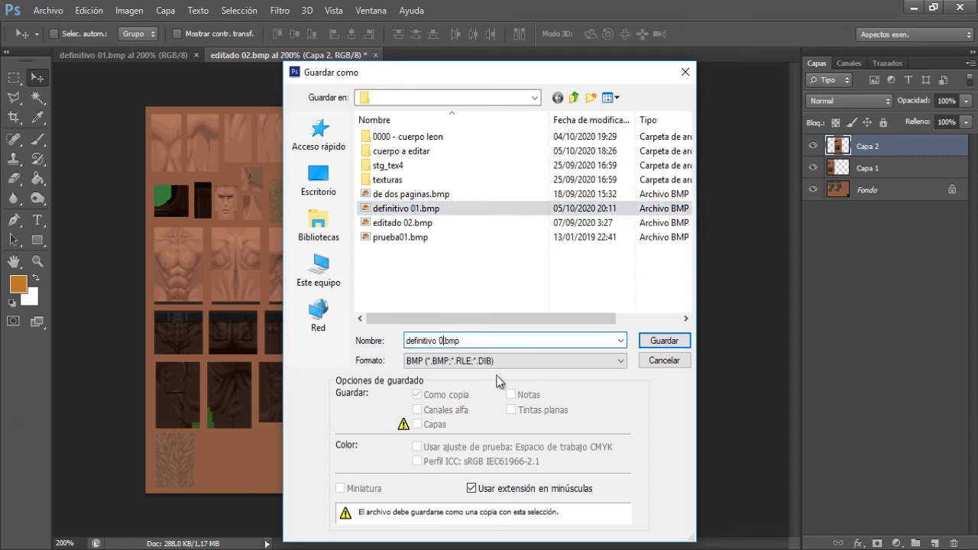
text(2)
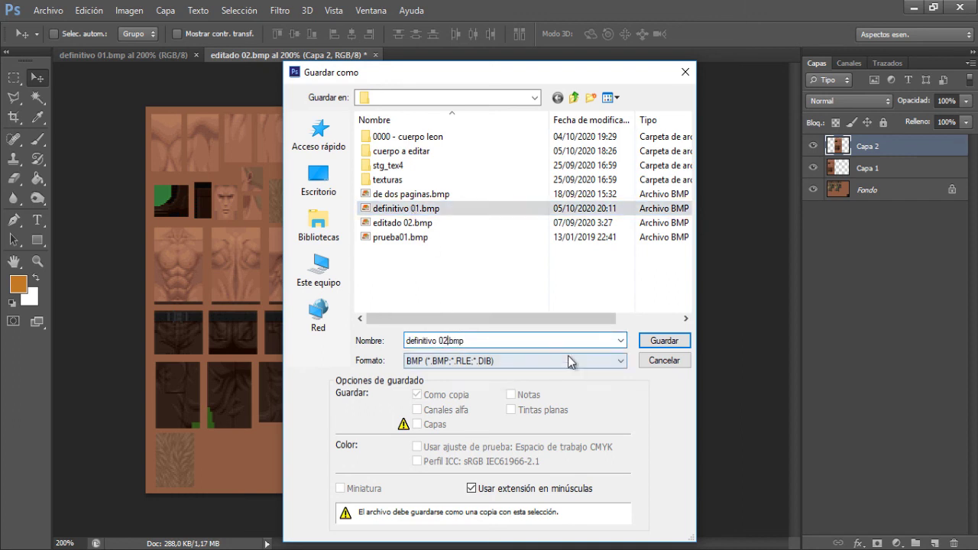
click(669, 345)
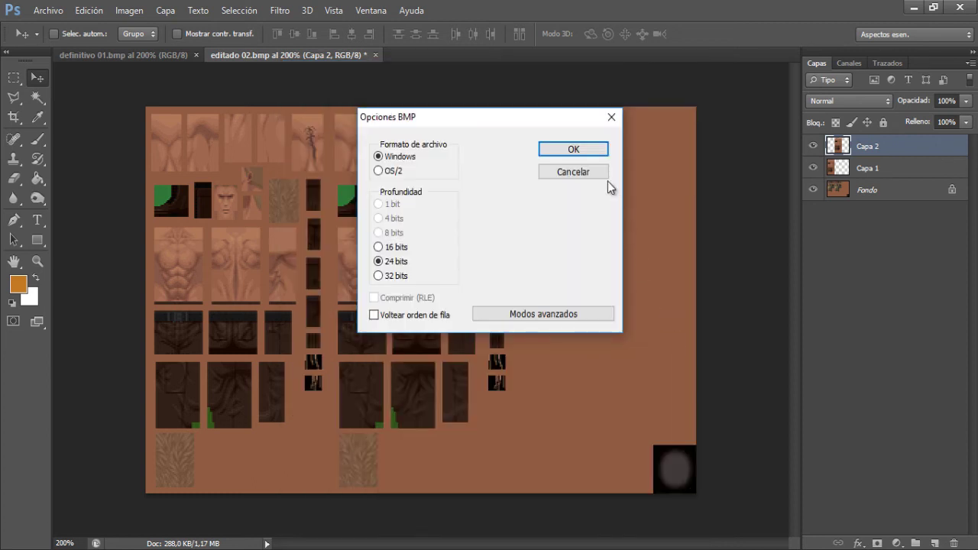
click(574, 151)
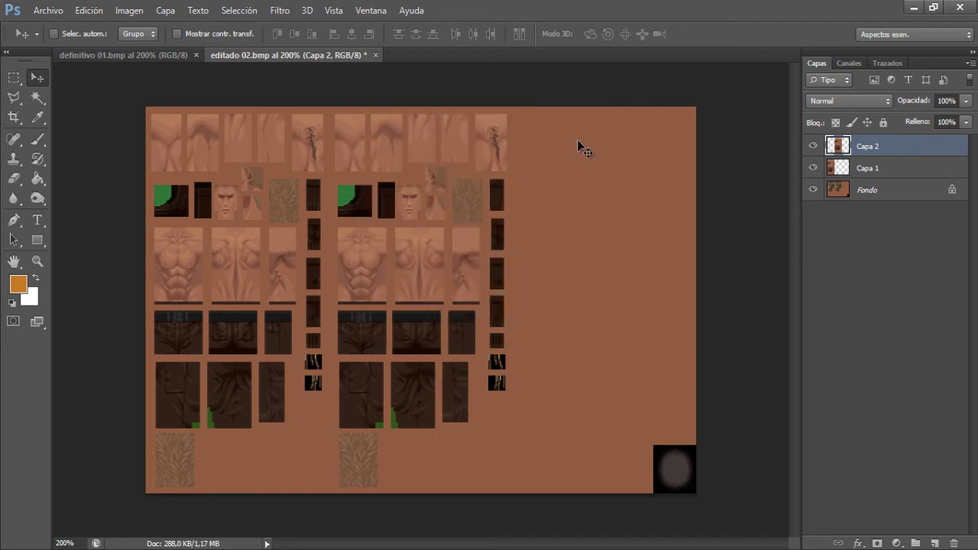
Close editado 02.bmp without saving its changes, keeping definitivo 01.bmp open.
click(153, 51)
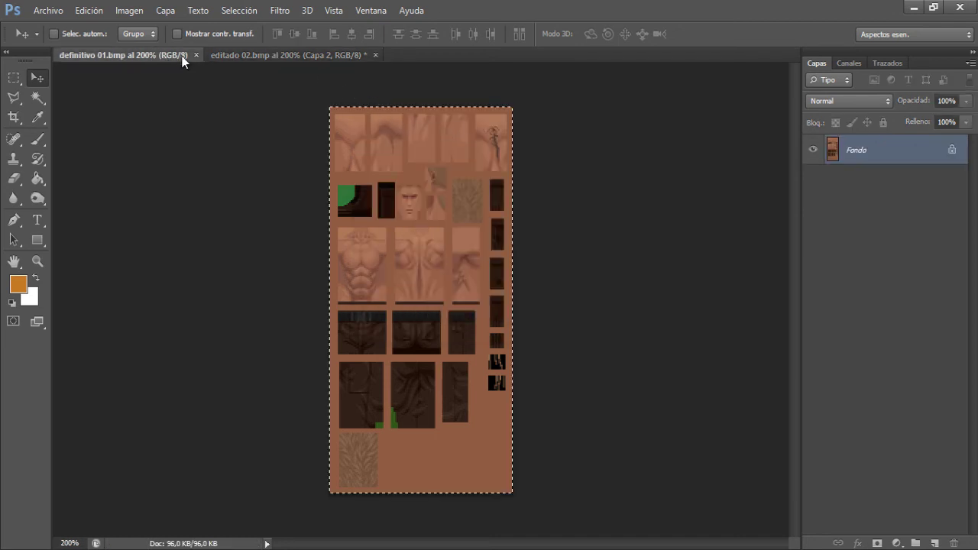
click(238, 54)
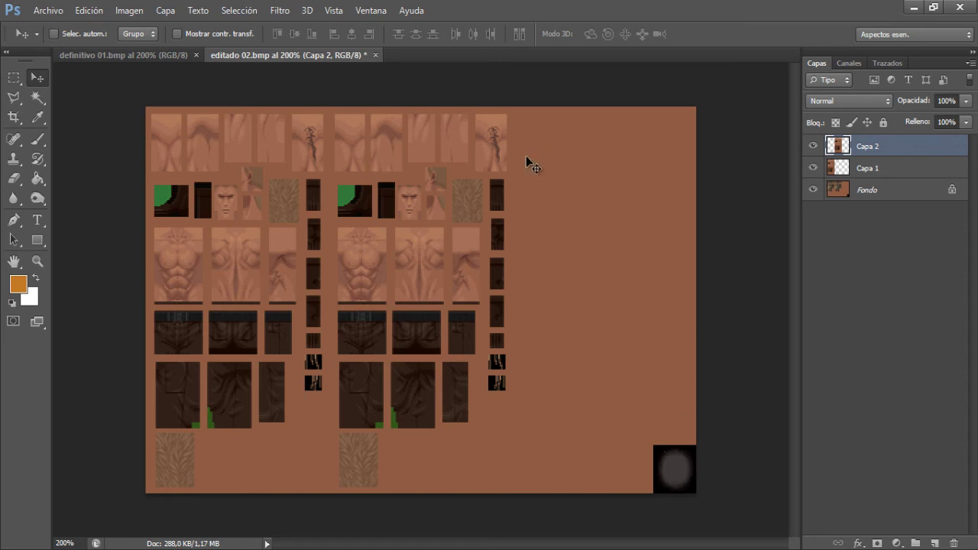
click(376, 57)
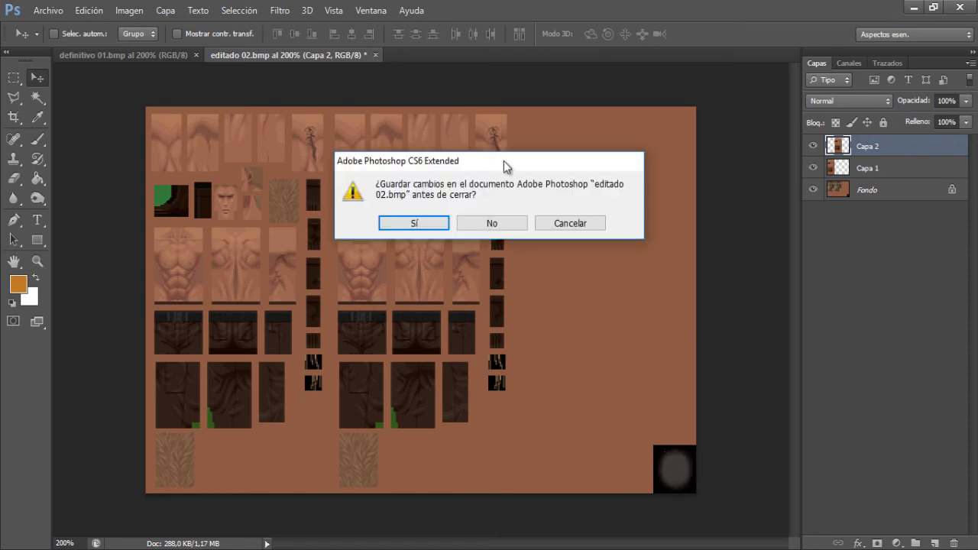
click(504, 226)
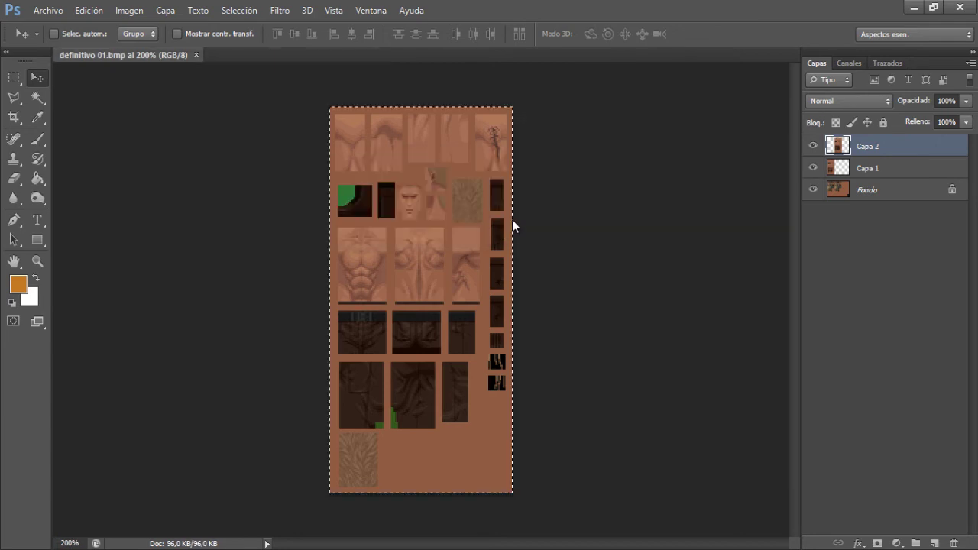
Open de dos paginas.bmp alongside definitivo 01.bmp.
click(49, 10)
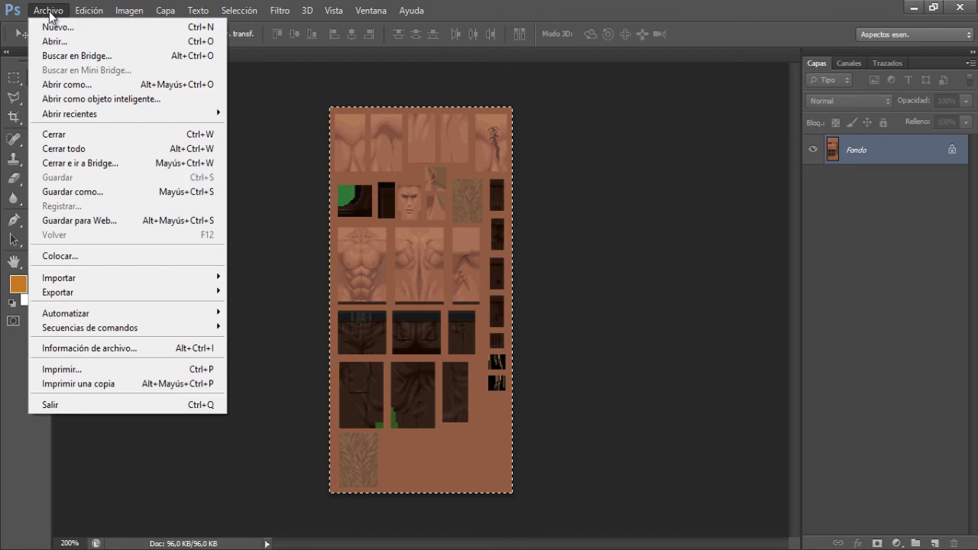
click(55, 41)
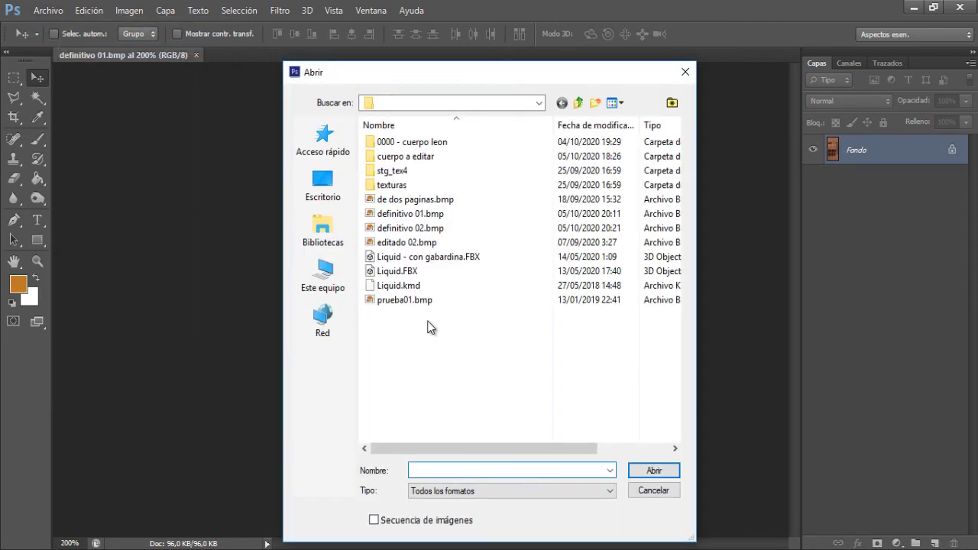
click(420, 200)
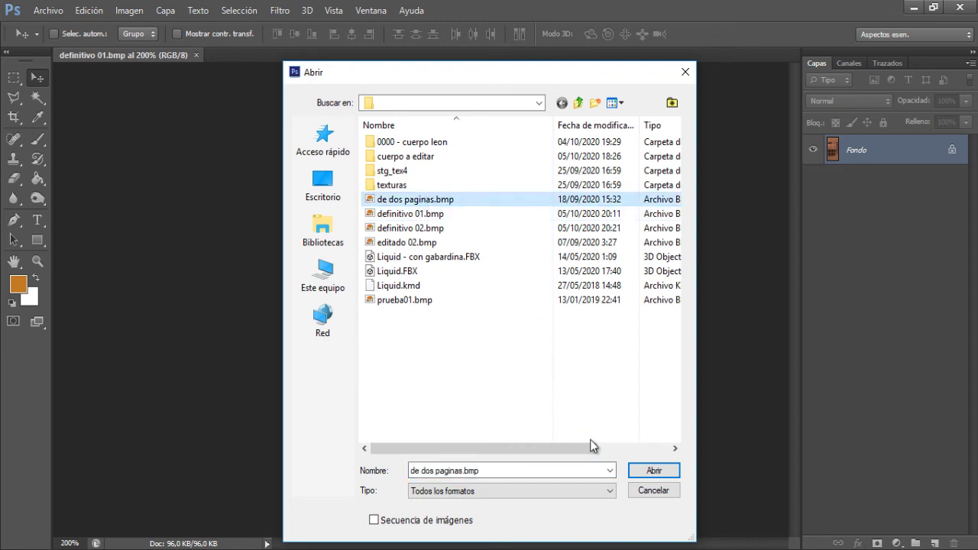
click(654, 470)
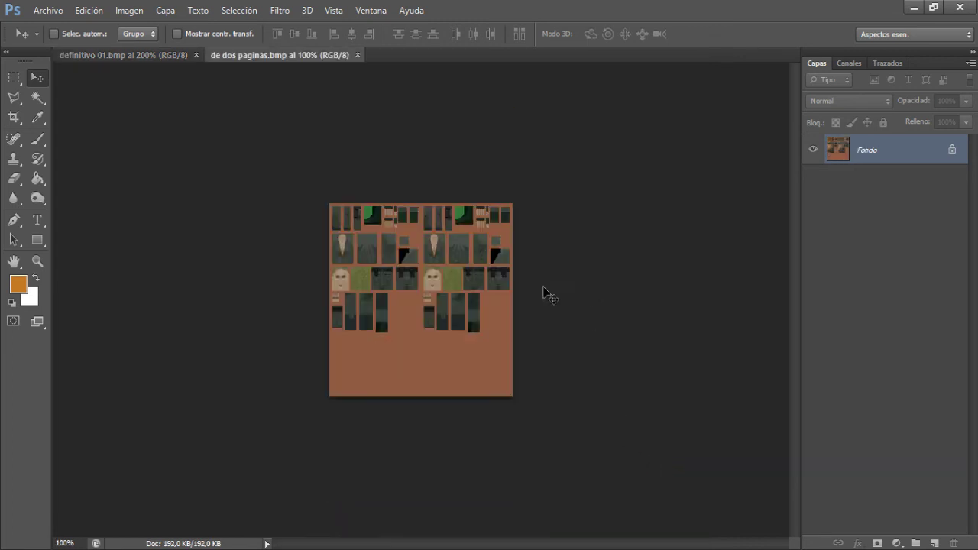
click(37, 260)
click(300, 283)
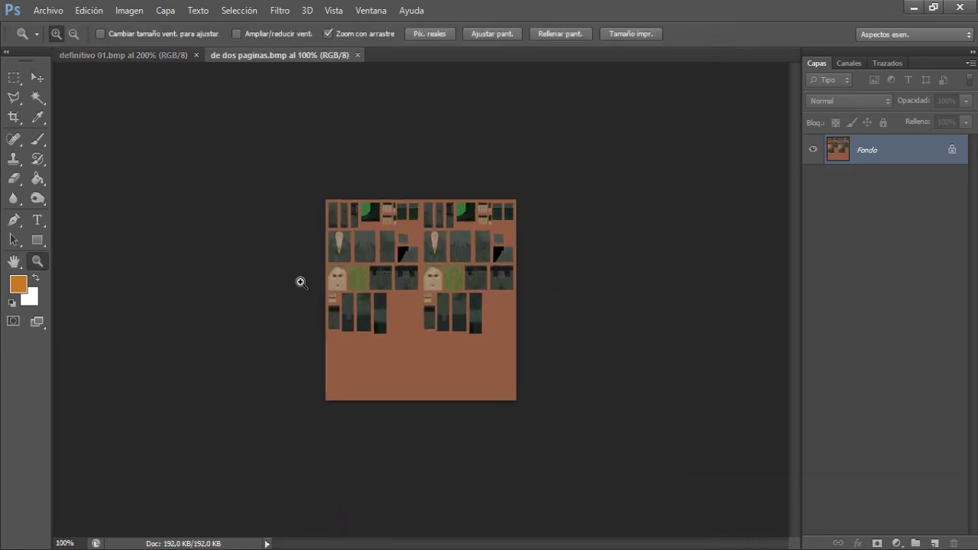
click(132, 66)
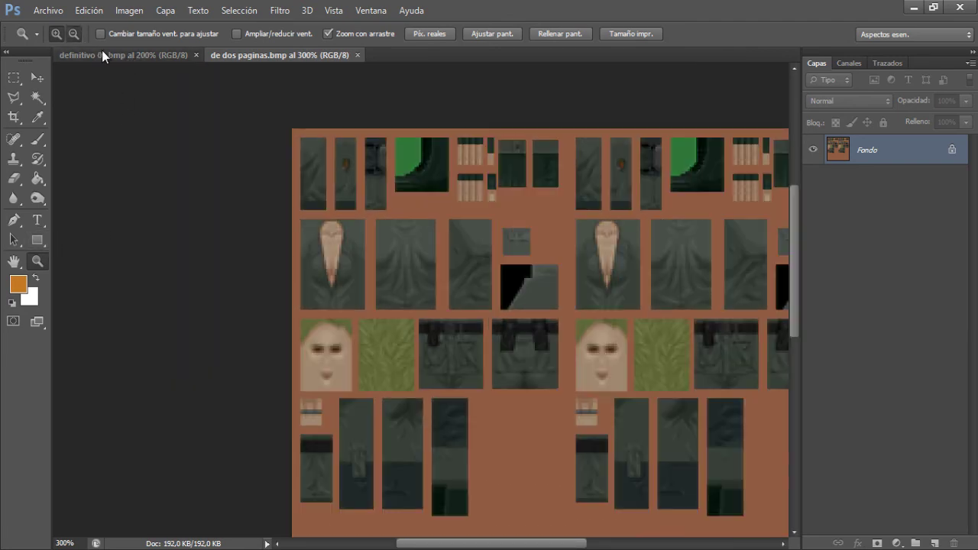
alt+click(240, 210)
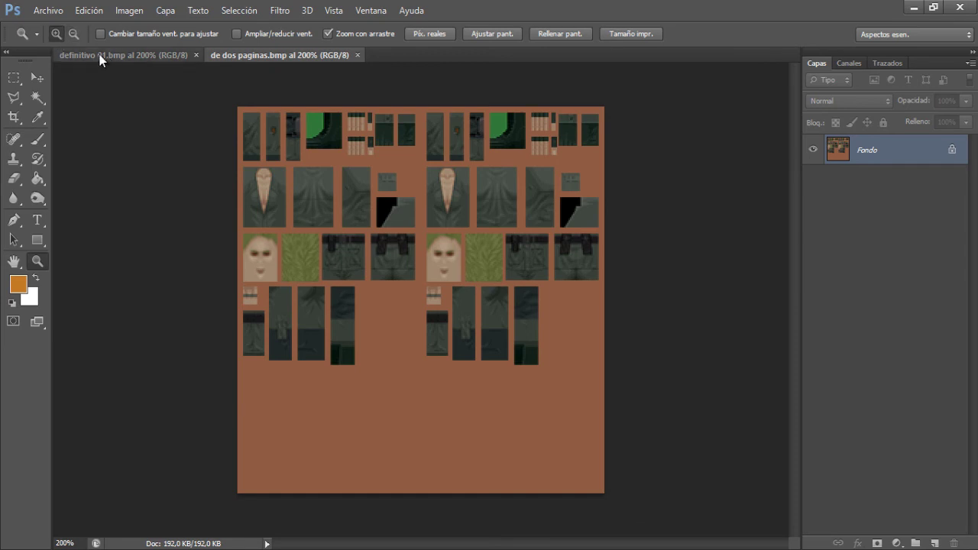
Copy the selected definitivo 01.bmp sheet into de dos paginas.bmp, aligning it over the left half of the old textures.
click(101, 59)
click(14, 78)
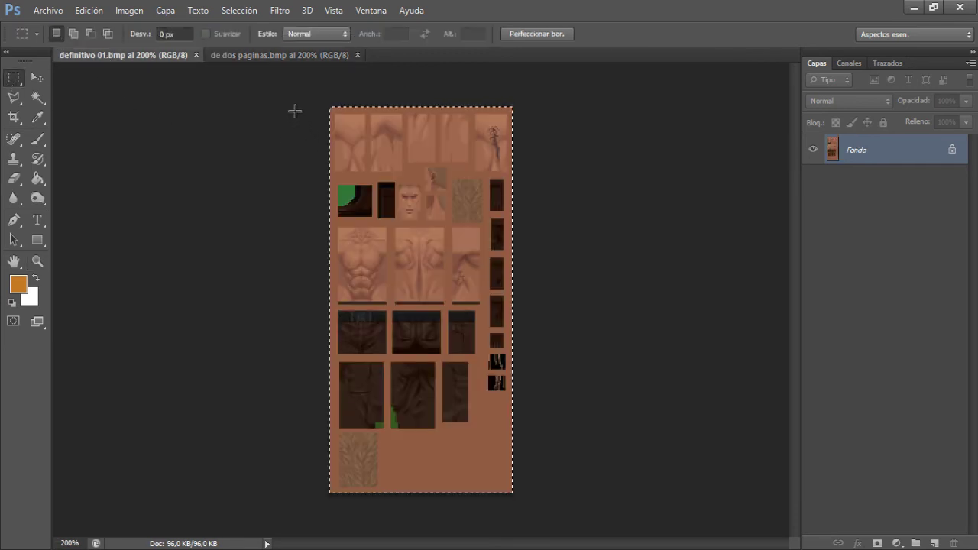
click(36, 77)
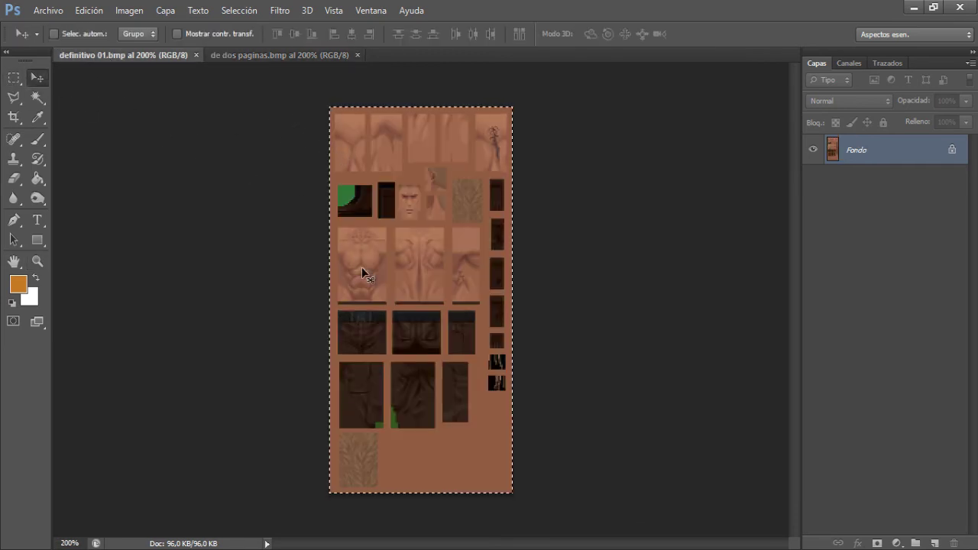
drag(364, 273, 386, 324)
drag(390, 321, 324, 267)
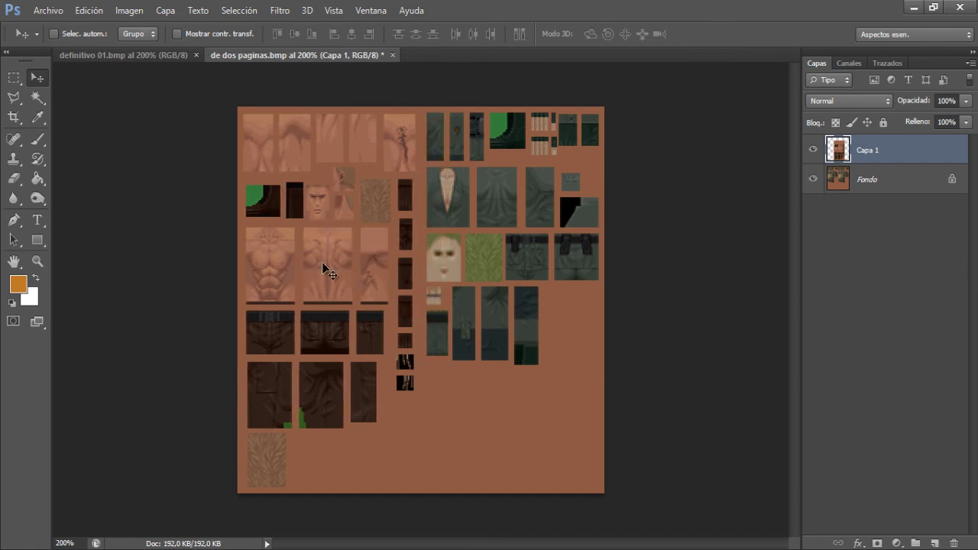
Copy the definitivo 01.bmp sheet into de dos paginas.bmp again, covering the remaining block of old textures on the right half.
click(149, 53)
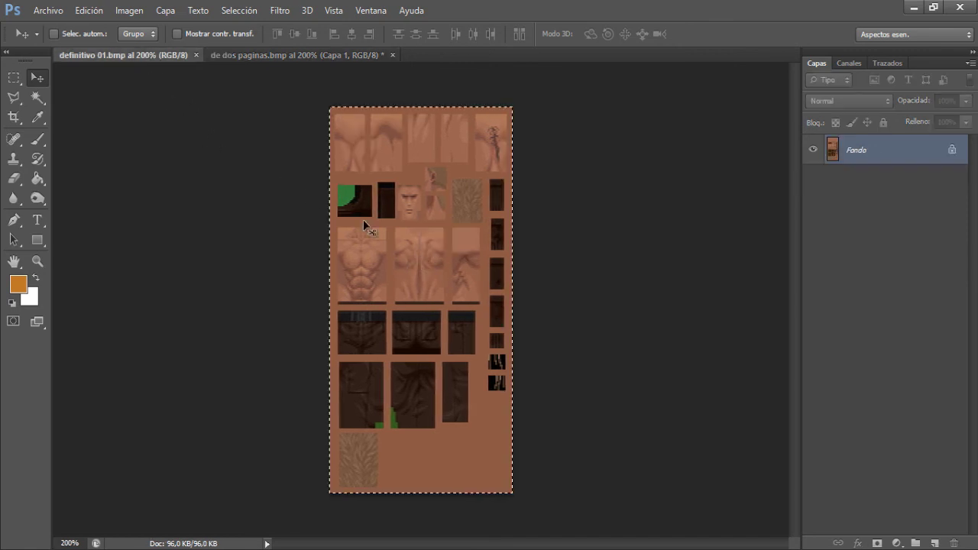
drag(394, 295, 382, 160)
drag(536, 310, 509, 298)
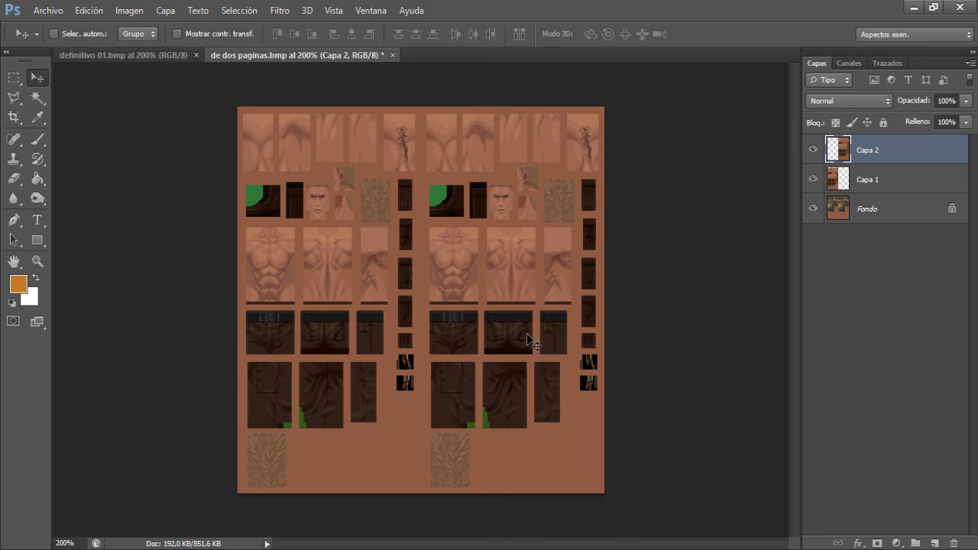
Save a copy in BMP format over the existing de dos paginas.bmp, using the Windows file format at 24 bits.
click(53, 13)
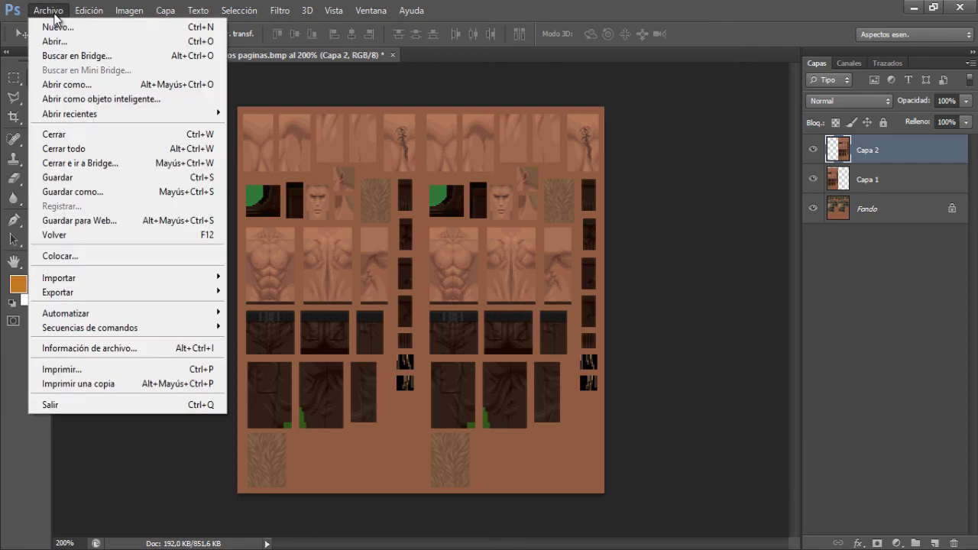
click(89, 193)
click(474, 361)
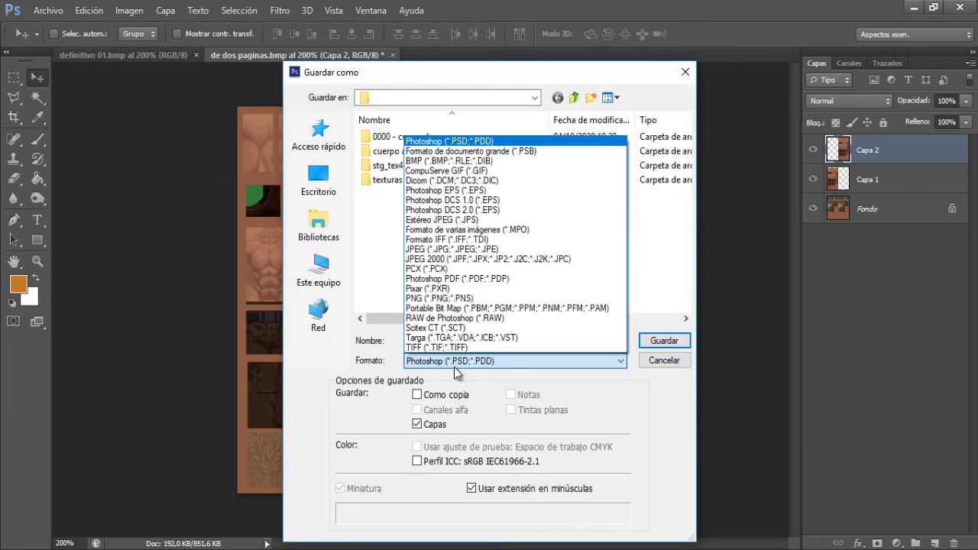
click(467, 160)
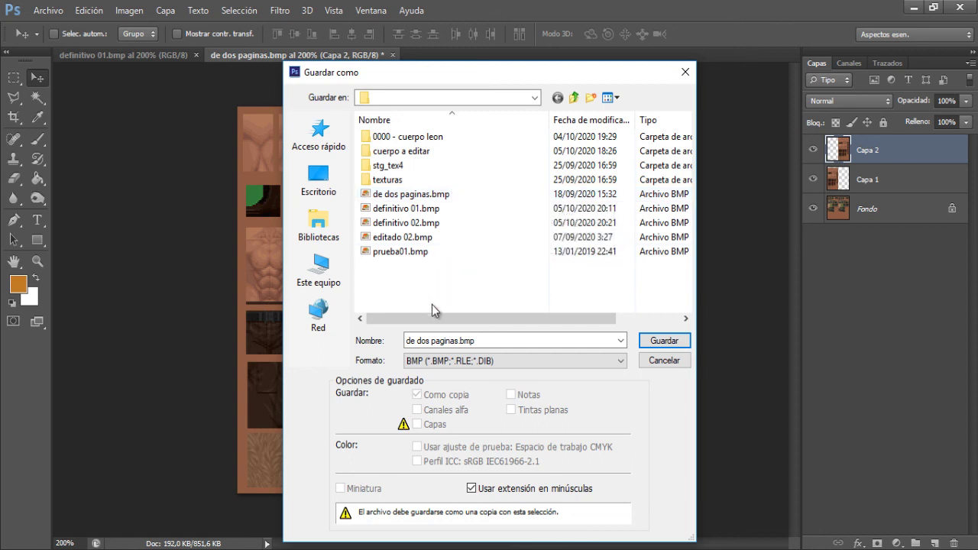
click(656, 344)
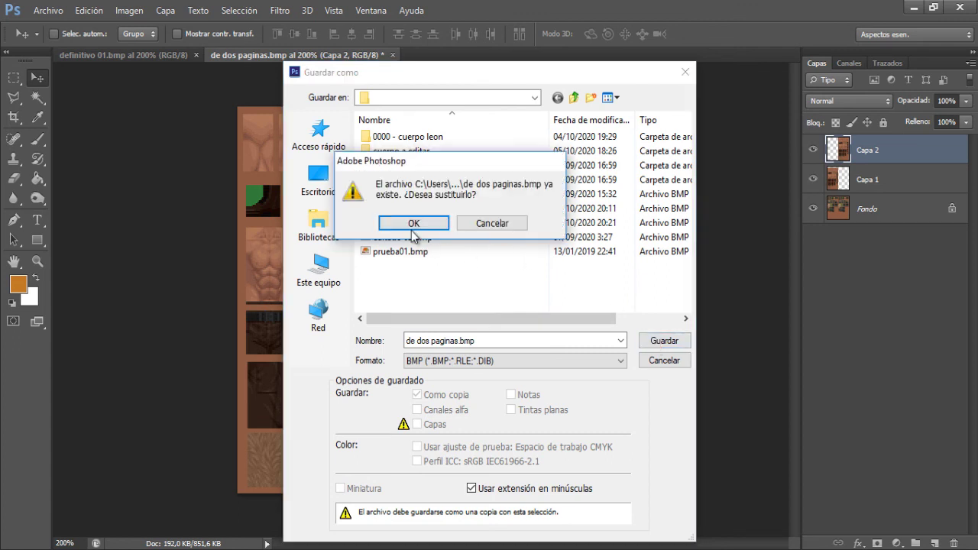
click(413, 224)
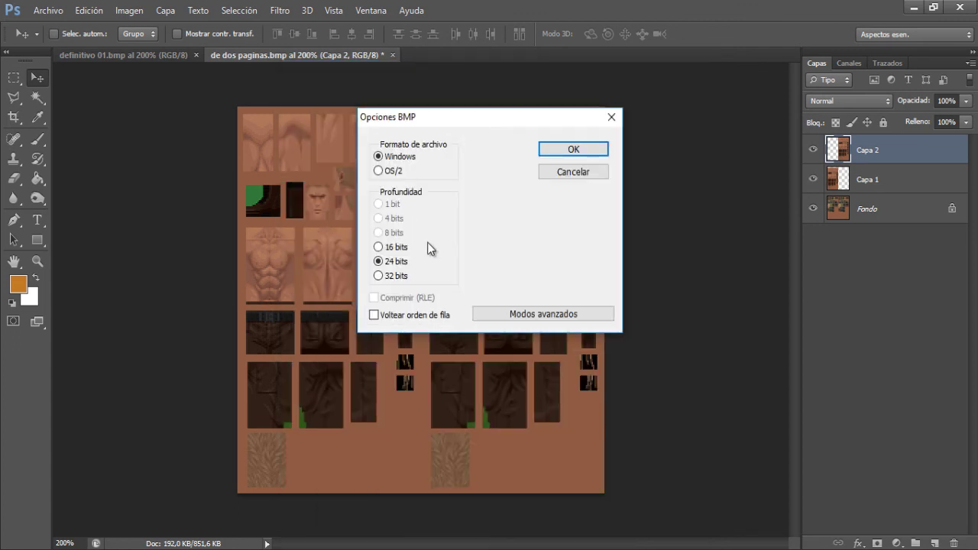
click(573, 149)
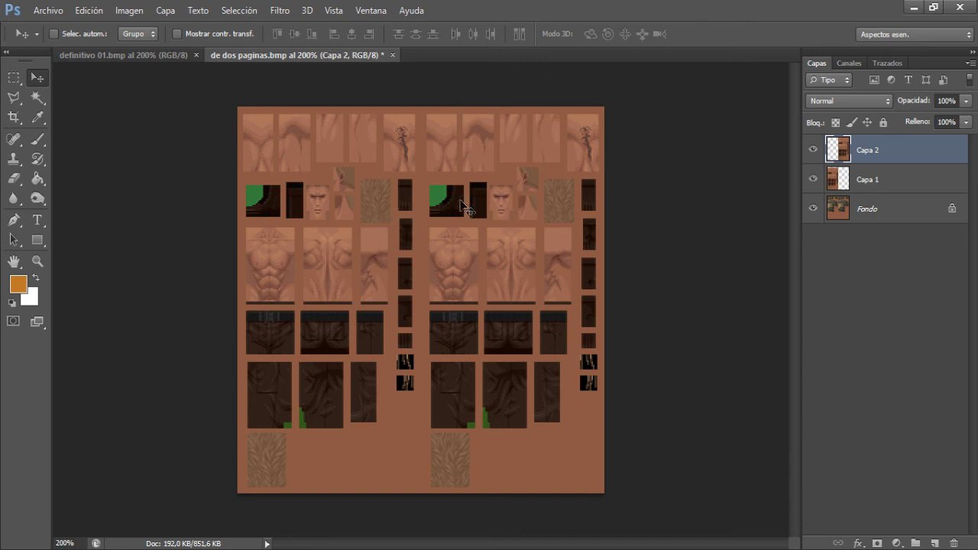
Close de dos paginas.bmp without saving its changes and clear the selection in definitivo 01.bmp.
click(393, 55)
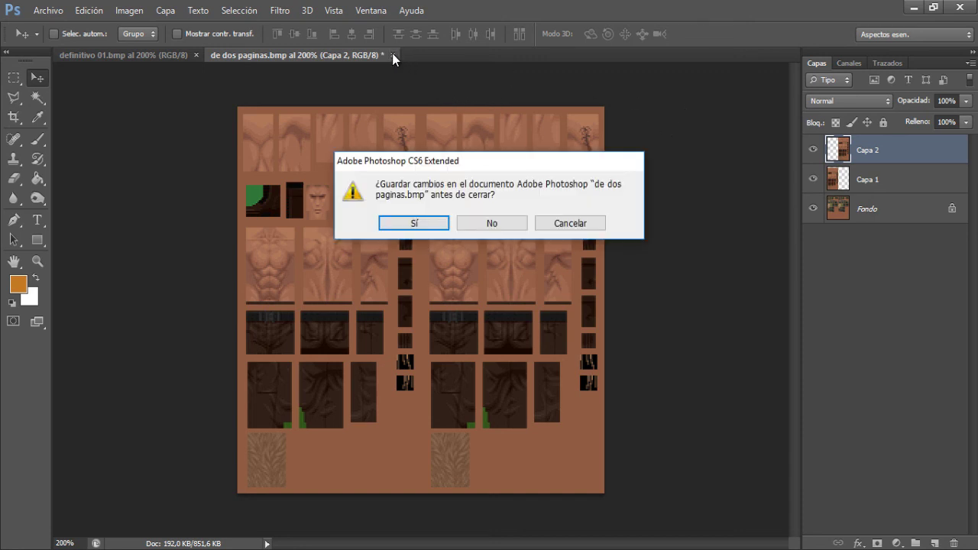
click(493, 223)
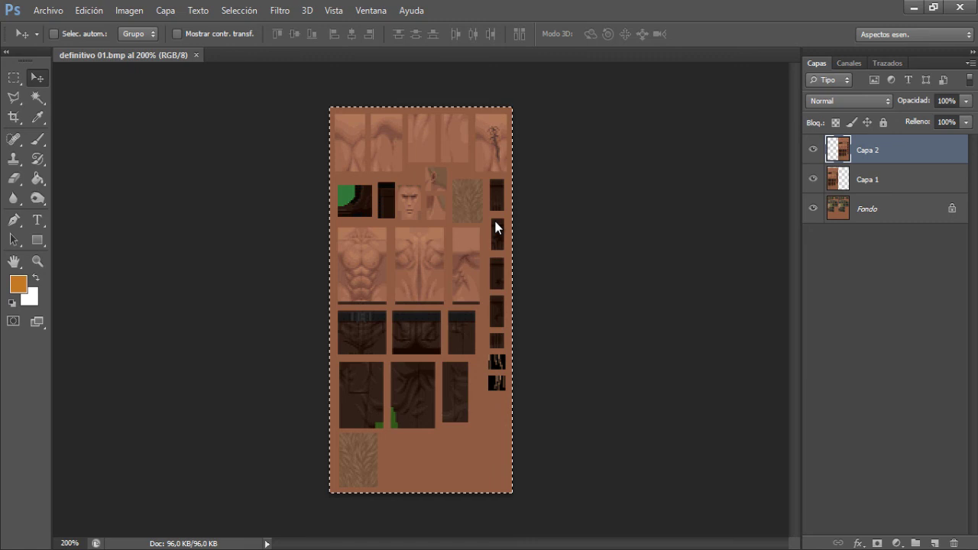
key(ctrl+shift+e)
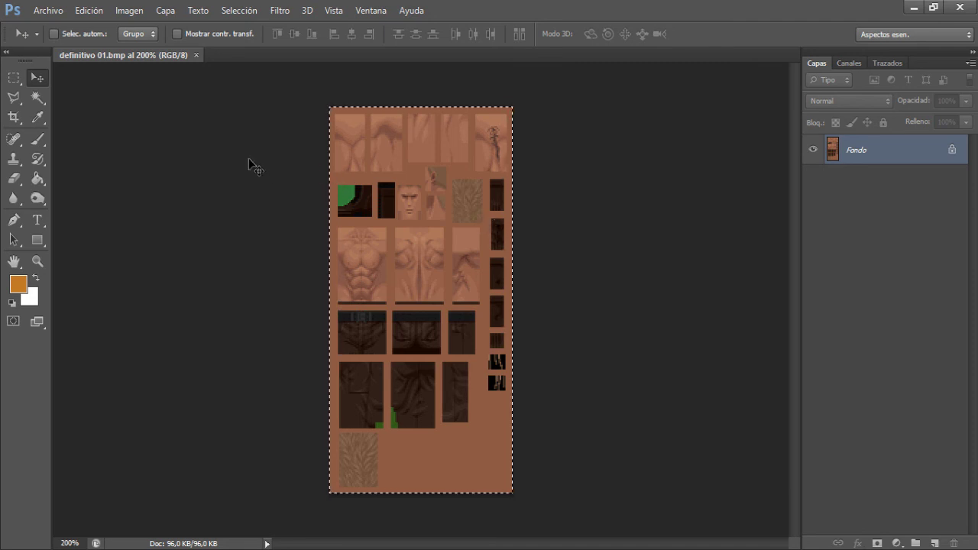
click(14, 78)
click(194, 152)
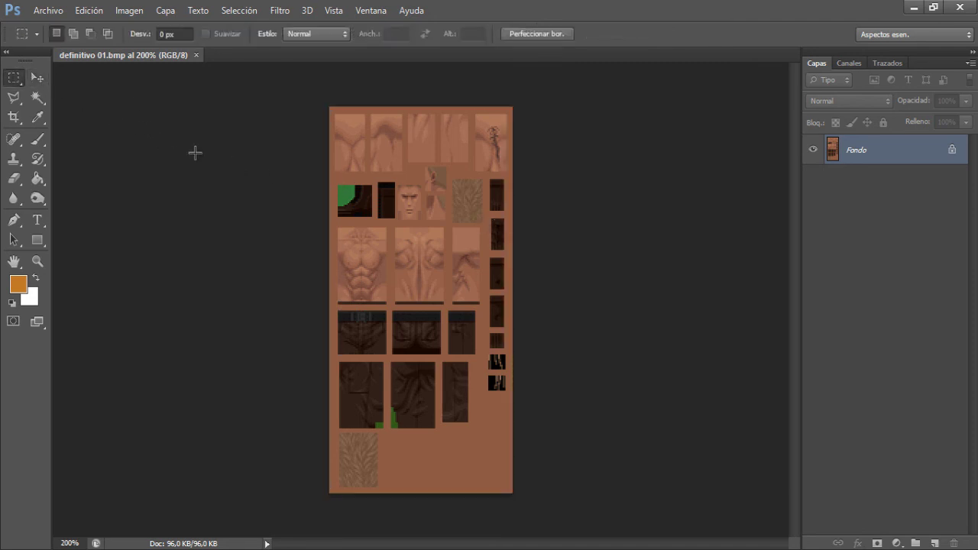